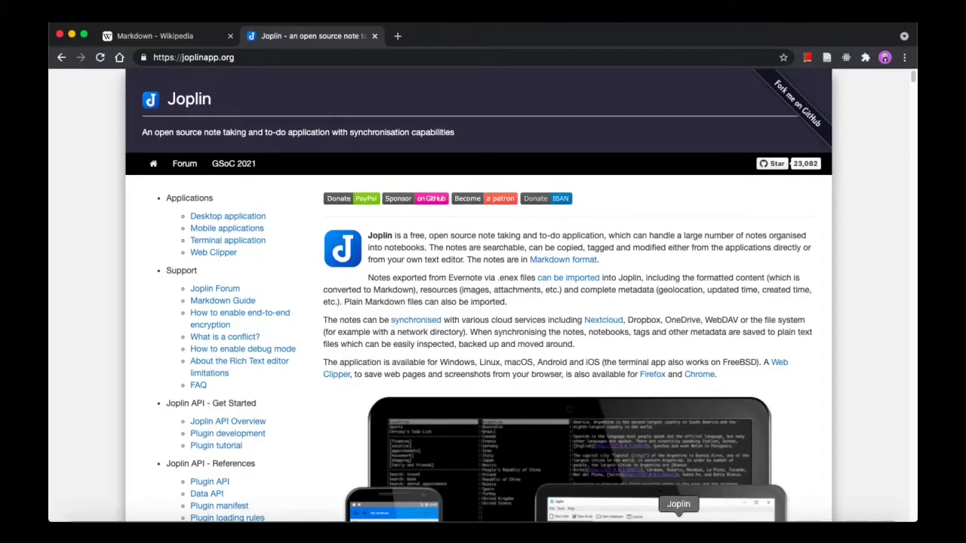
Switch to Joplin and try the sample text "bbsjbaj" in the new note's body, clearing it again
click(678, 519)
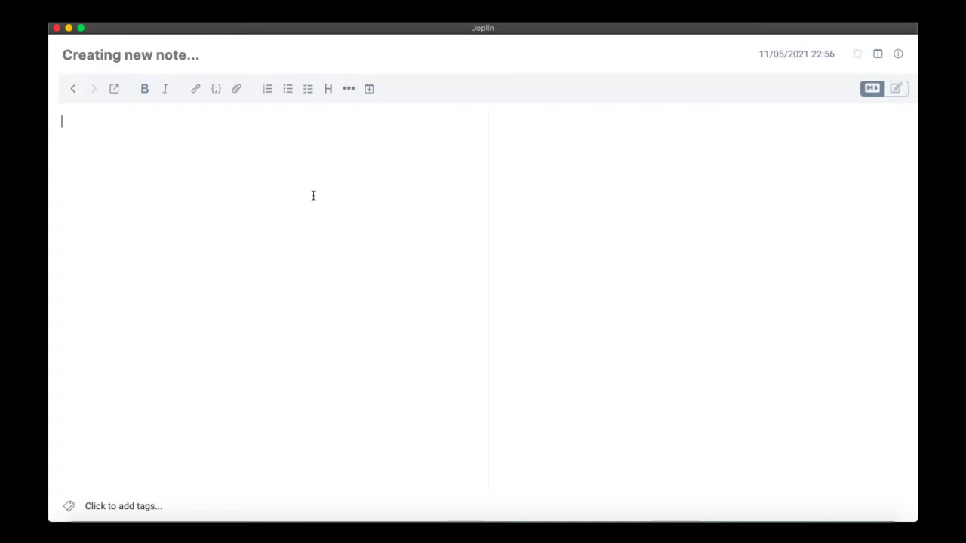
text(bbsjbaj)
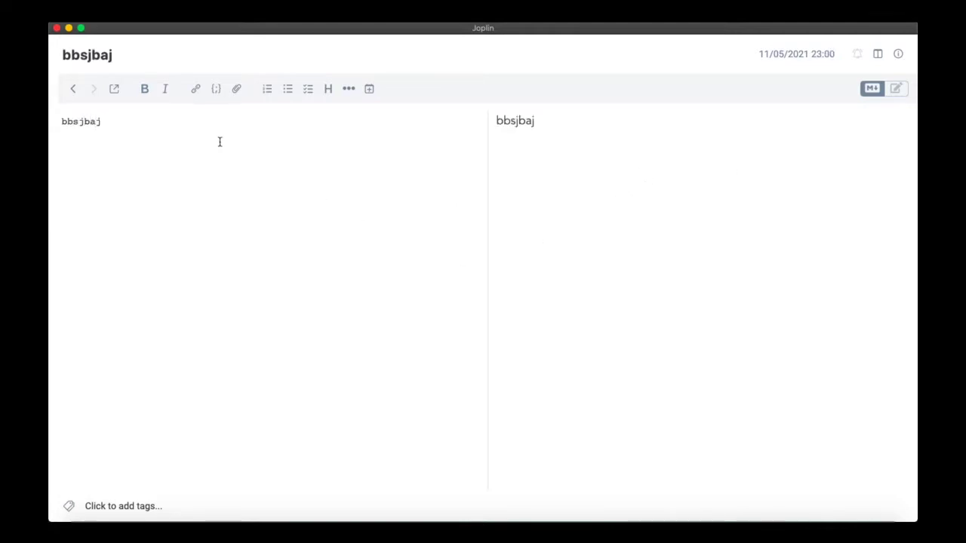
key(super+a)
key(BackSpace)
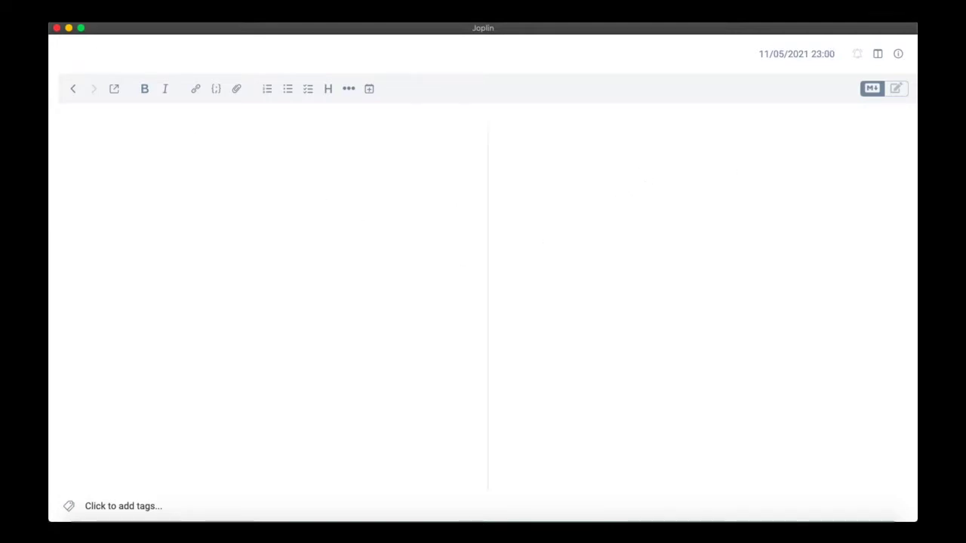
Switch to the PDF preview and examine the example note's title, paragraph, image, block quote, lists, link, table and formulas
click(734, 519)
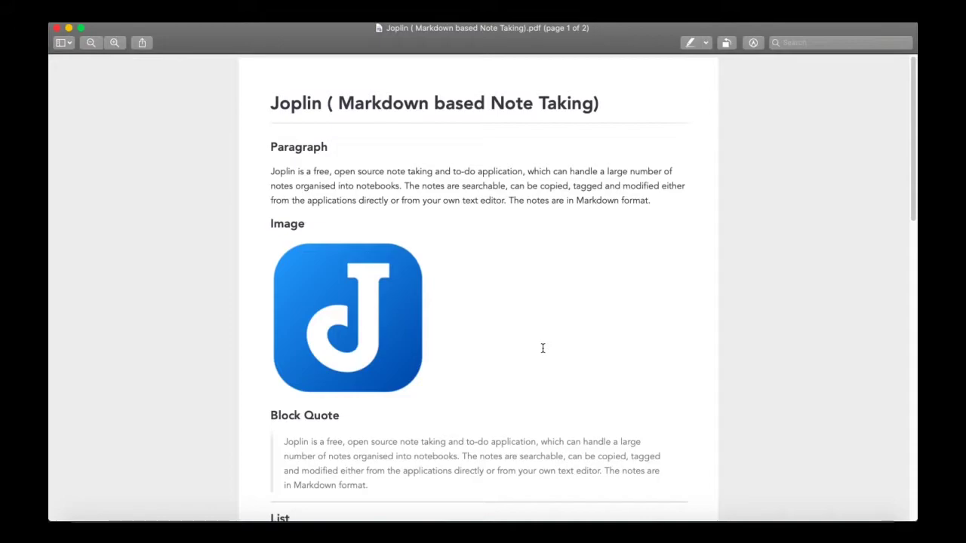
drag(273, 103, 420, 104)
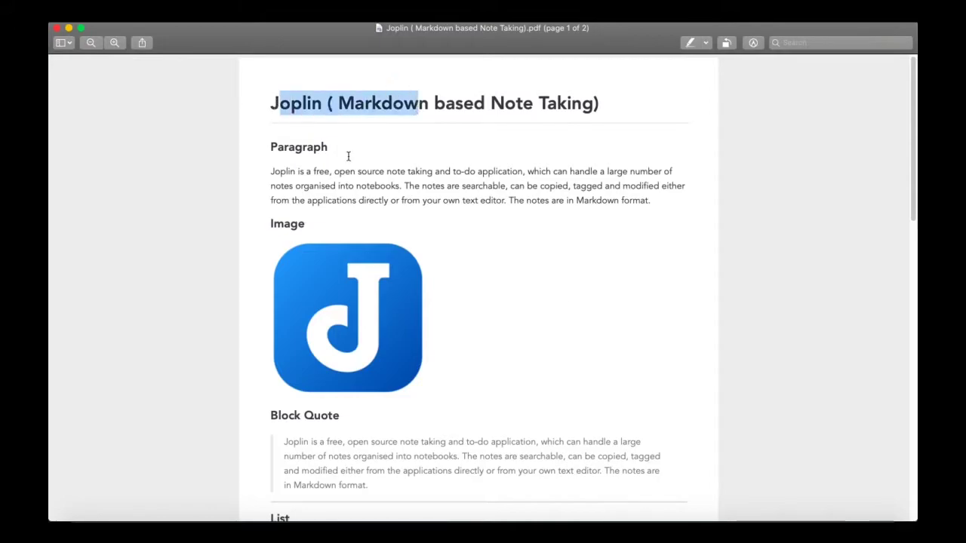
click(287, 158)
drag(281, 171, 329, 201)
scroll(340, 227, down, 2)
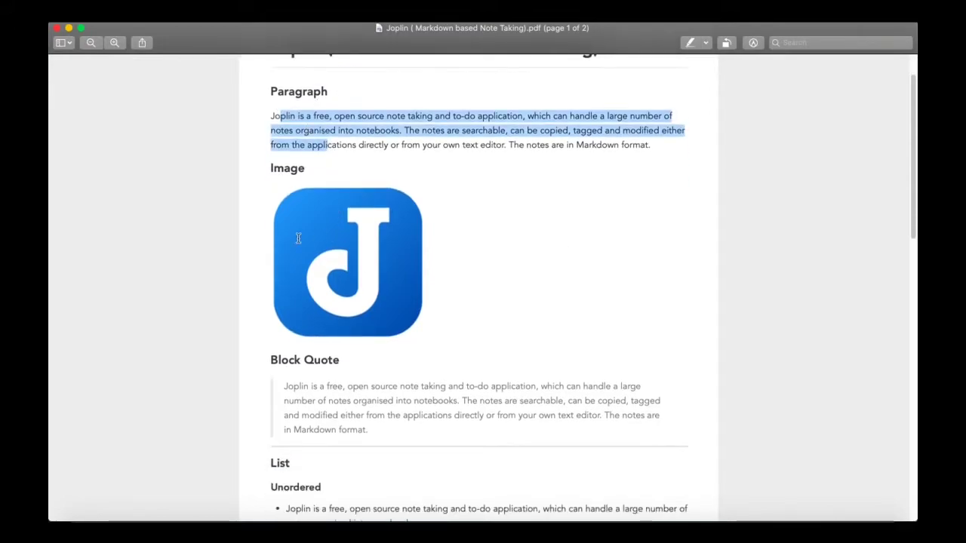
scroll(301, 298, down, 2)
scroll(301, 354, down, 3)
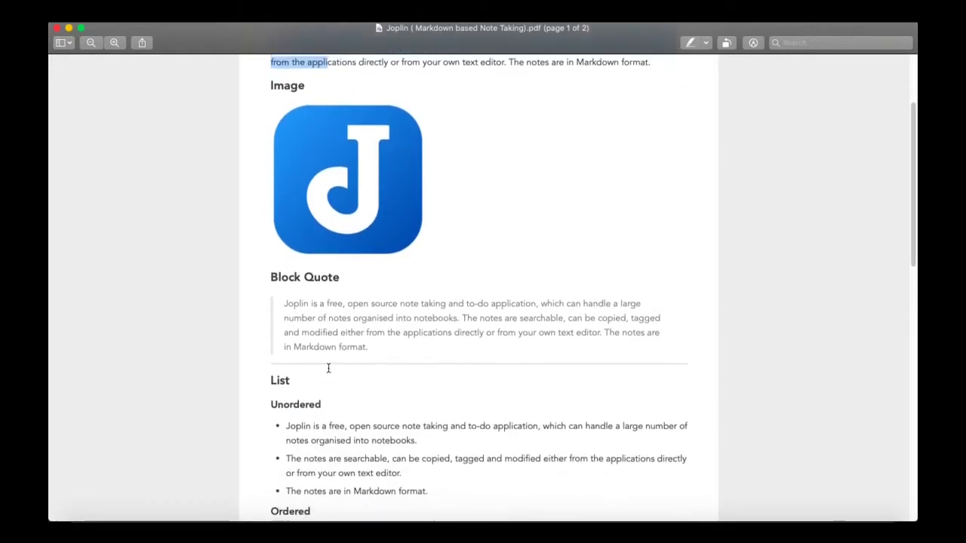
scroll(289, 371, down, 2)
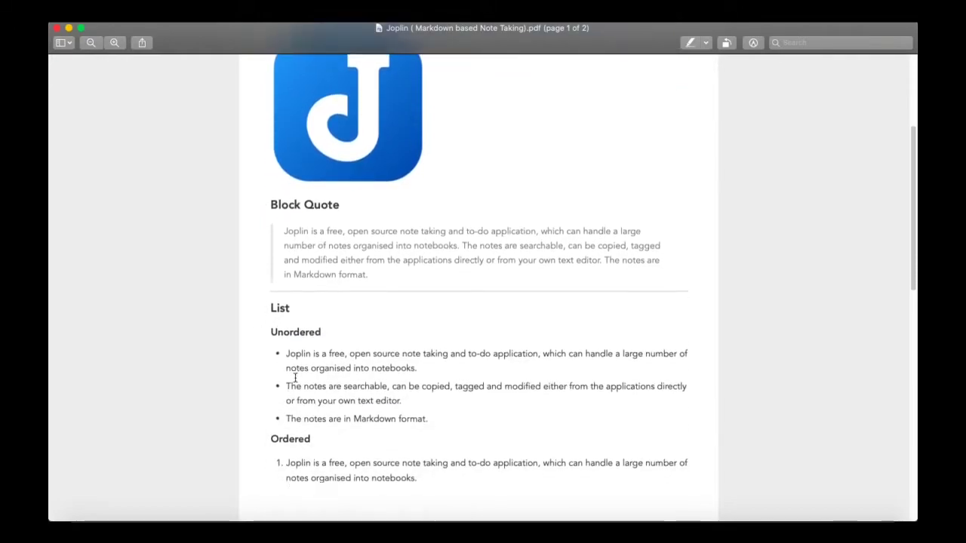
scroll(316, 347, down, 6)
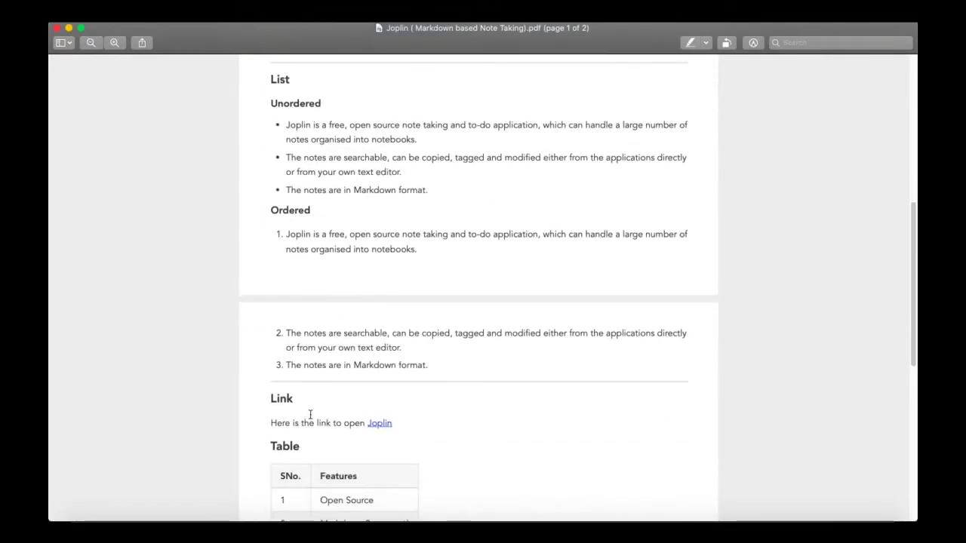
scroll(385, 437, down, 2)
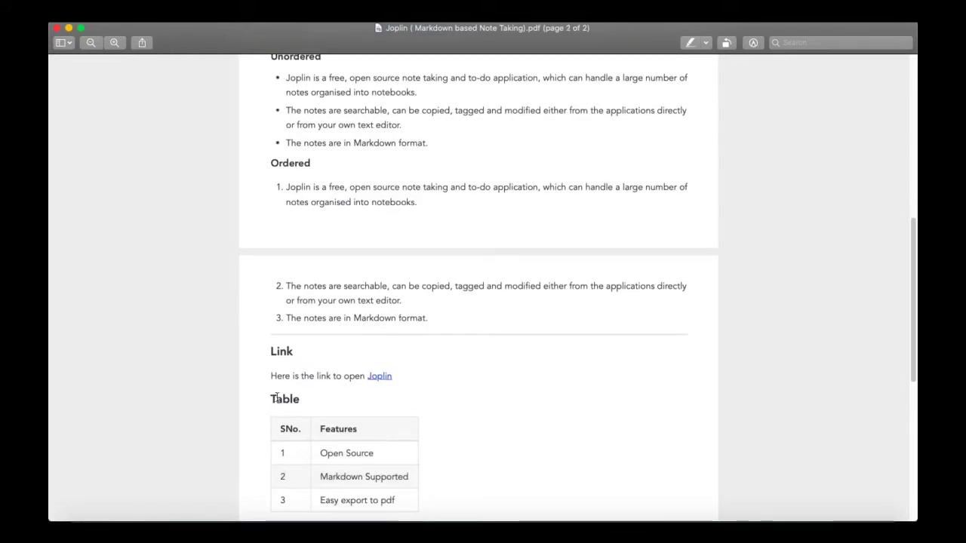
scroll(280, 396, down, 3)
scroll(285, 399, down, 2)
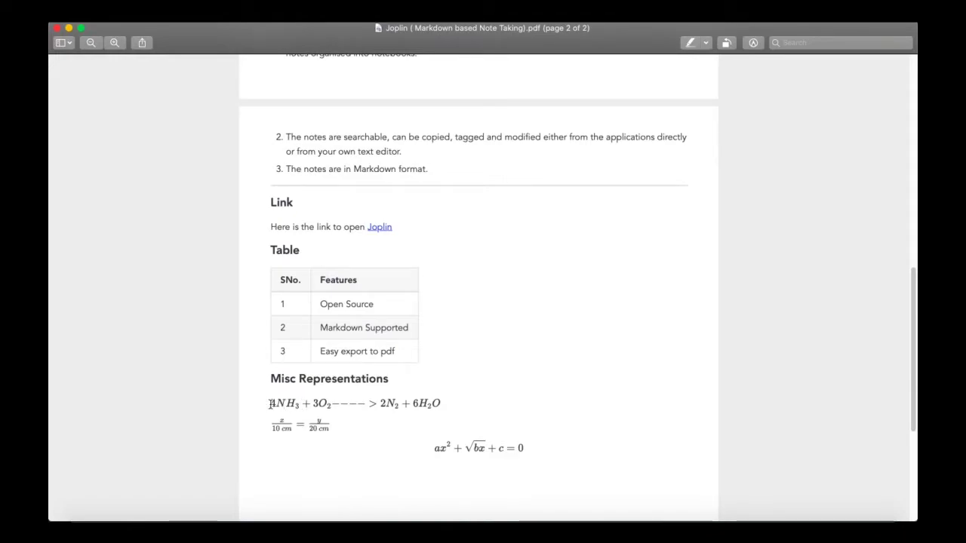
drag(268, 404, 418, 425)
click(412, 436)
drag(273, 423, 332, 442)
scroll(332, 441, up, 1)
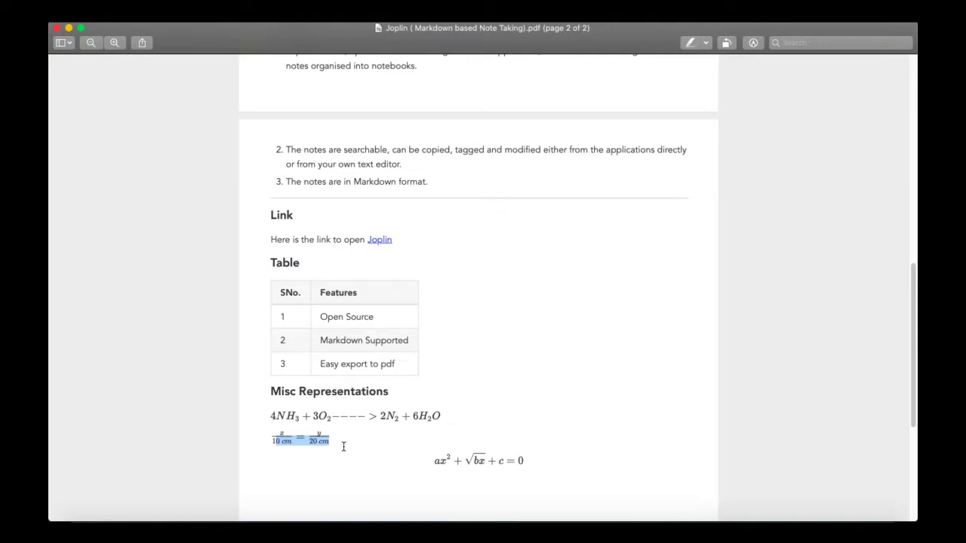
Copy the PDF's title "Joplin ( Markdown based Note Taking)" into the title of the Joplin note
scroll(343, 446, up, 15)
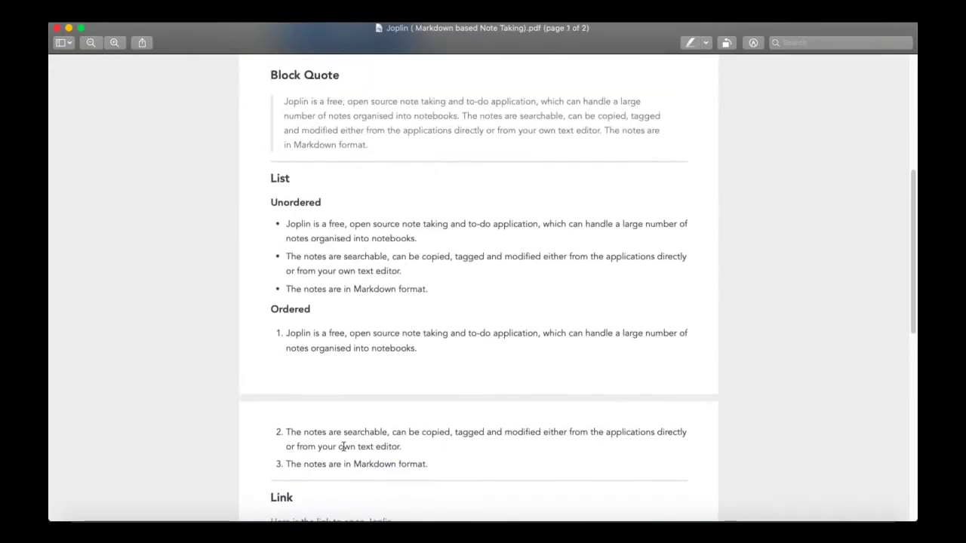
scroll(343, 445, up, 5)
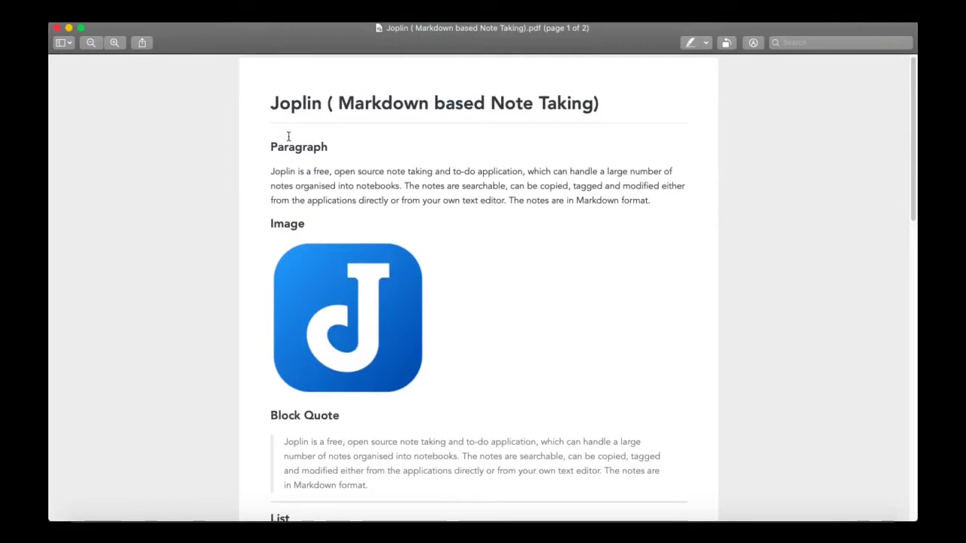
drag(271, 106, 617, 108)
key(super+c)
key(super+Tab)
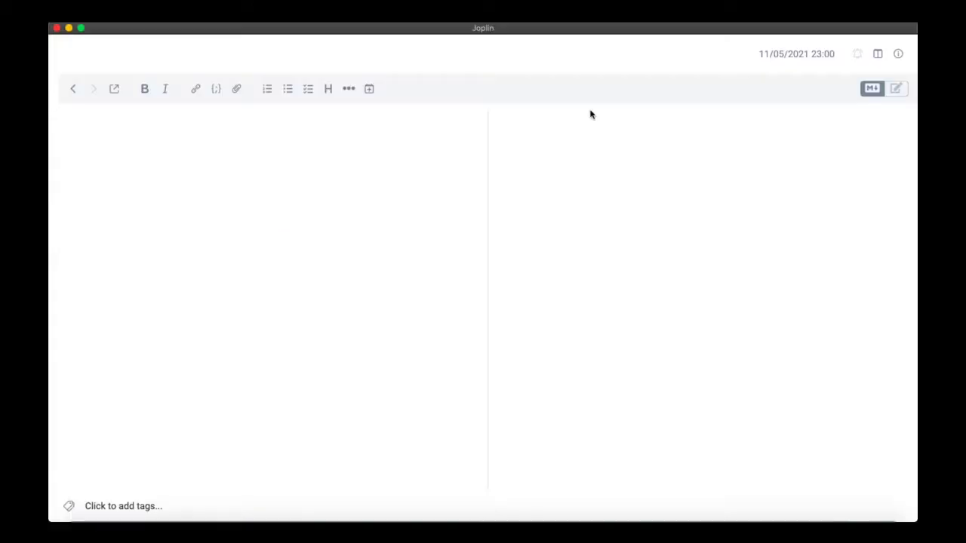
click(136, 63)
key(super+v)
Copy the "Paragraph" heading and the text beneath it from the PDF into the note's body in Joplin
click(264, 207)
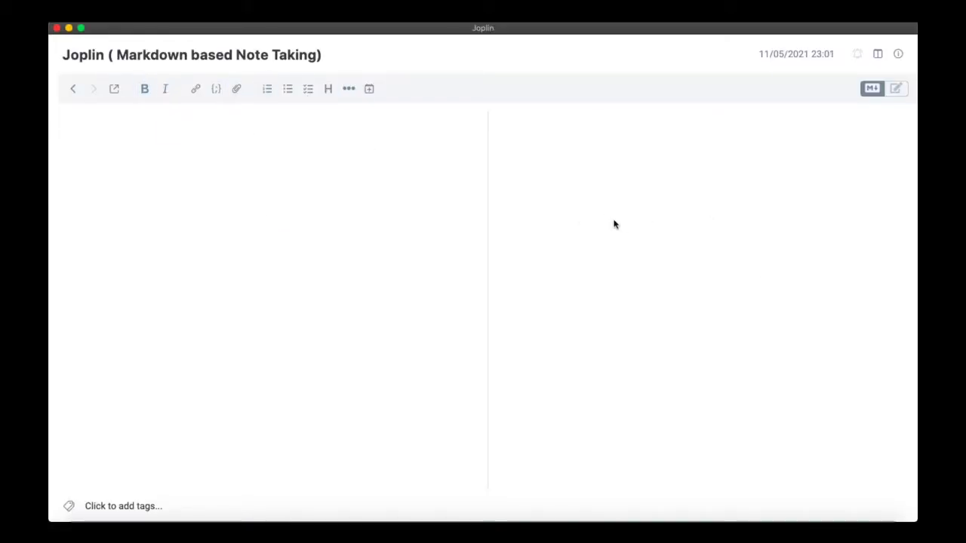
key(super+Tab)
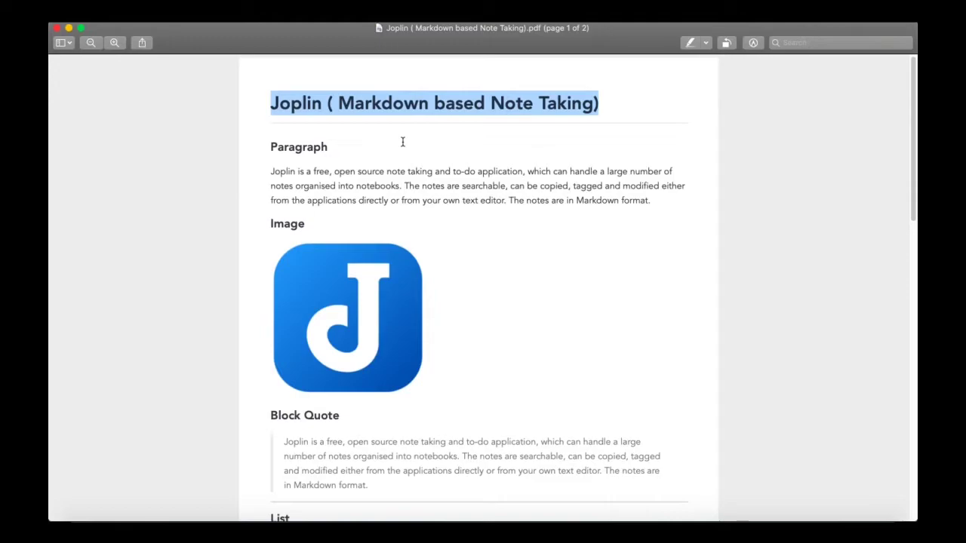
key(super+Tab)
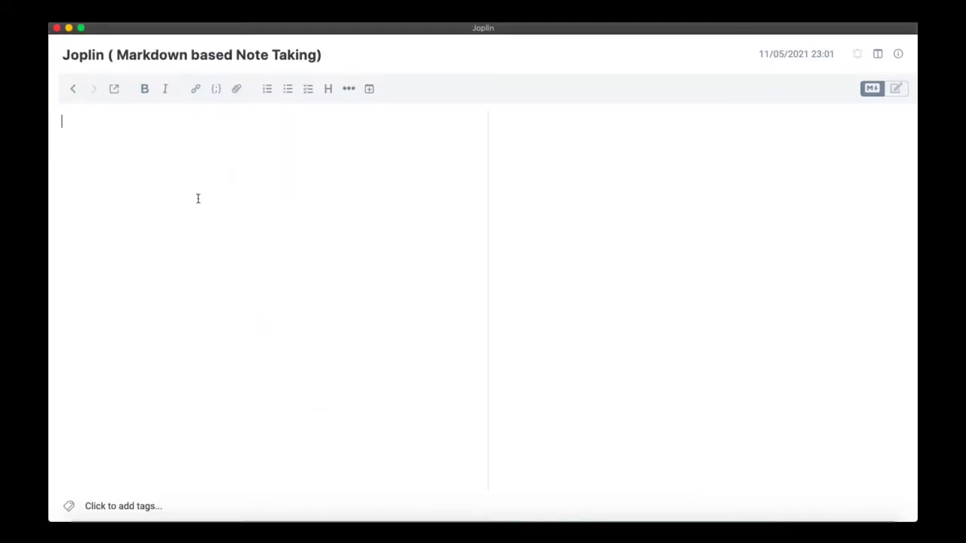
key(super+Tab)
click(406, 217)
drag(270, 147, 661, 196)
key(super+c)
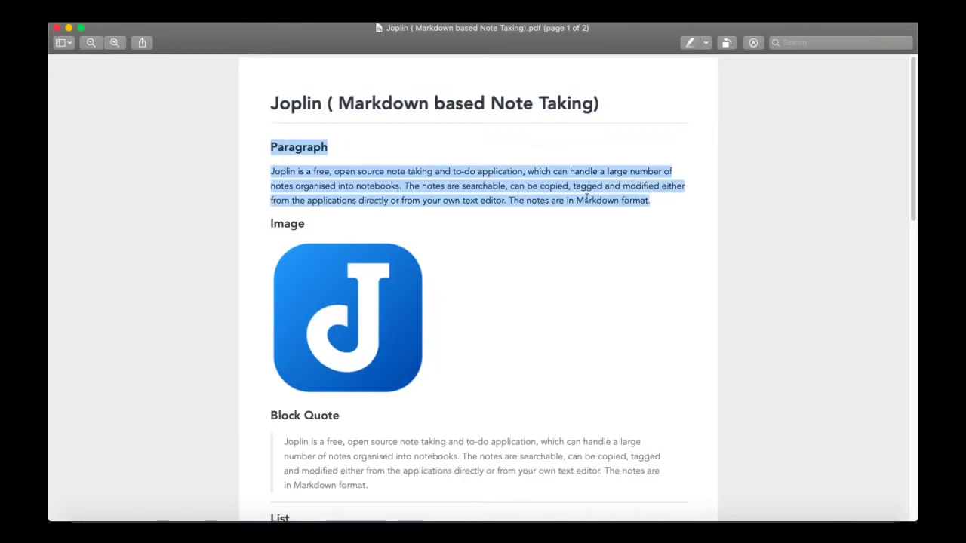
key(super+Tab)
key(super+v)
Separate the "Paragraph" line from the text that follows it with a blank line
click(166, 123)
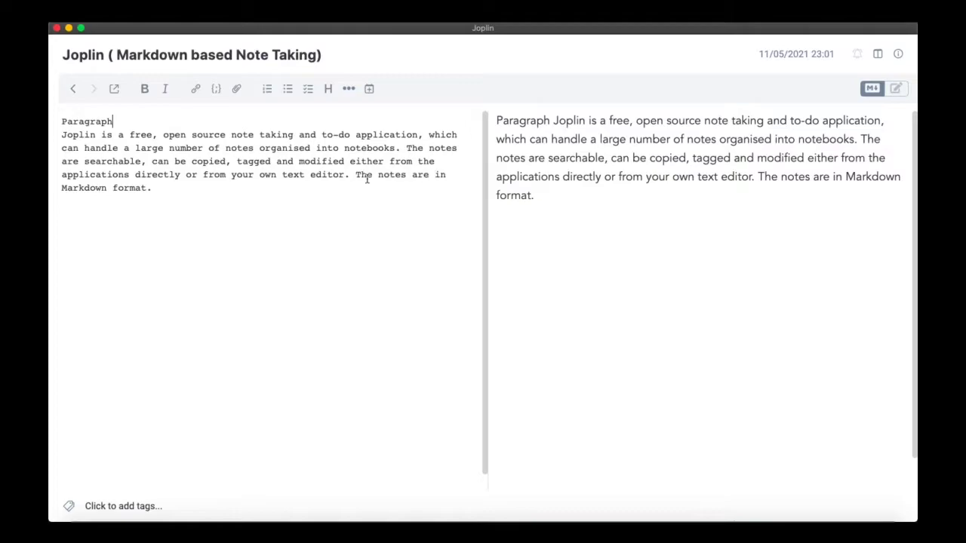
drag(63, 124, 150, 193)
click(150, 190)
click(119, 123)
key(BackSpace)
key(BackSpace)
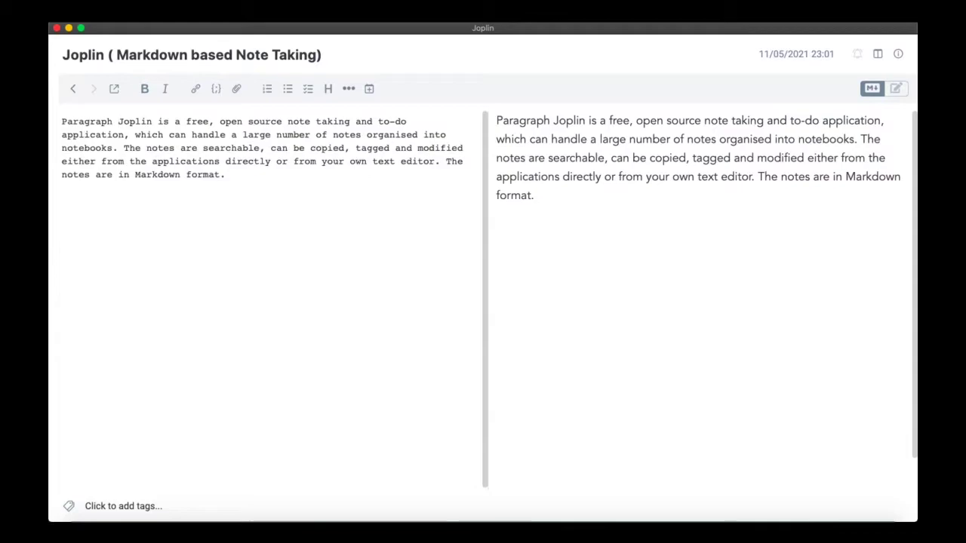
key(BackSpace)
key(Return)
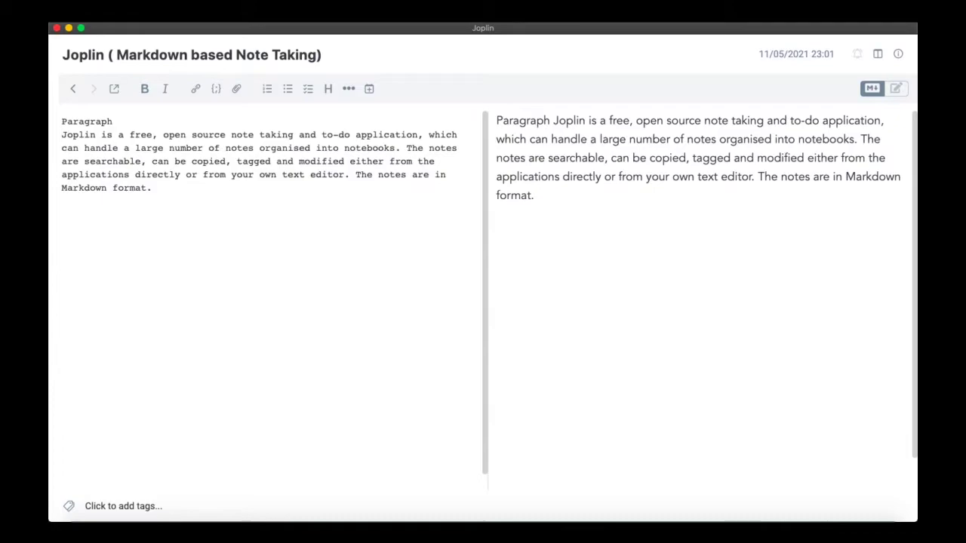
key(BackSpace)
key(Return)
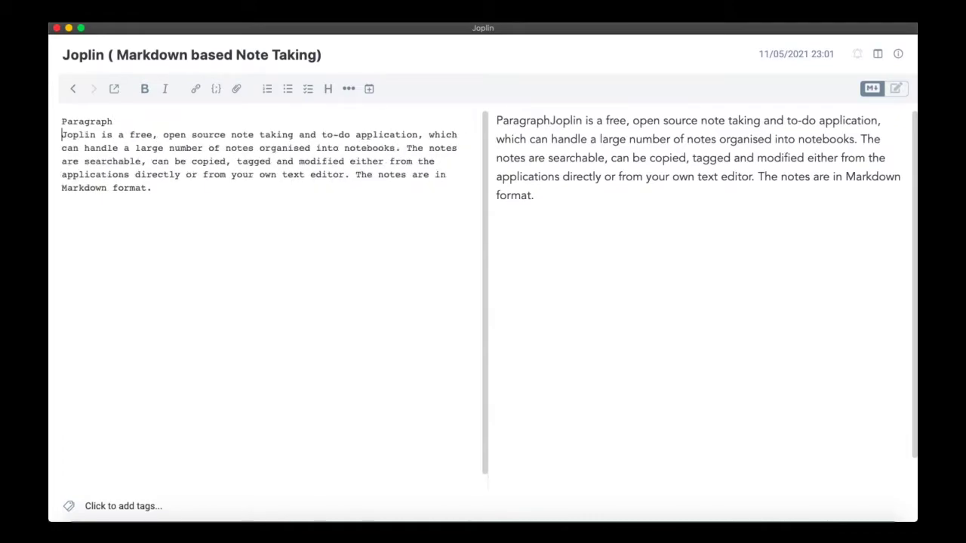
key(Return)
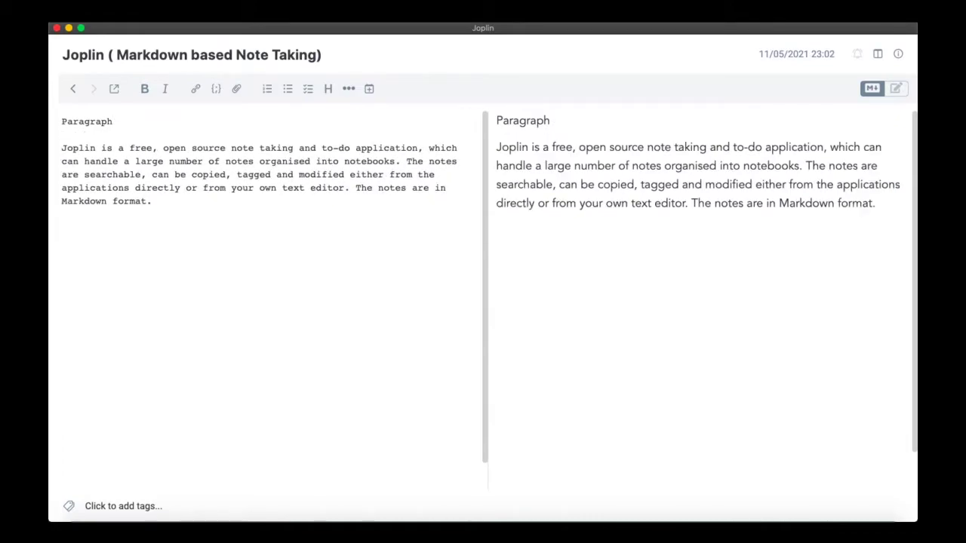
Check the "Paragraph" heading in the PDF and mark that line in the Joplin note as a level-one heading with "# "
key(Up)
key(super+Tab)
drag(270, 148, 354, 158)
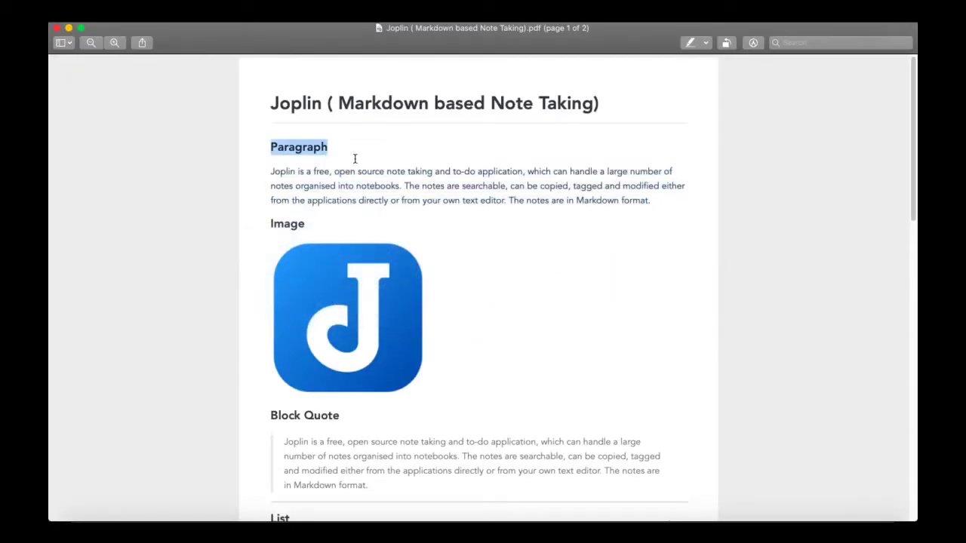
click(287, 218)
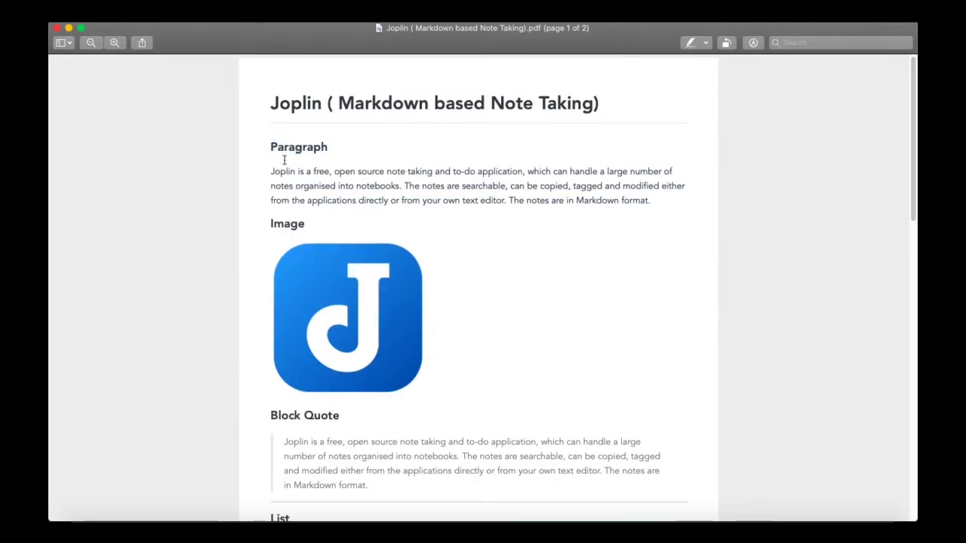
key(super+Tab)
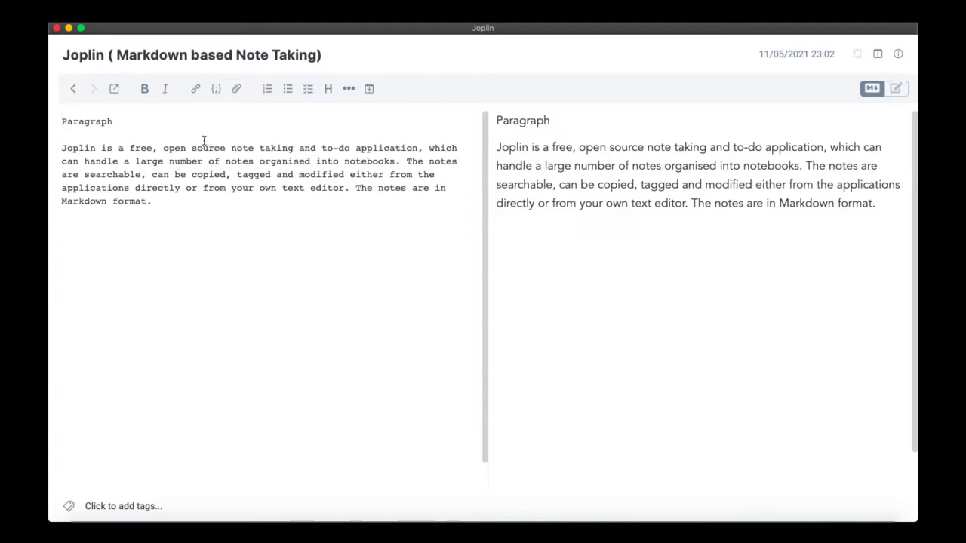
text(# )
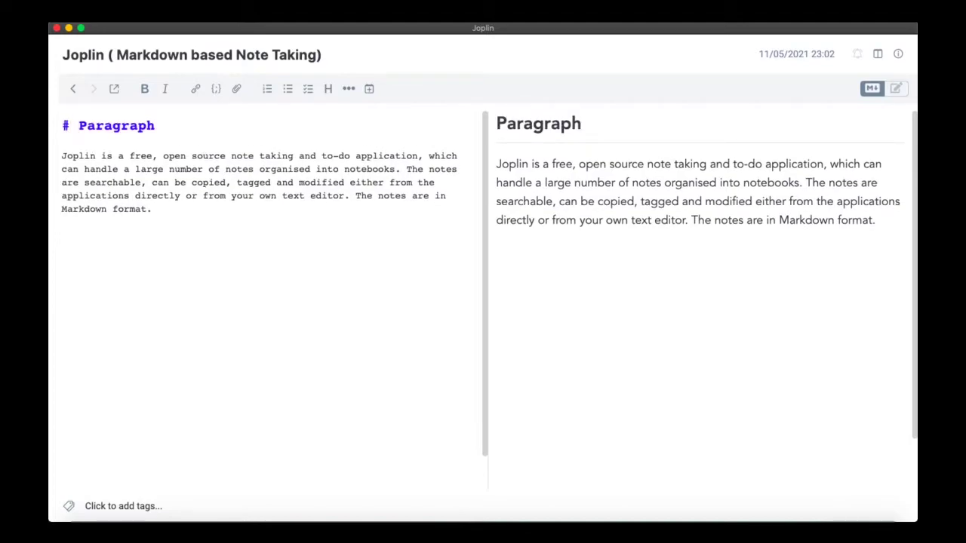
Try deeper heading levels on "Paragraph" with up to seven # marks, and set it to level two with "##"
text(##)
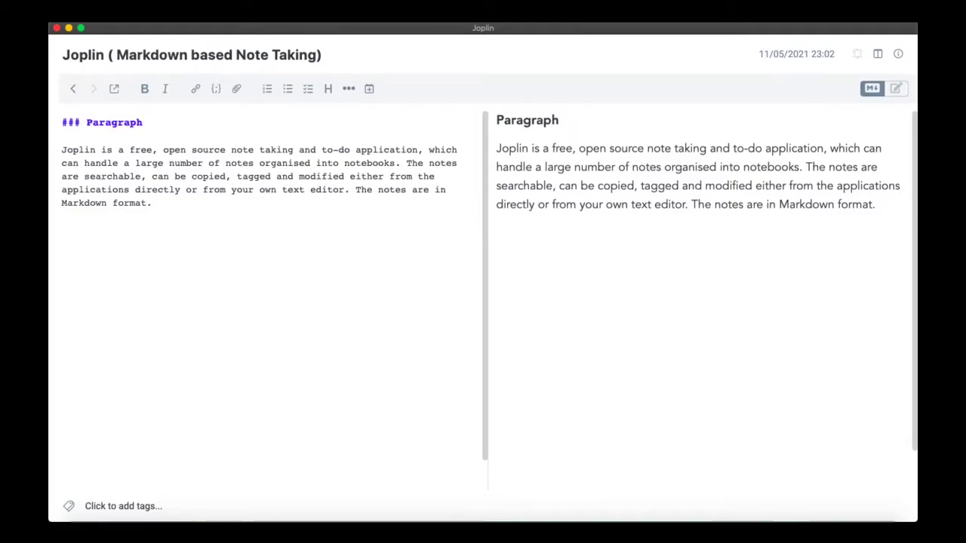
text(##)
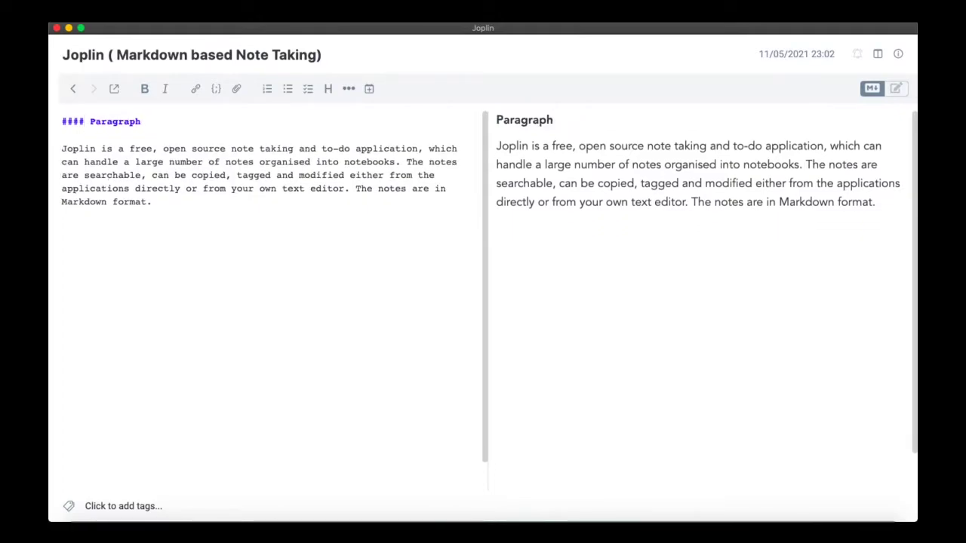
text(##)
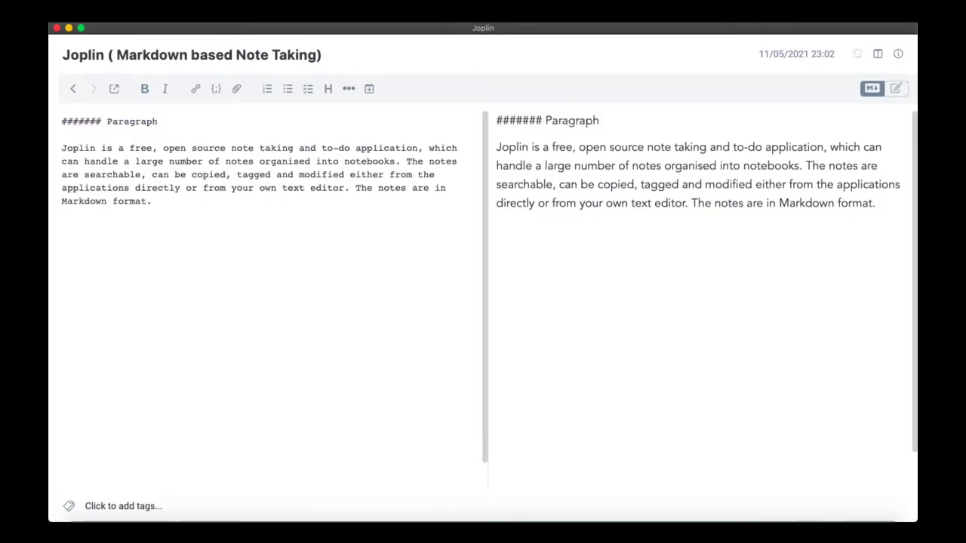
key(BackSpace)
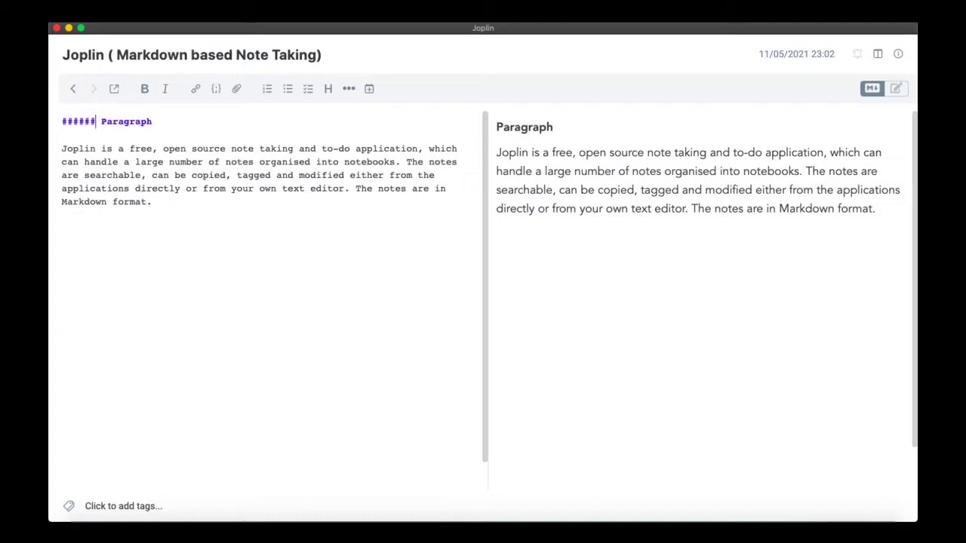
key(BackSpace)
key(BackSpace)
key(BackSpace)
key(BackSpace)
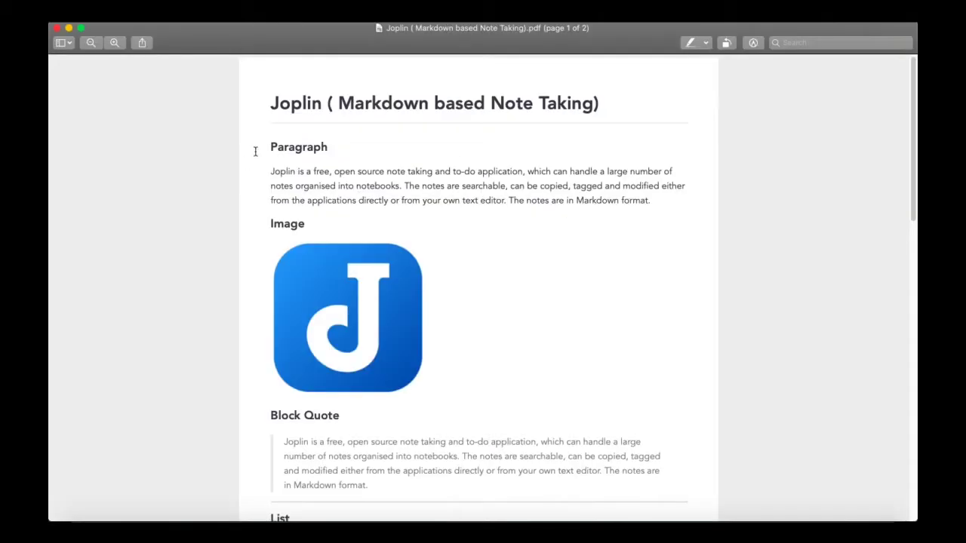
Recheck the Paragraph section in the PDF and add two line breaks after the paragraph text in the Joplin note
drag(256, 147, 652, 200)
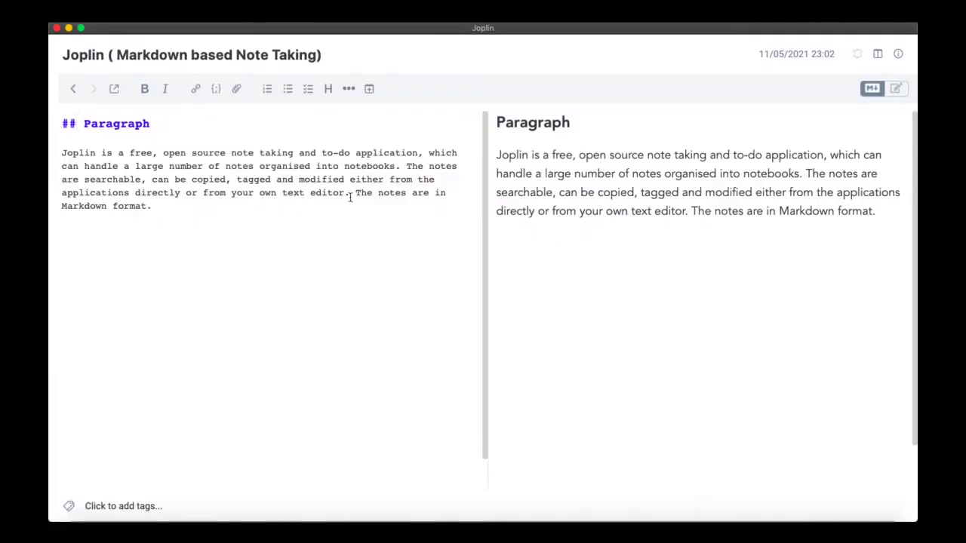
click(347, 206)
key(Return)
key(Return)
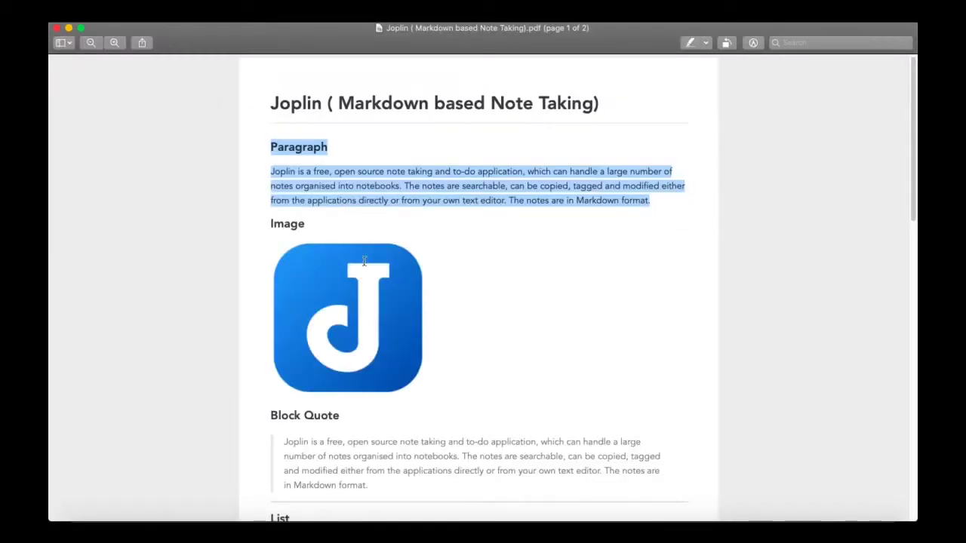
Check the Image section in the PDF and add a level-two heading "## Image" followed by a blank line in the Joplin note
drag(267, 222, 332, 249)
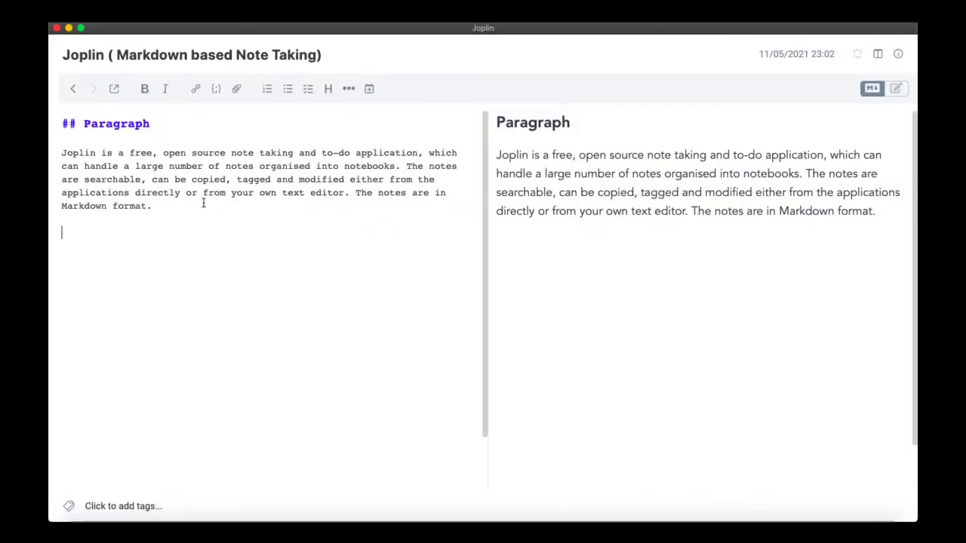
text(Image)
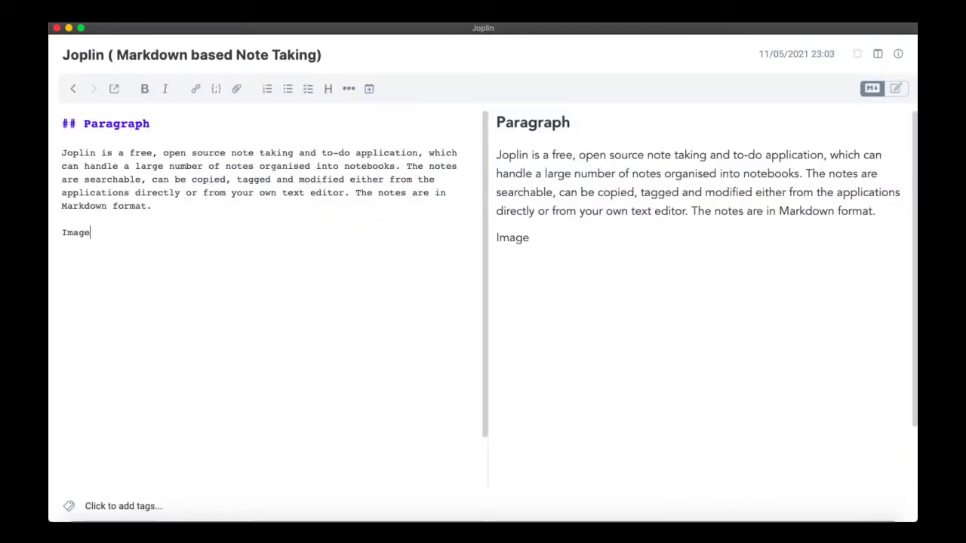
click(62, 232)
text(##)
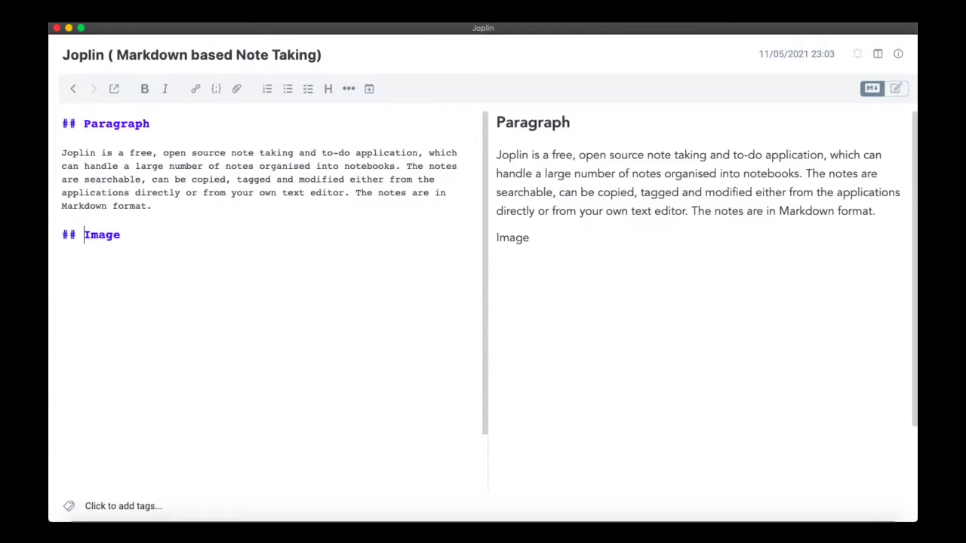
click(121, 235)
key(Return)
key(Return)
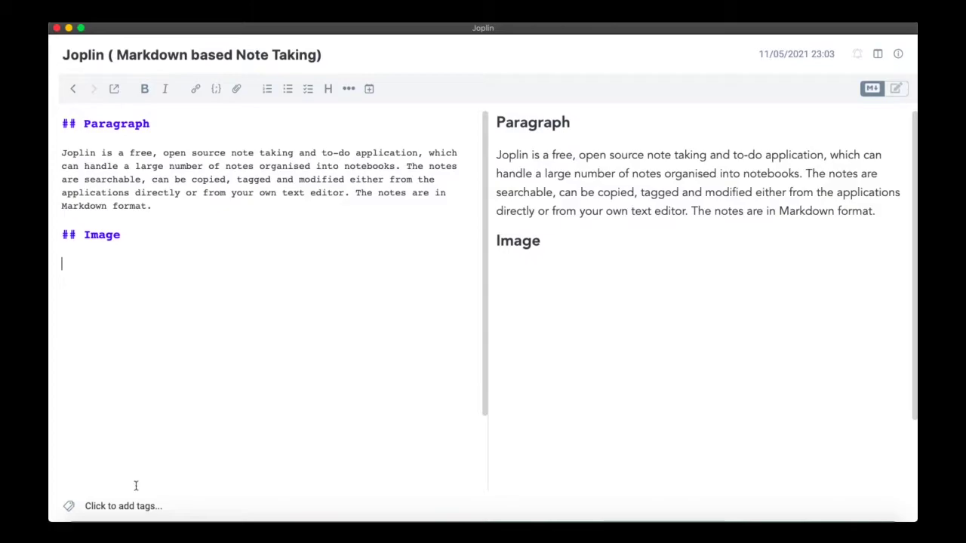
Switch to the browser, open the Joplin logo from joplinapp.org in its own tab and copy the address of 256x256.png
click(127, 531)
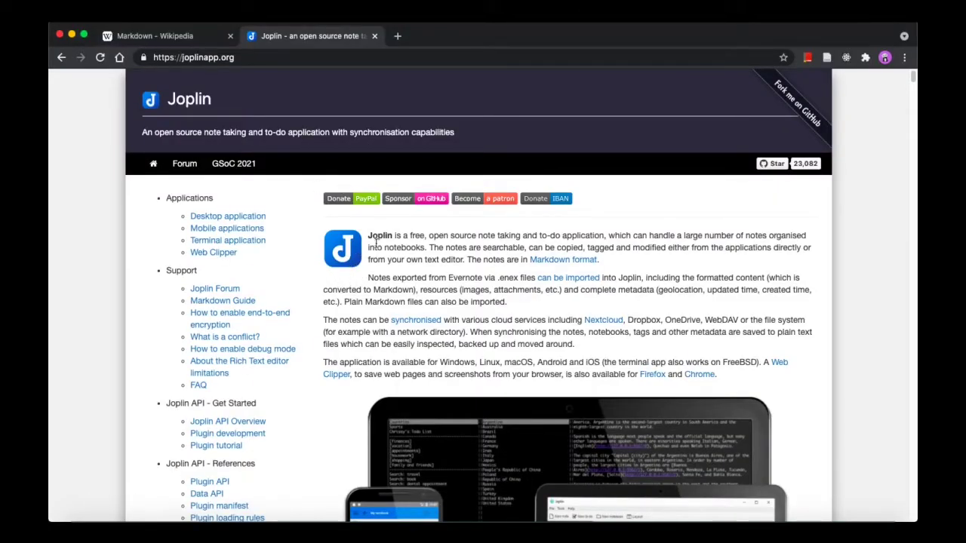
right_click(341, 254)
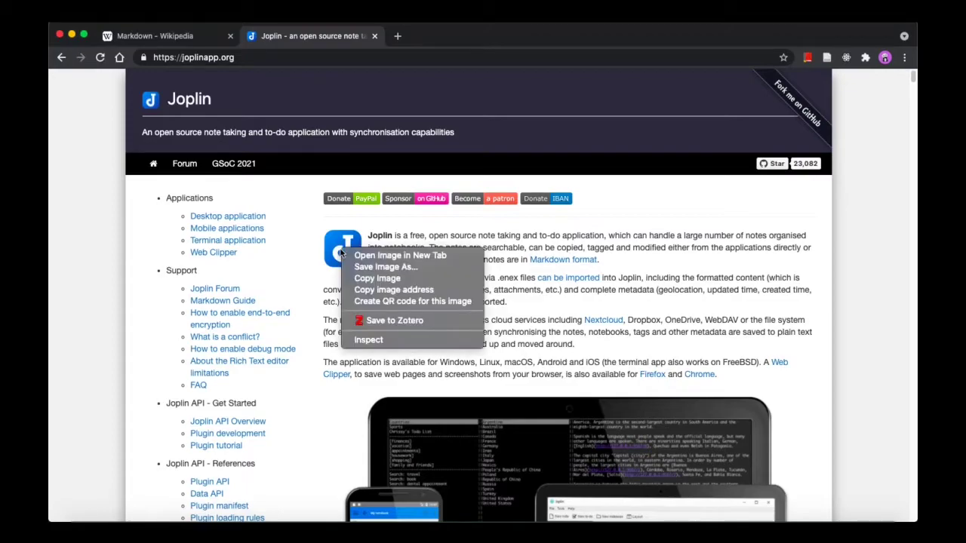
click(399, 255)
click(445, 38)
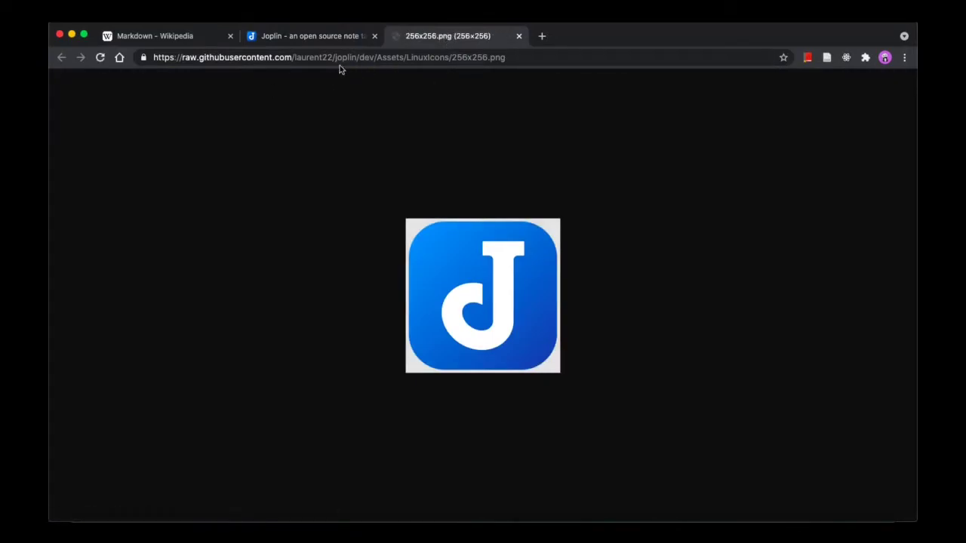
click(299, 63)
key(super+c)
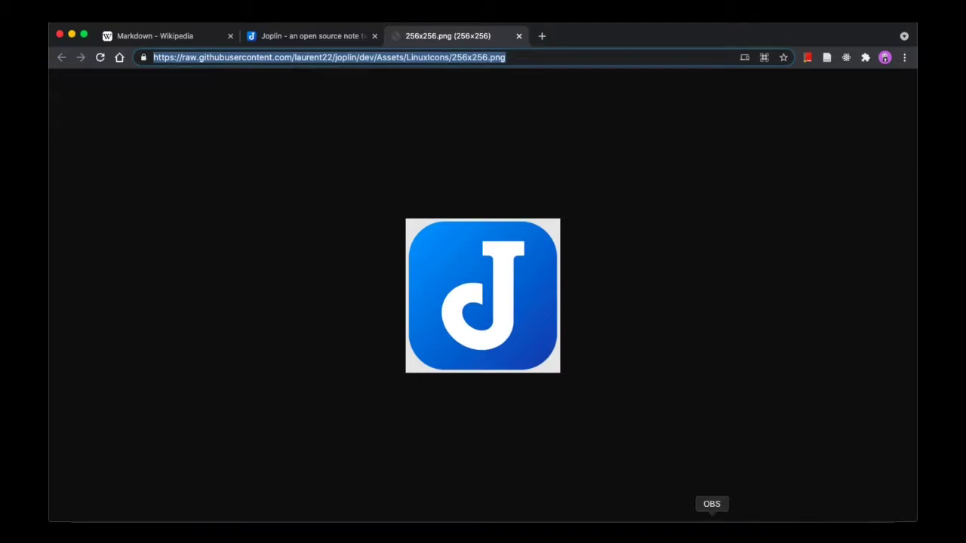
Return to Joplin and paste the logo address under the "Image" heading, followed by a blank line
click(681, 531)
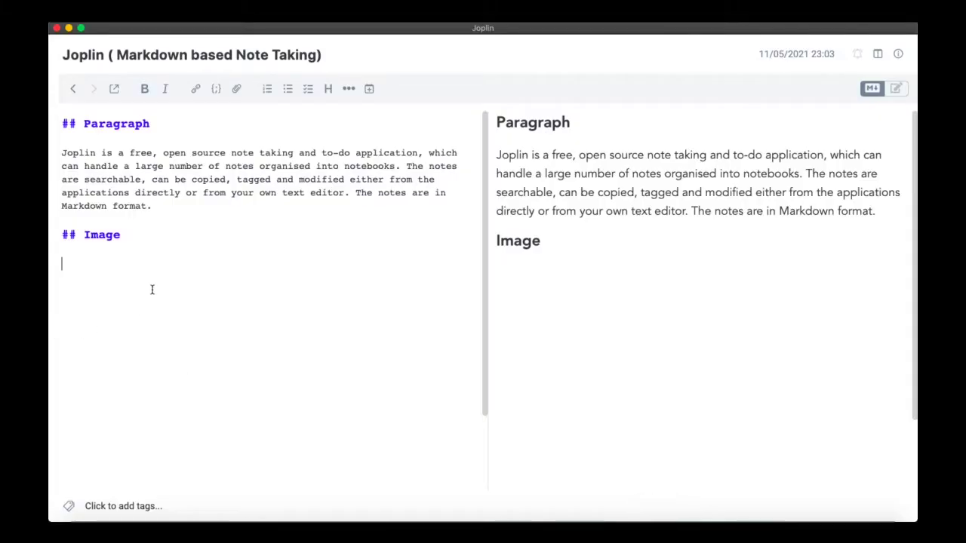
key(super+v)
key(Return)
key(Return)
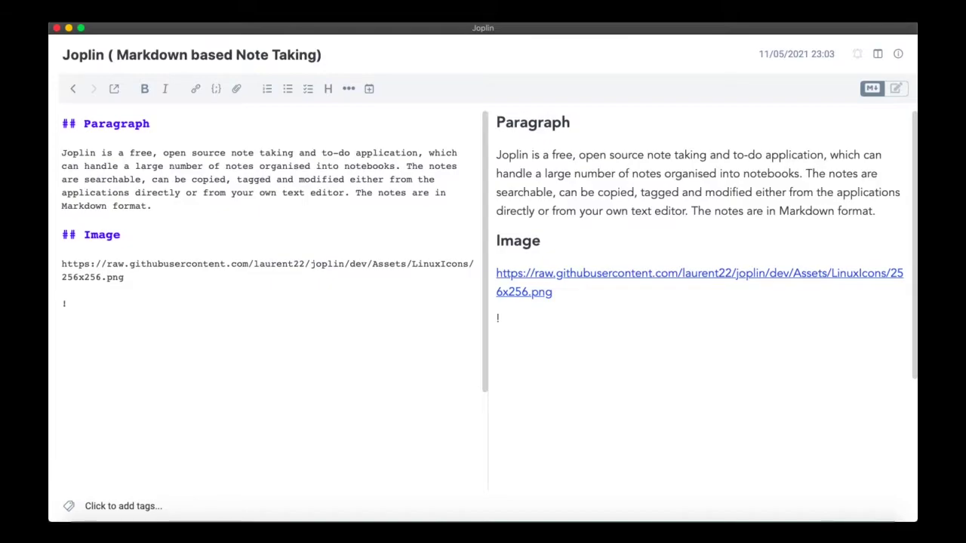
Write the sample image syntax "![Label](Link)" below the pasted address and leave a blank line after it
text([]())
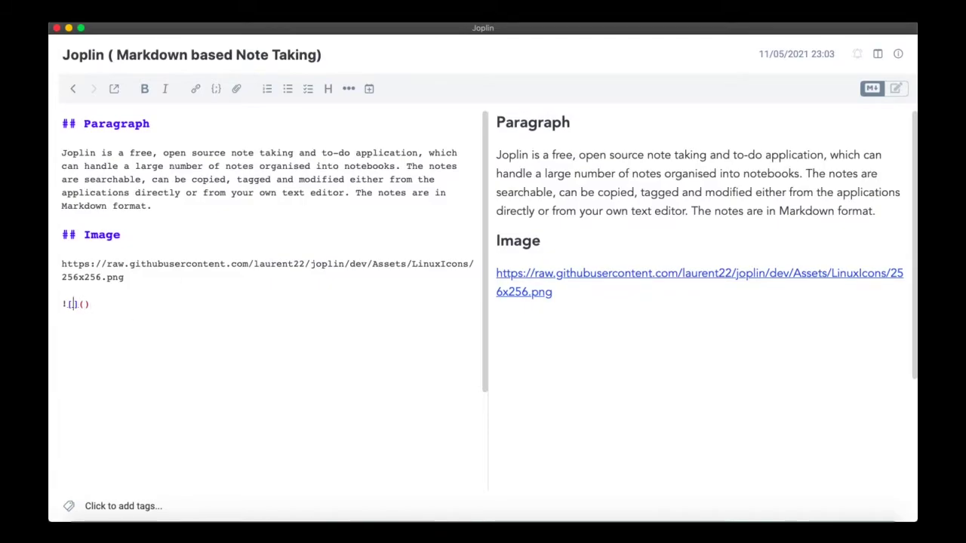
text(Label)
key(Right)
key(Right)
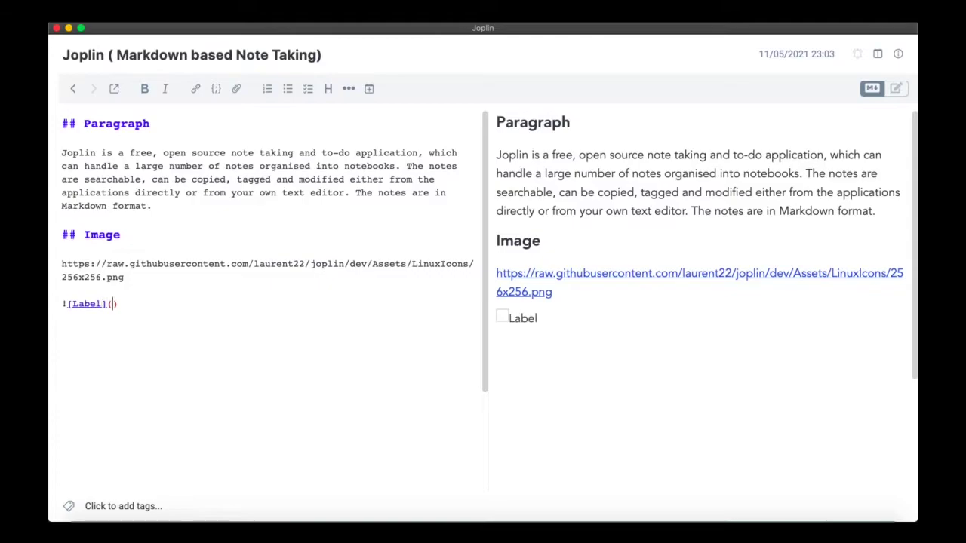
text(Link)
key(Right)
key(Down)
key(Return)
key(Return)
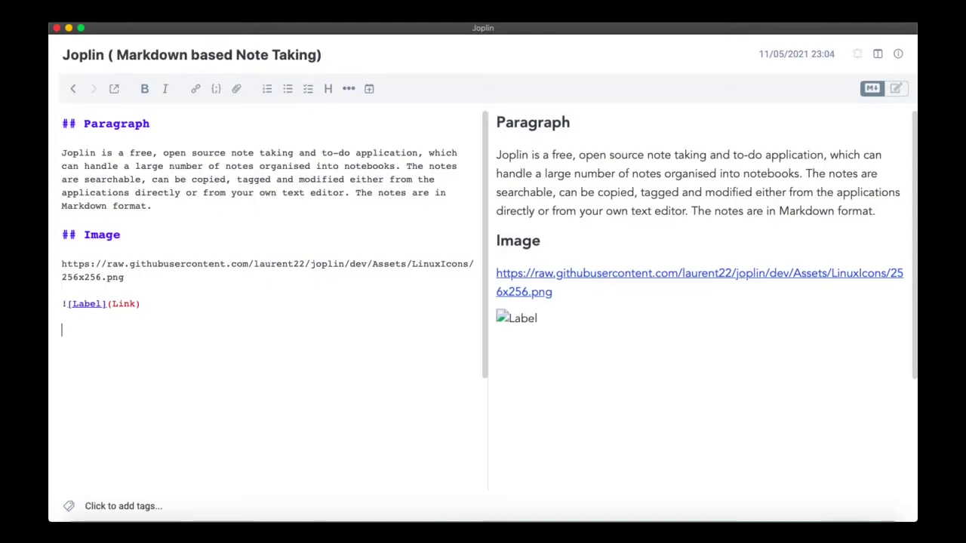
Add a Markdown image labelled "Joplin Logo" and move the 256x256.png address from its own line into the link parentheses
text(![Label])
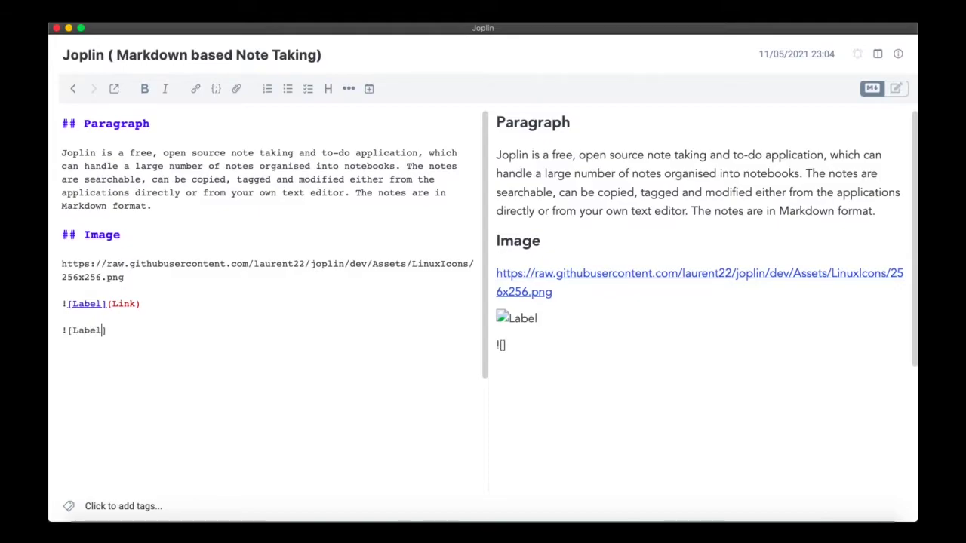
text(()
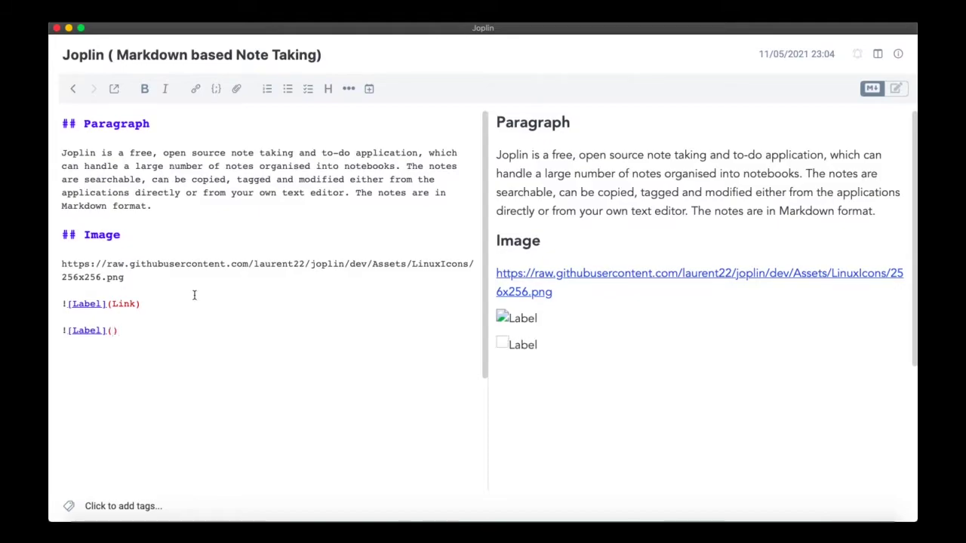
drag(104, 332, 73, 332)
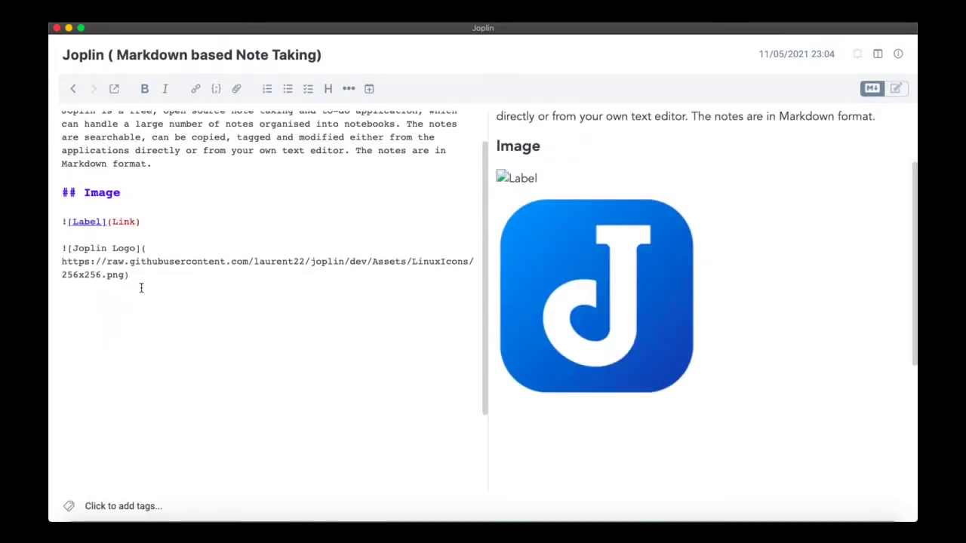
Add a second Markdown image with an empty label and the same 256x256.png address, with line breaks after it
key(Return)
key(Return)
text(![]()
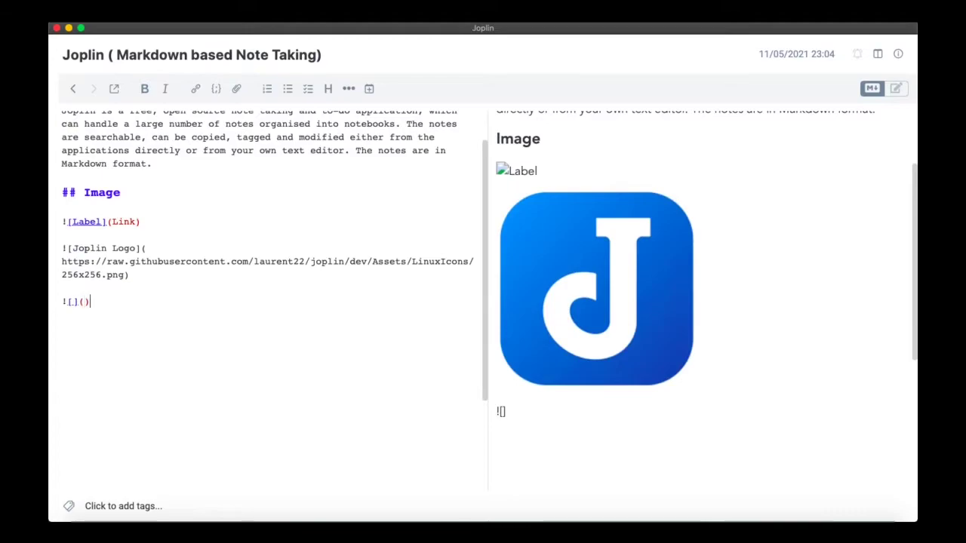
key(super+v)
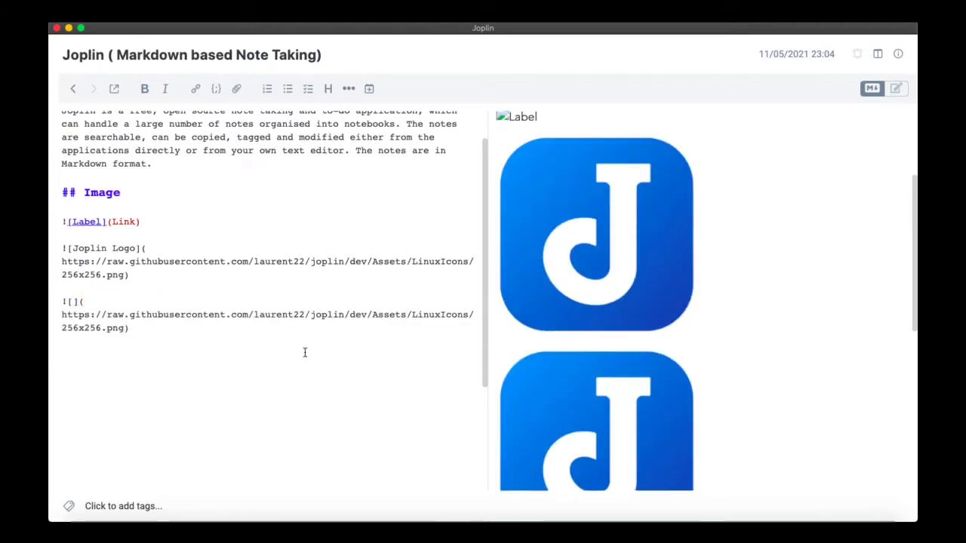
scroll(674, 338, down, 2)
click(72, 247)
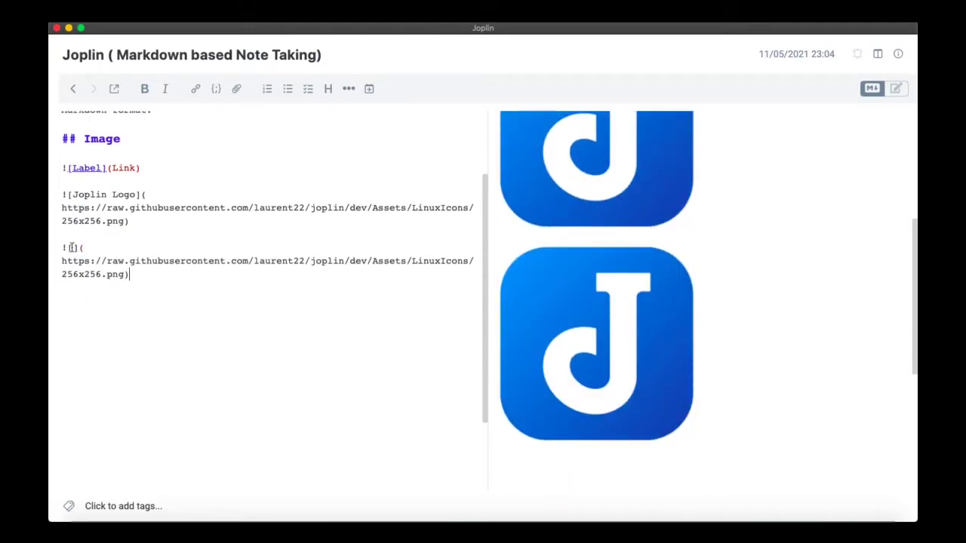
click(149, 274)
key(Return)
key(Return)
Delete the sample line "![Label](Link)" under the "Image" heading
scroll(149, 274, up, 3)
drag(146, 235, 49, 252)
click(160, 256)
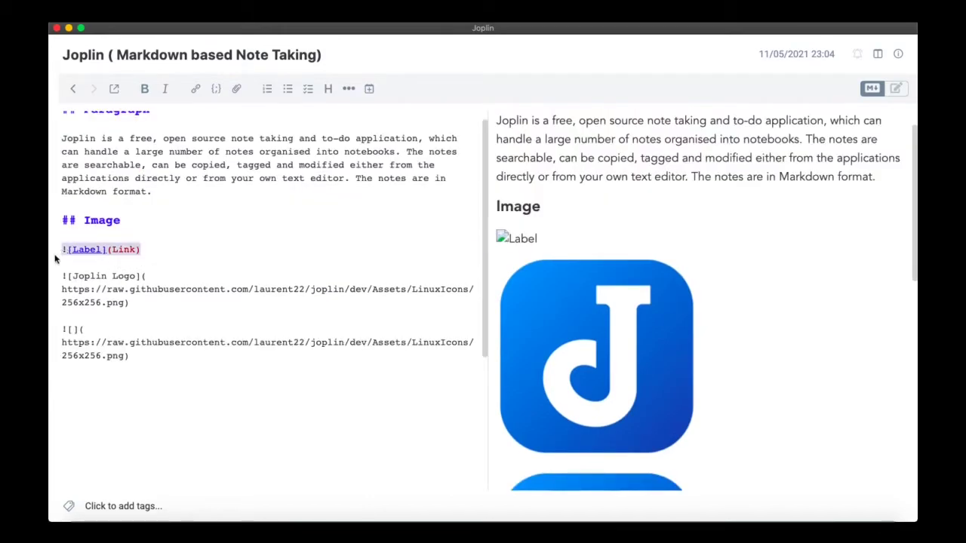
key(BackSpace)
key(BackSpace)
key(BackSpace)
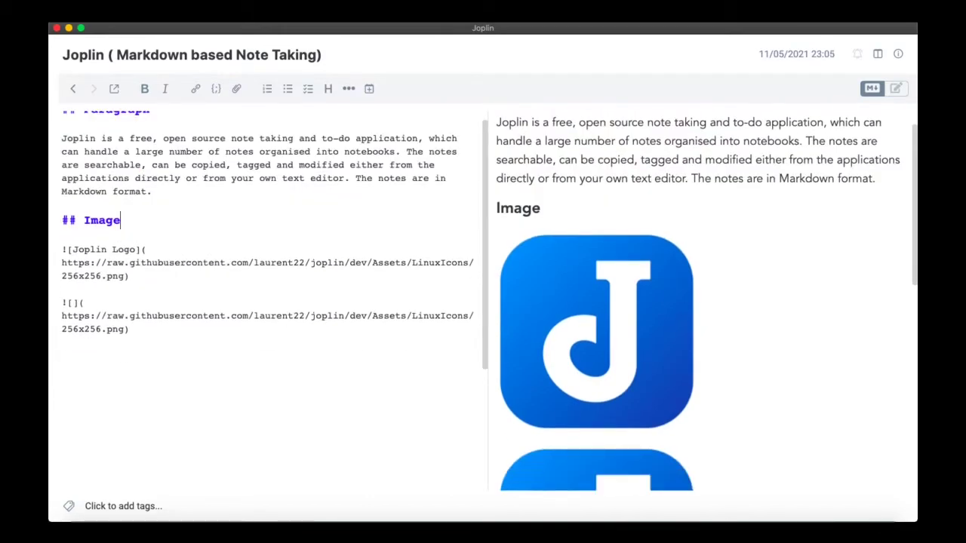
Copy the Block Quote heading and its text from the PDF and paste them below the second image in the Joplin note
click(118, 289)
click(119, 341)
key(Return)
key(Return)
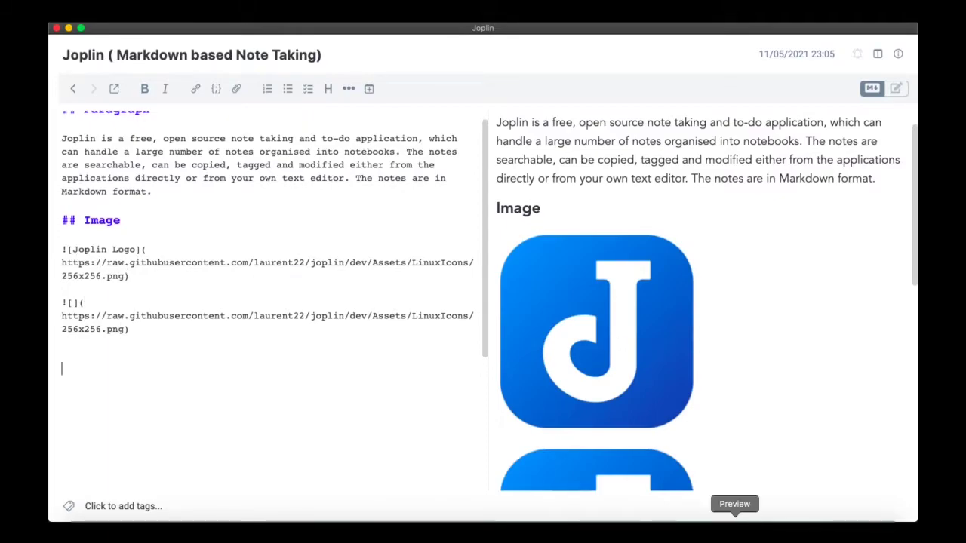
click(732, 521)
scroll(366, 291, down, 2)
click(325, 375)
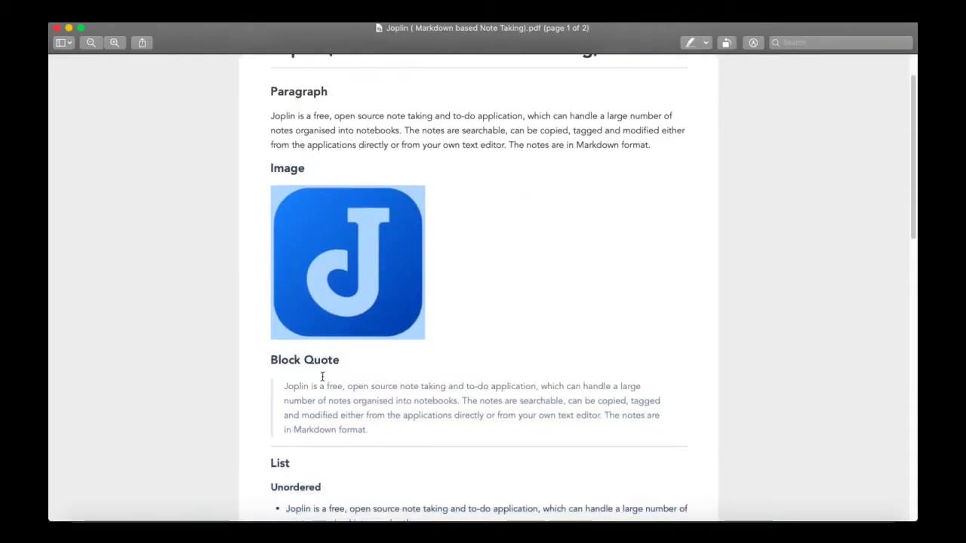
drag(268, 360, 375, 431)
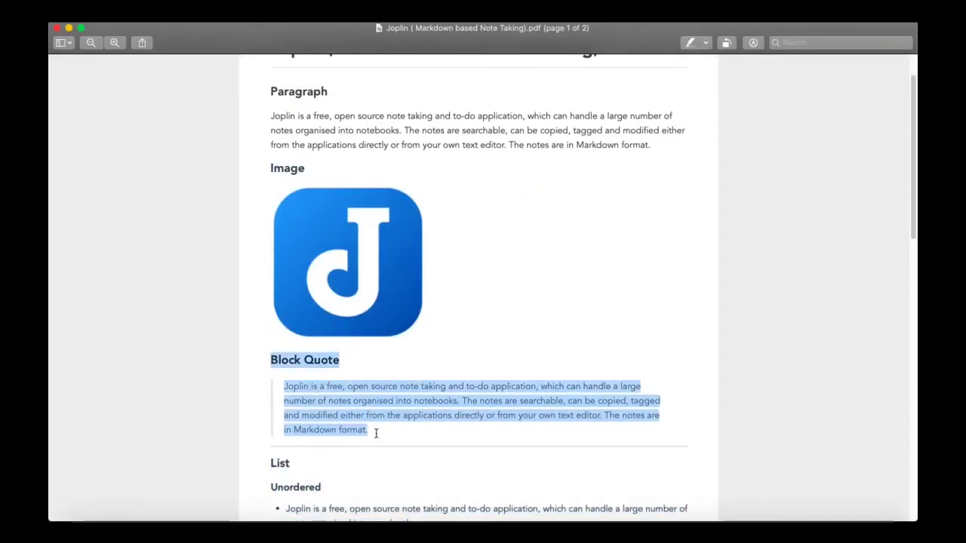
key(super+c)
key(super+Tab)
key(super+v)
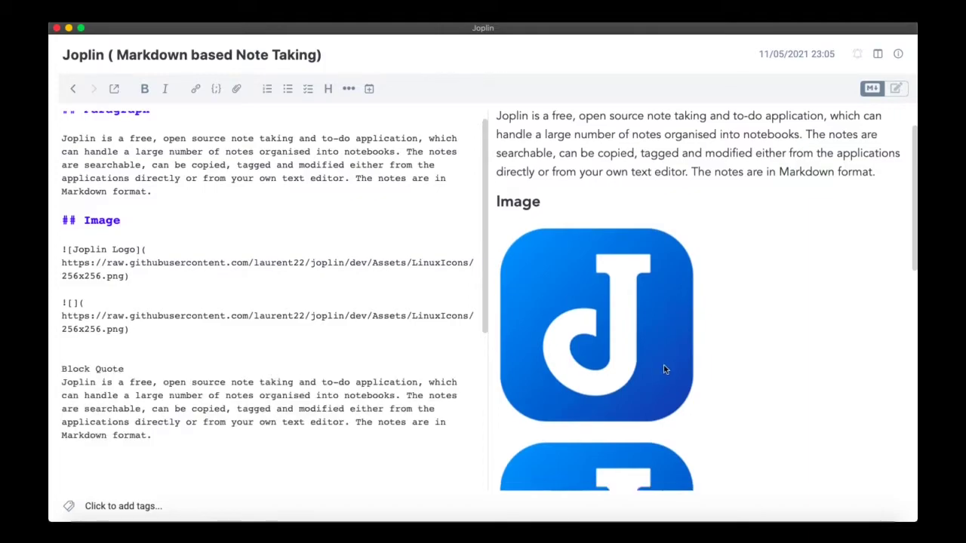
Separate "Block Quote" from its text with a blank line and mark it as a level-two heading with "##"
scroll(656, 355, up, 2)
click(138, 159)
key(Return)
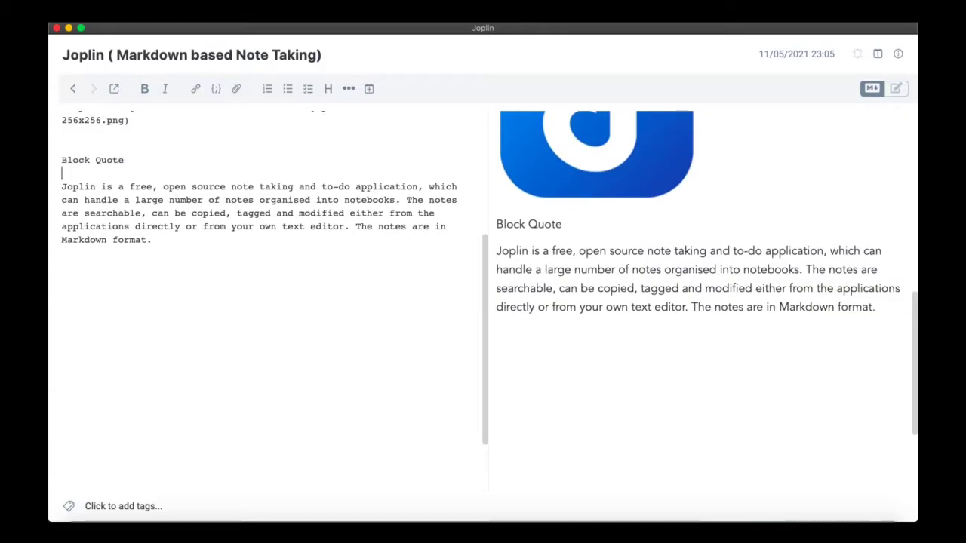
click(62, 160)
text(##)
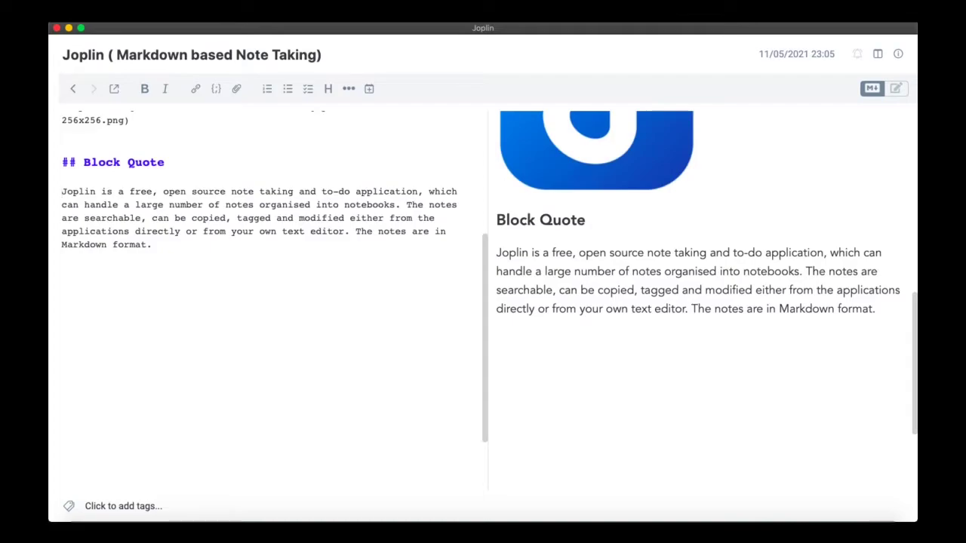
Turn the paragraph under "Block Quote" into a block quote with a leading ">"
text(>)
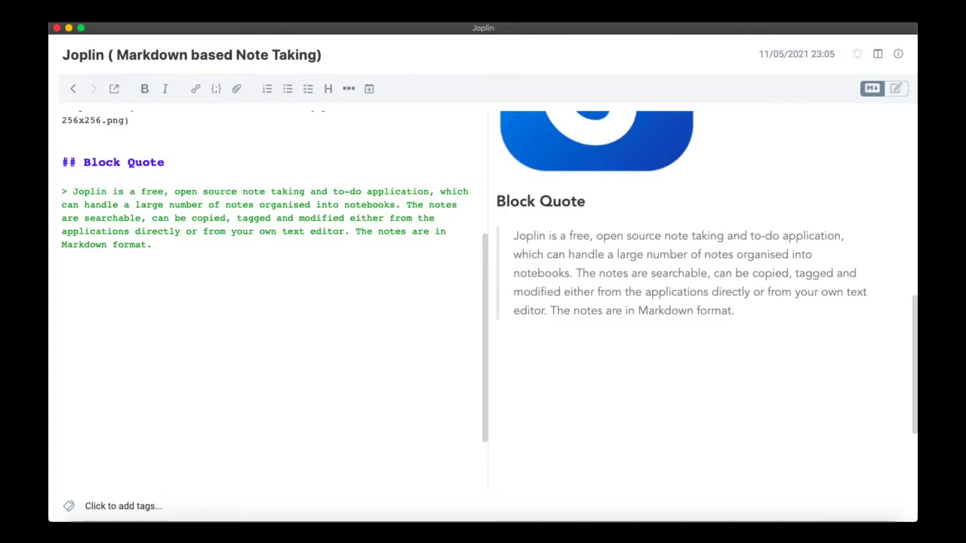
key(BackSpace)
drag(152, 246, 71, 191)
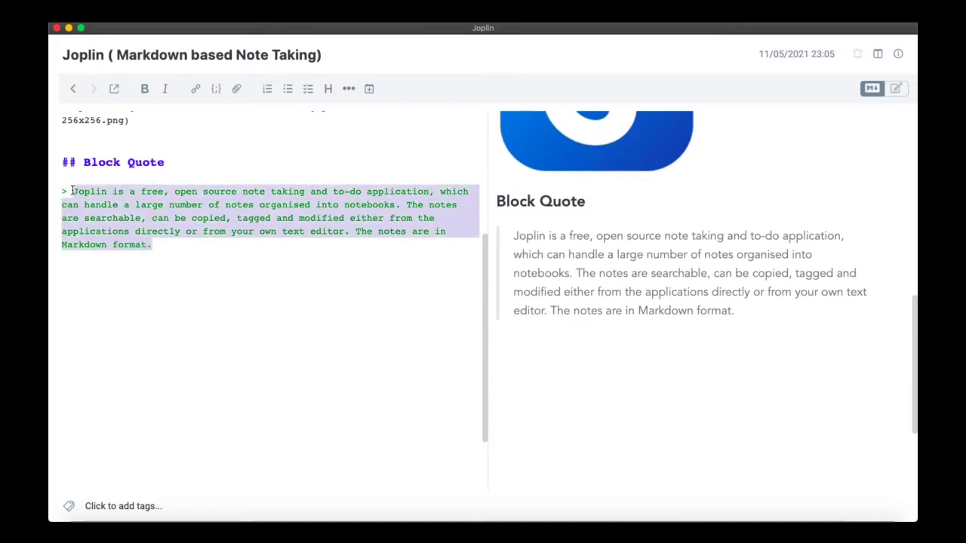
click(189, 257)
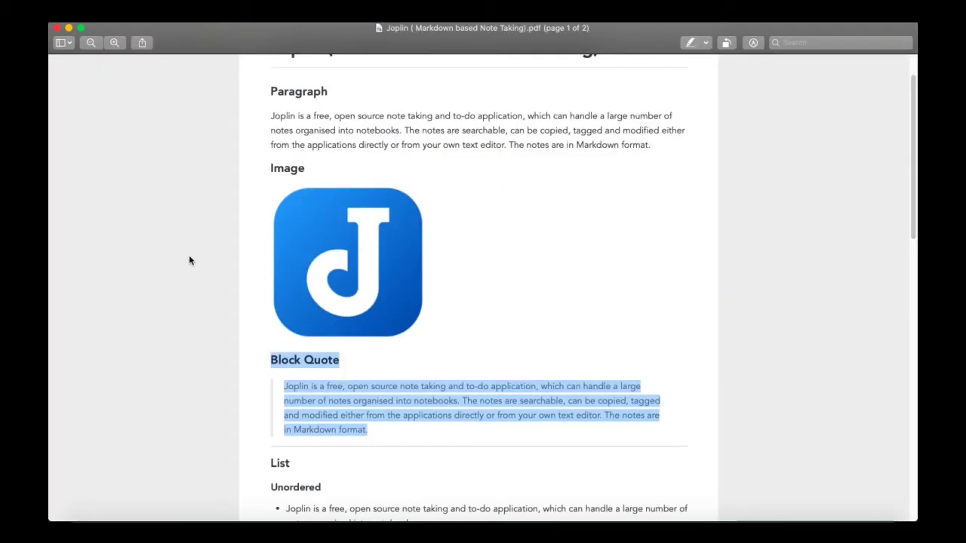
Check the divider below the block quote in the PDF and add a horizontal rule "---" below the quote in the Joplin note
scroll(395, 244, down, 2)
click(397, 413)
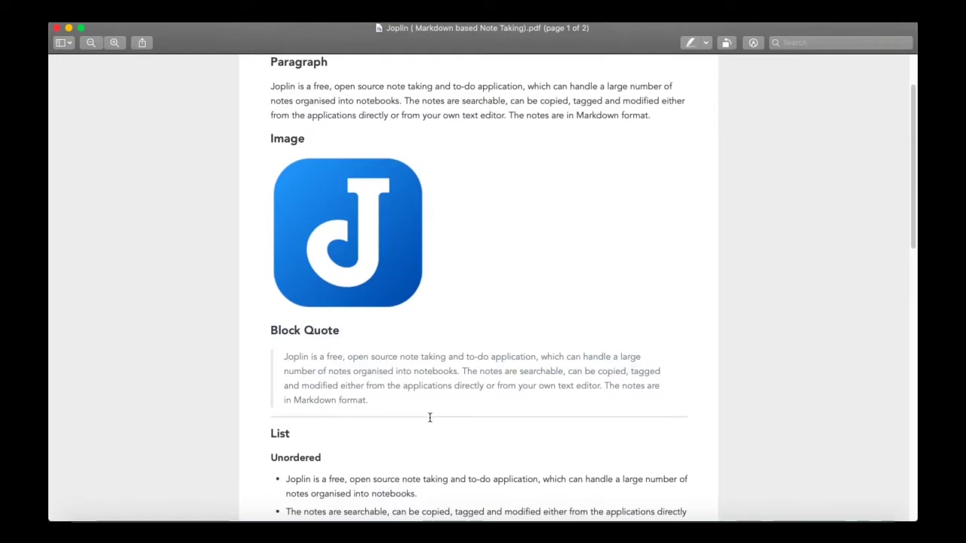
drag(259, 415, 460, 445)
click(705, 394)
key(super+w)
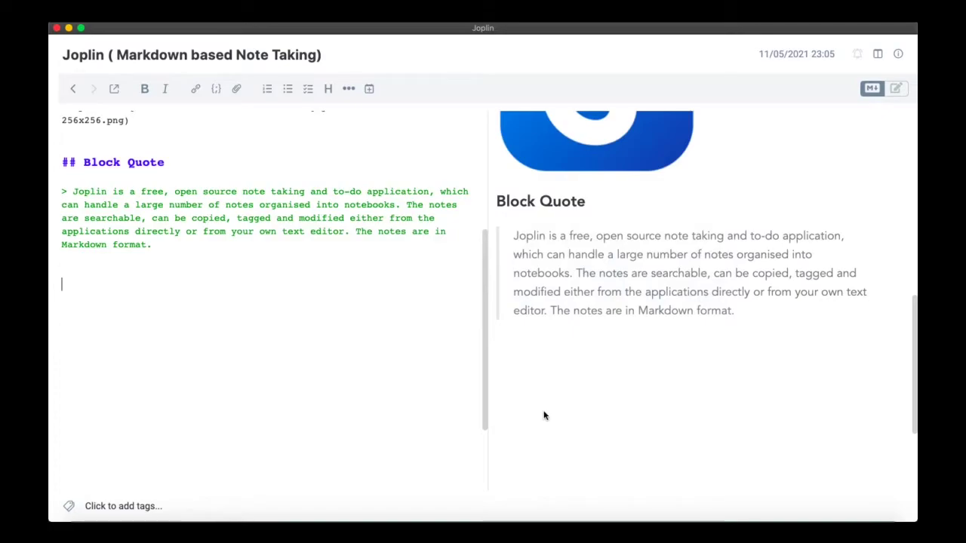
text(---)
key(Return)
key(Return)
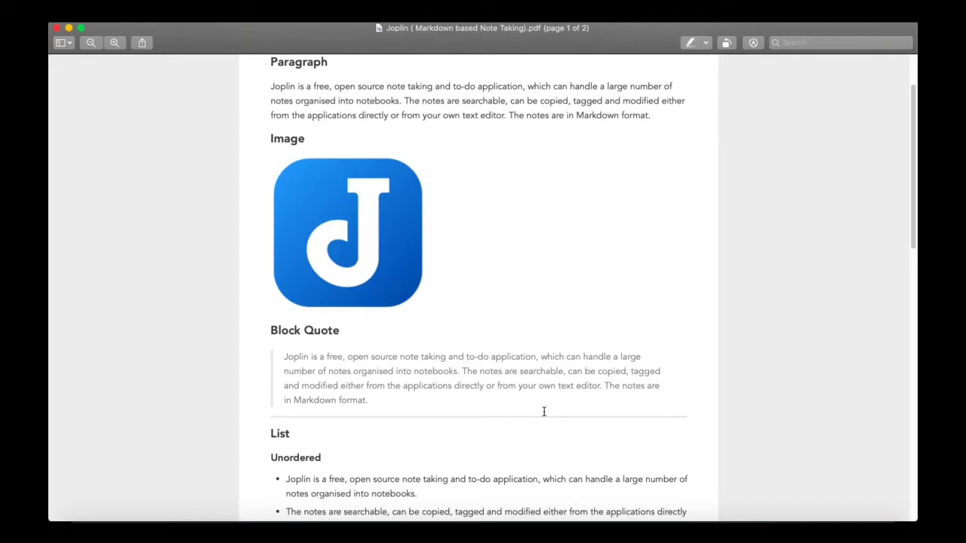
Copy the whole List section, from "List" to the third ordered item, from the PDF and paste it below the horizontal rule in Joplin
scroll(543, 411, down, 5)
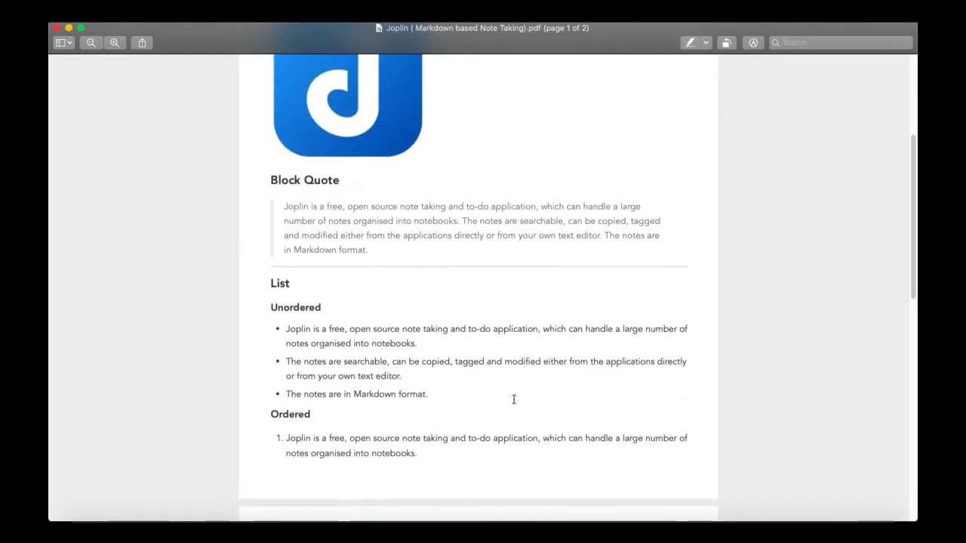
scroll(498, 395, down, 1)
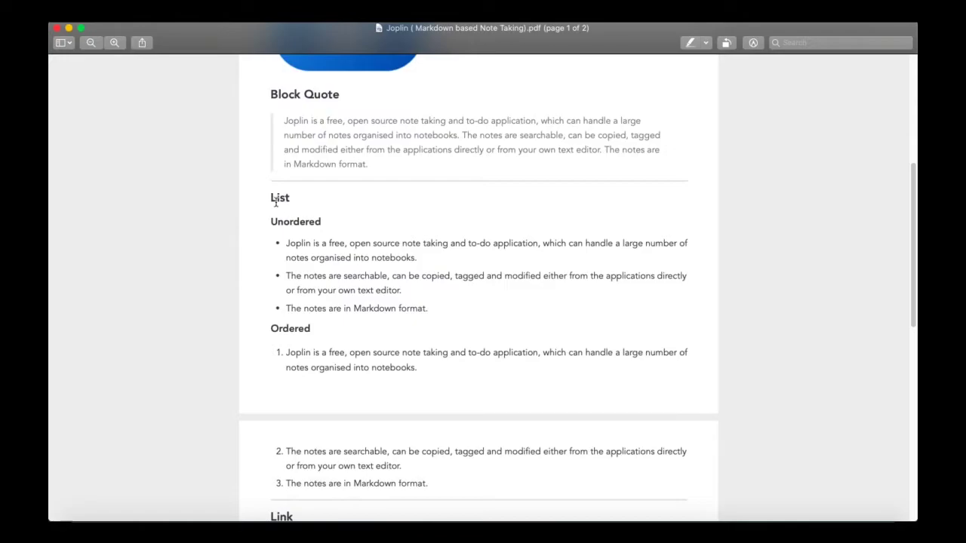
drag(271, 197, 465, 494)
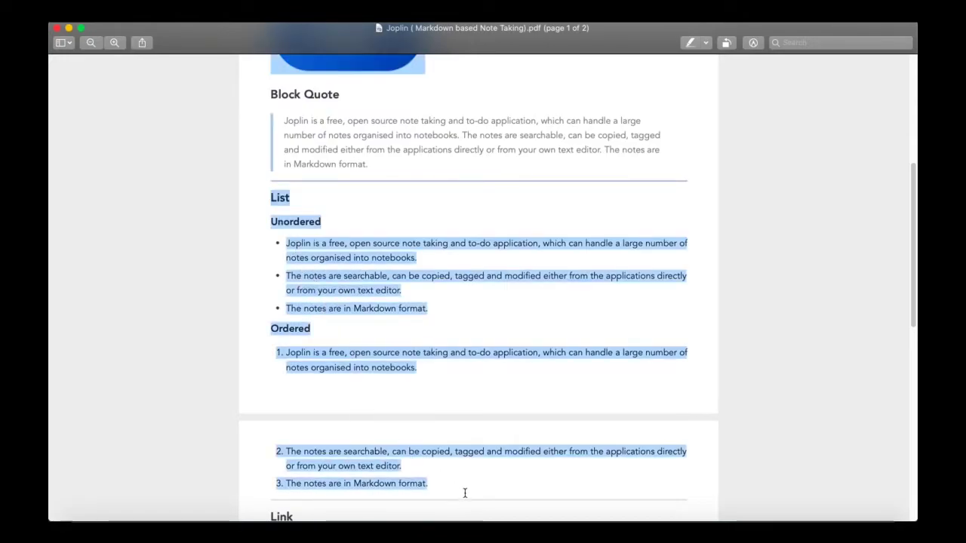
key(super+c)
key(super+Tab)
key(super+v)
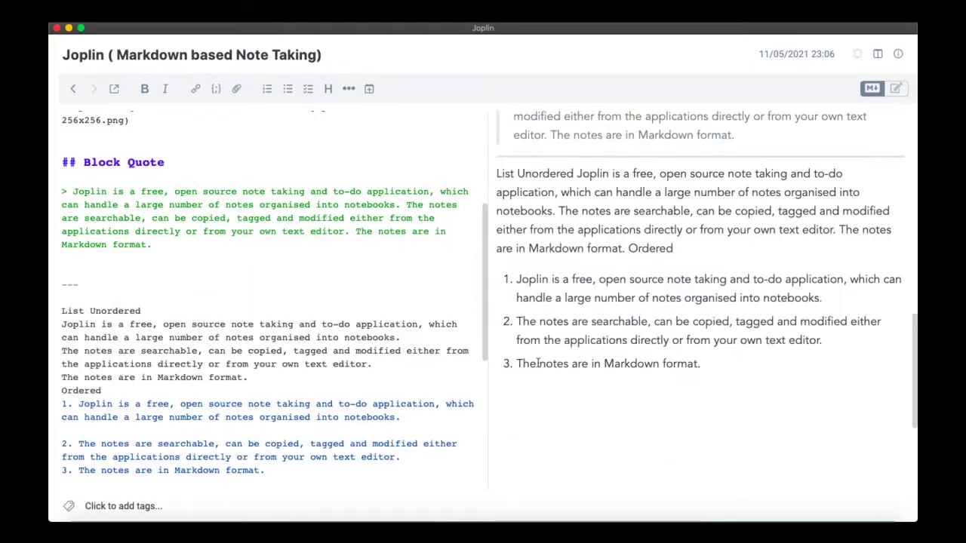
scroll(155, 435, up, 3)
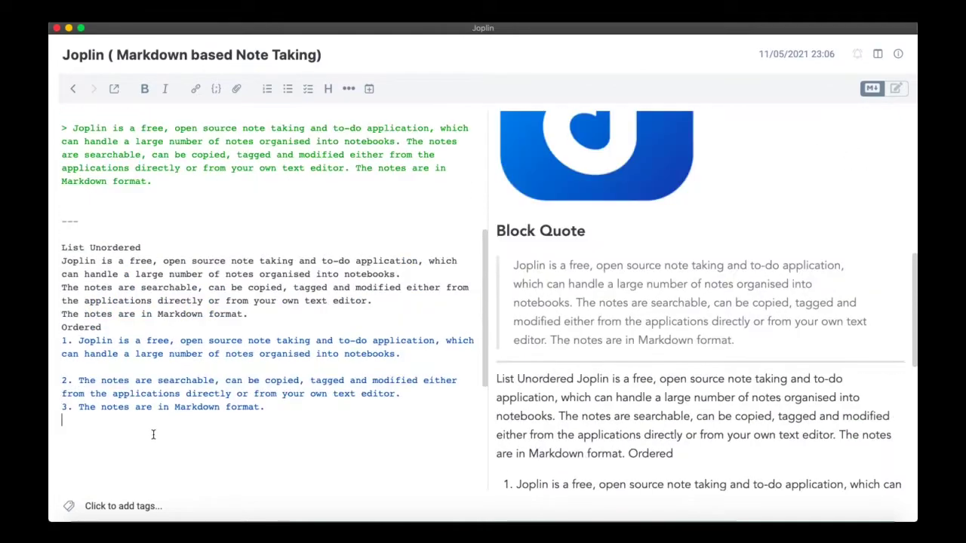
scroll(295, 398, down, 3)
Separate "List" from "Unordered" with a blank line and mark "List" as a level-two heading with "##"
key(super+Tab)
key(super+Tab)
scroll(337, 364, up, 2)
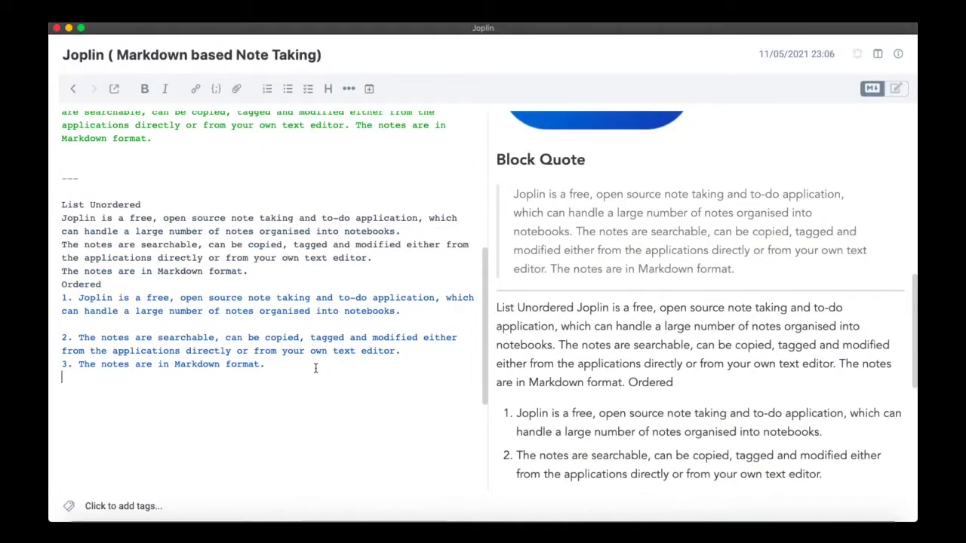
scroll(316, 368, up, 1)
click(89, 217)
key(Return)
key(Return)
key(Up)
text(##)
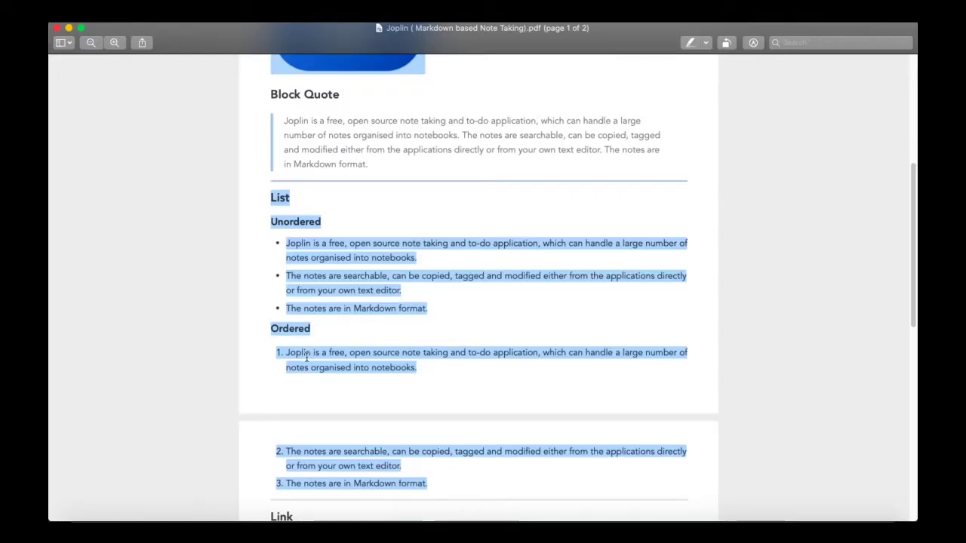
Compare the List and Unordered headings in the PDF, mark "Unordered" as a level-three heading with "###" in Joplin, and add a blank line below
click(341, 314)
drag(278, 221, 317, 221)
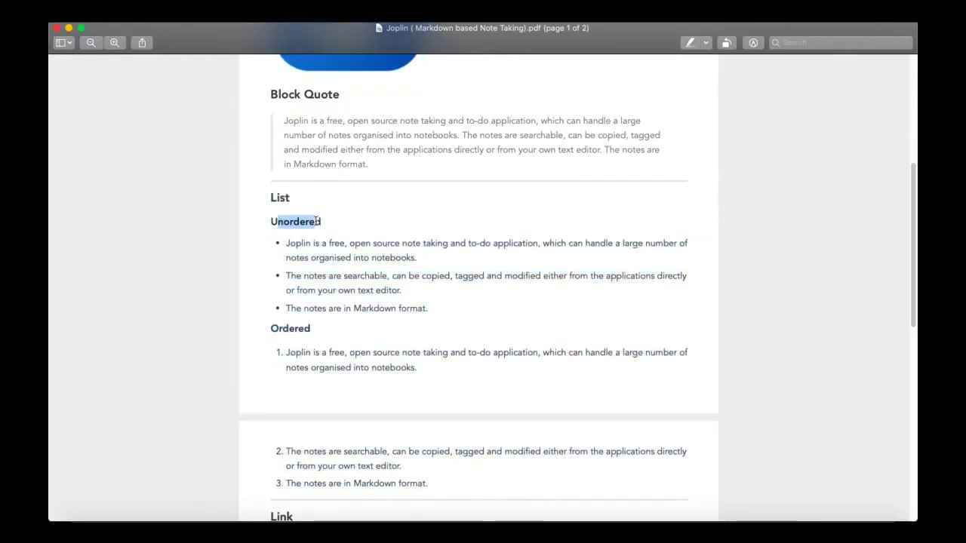
click(277, 220)
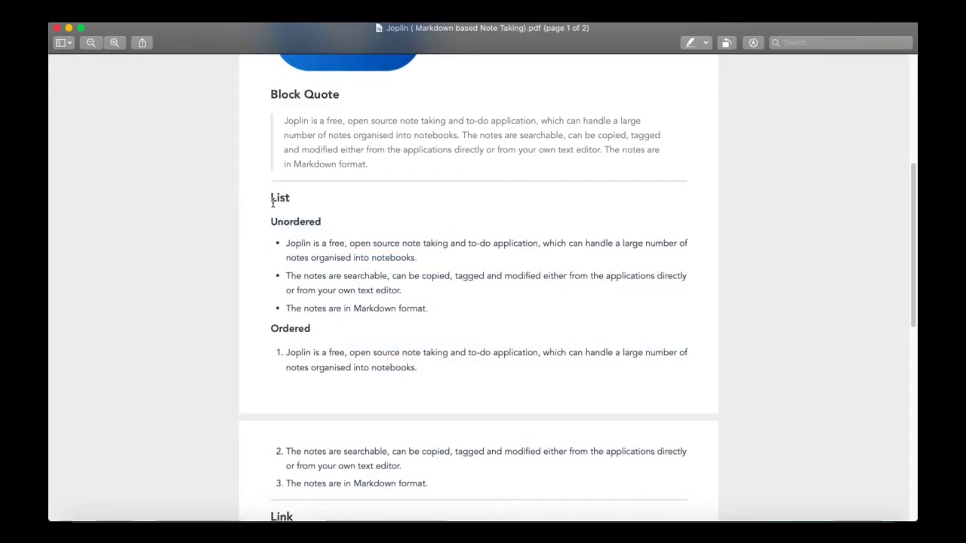
drag(272, 199, 296, 196)
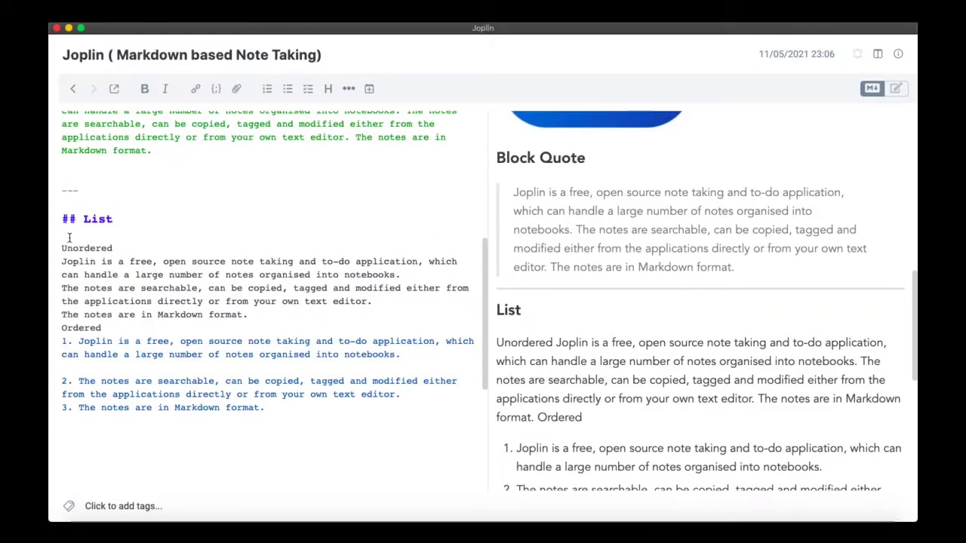
click(69, 238)
text(### Unordered)
key(End)
key(Return)
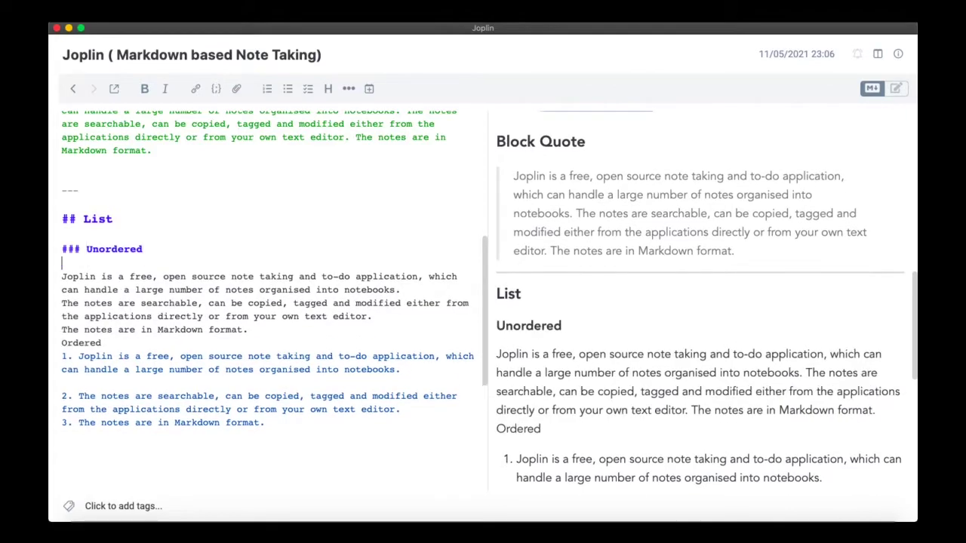
Surround "Ordered" with blank lines and mark it as a level-three heading with "###"
click(62, 303)
click(62, 357)
key(Return)
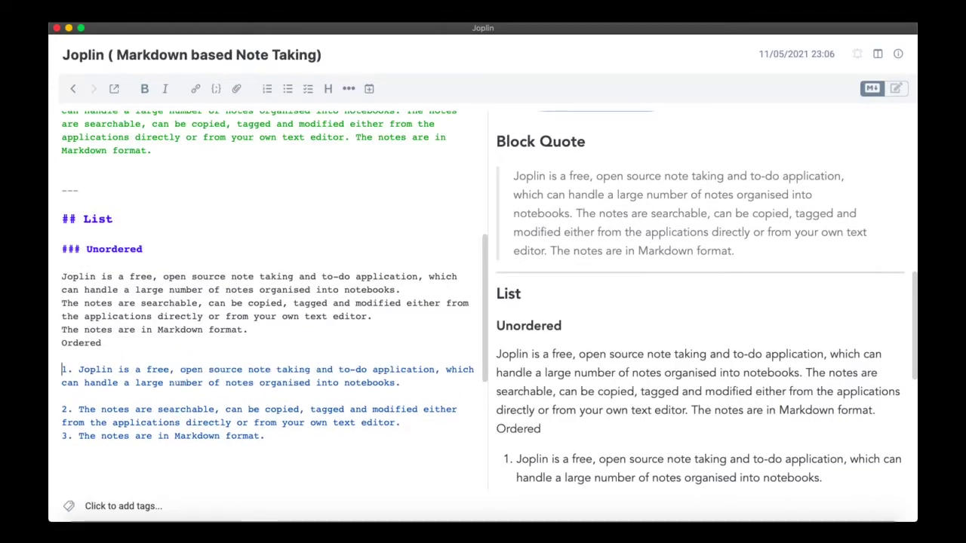
key(Return)
text(###)
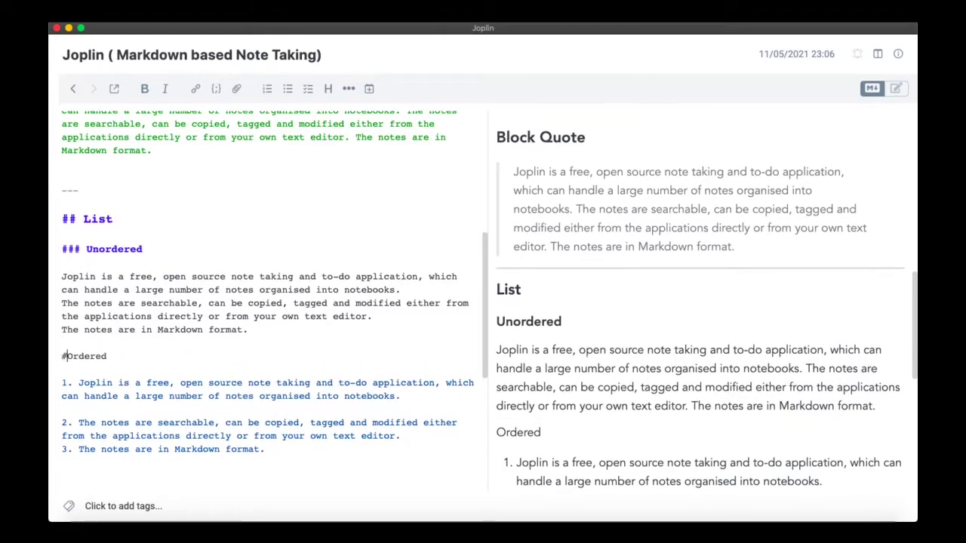
Remove the blank line between the first and second items of the ordered list
scroll(757, 449, down, 3)
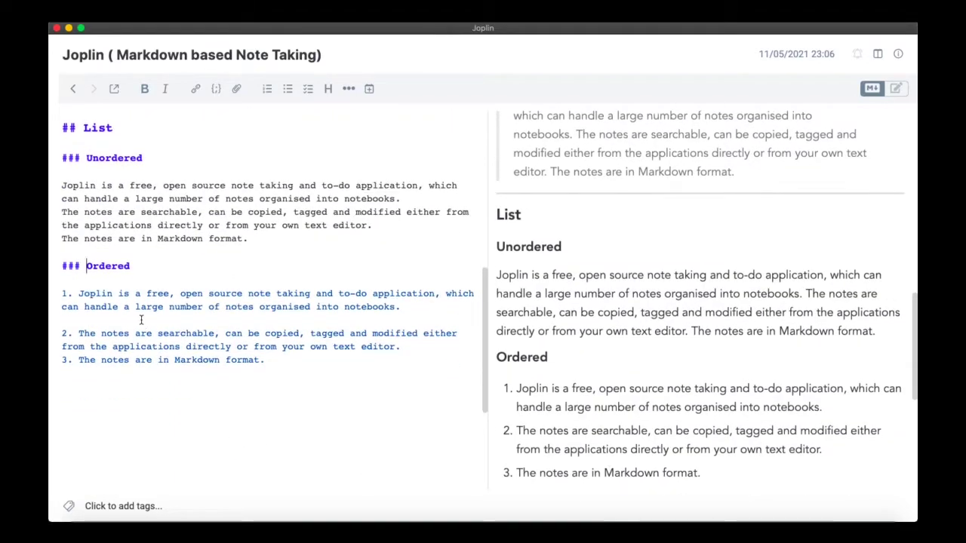
key(BackSpace)
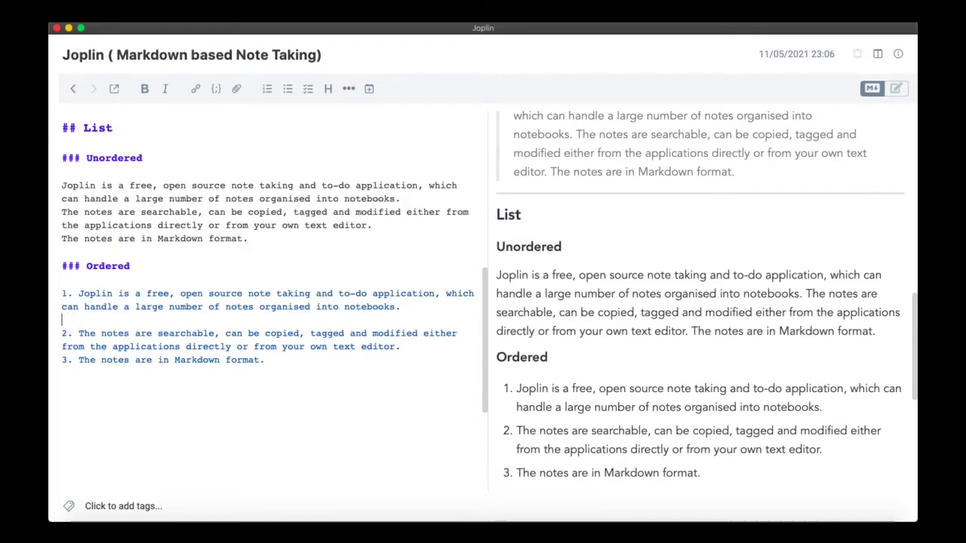
key(BackSpace)
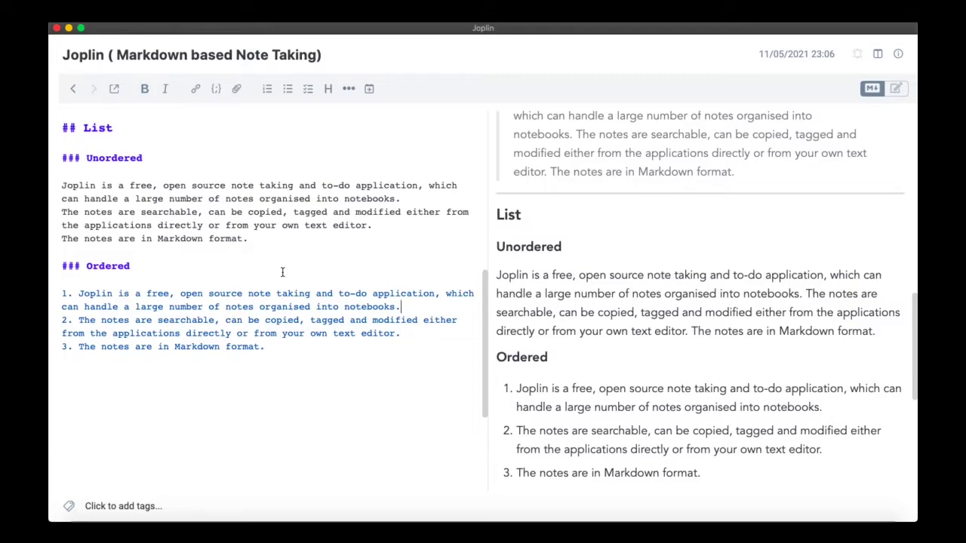
Turn the three sentences under "Unordered" into a bulleted list with a leading "- " on each
text(-)
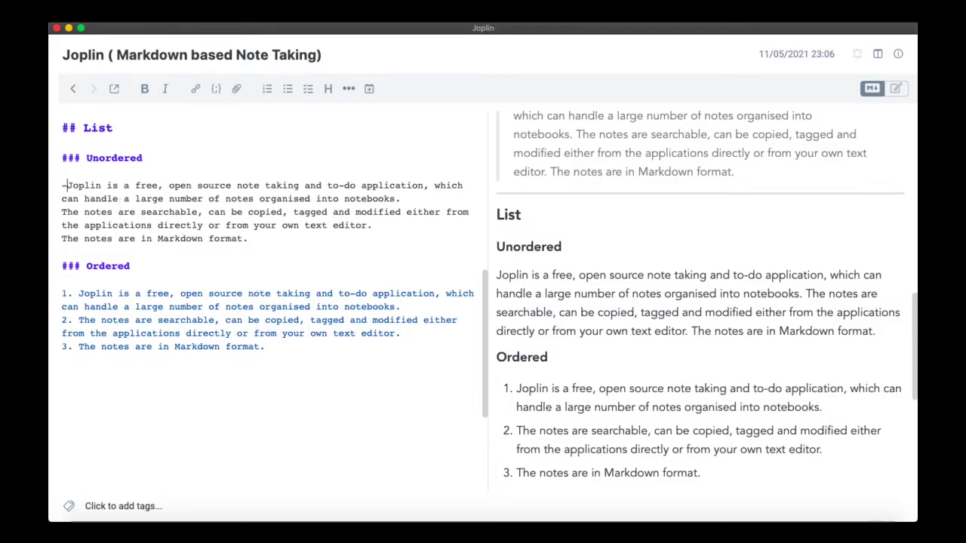
click(62, 211)
text(- )
text(-)
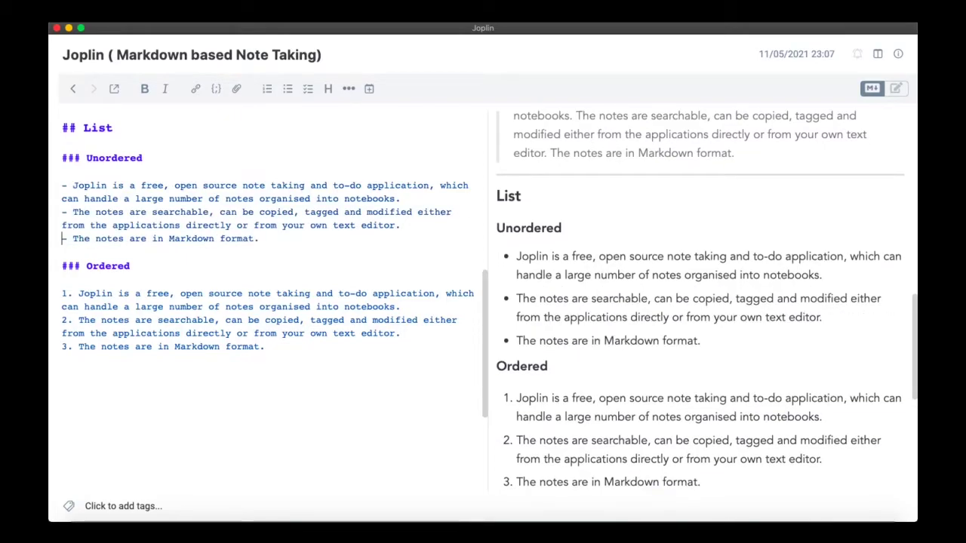
Try "*" as the bullet marker of the last unordered item and undo that change
key(Delete)
text(*)
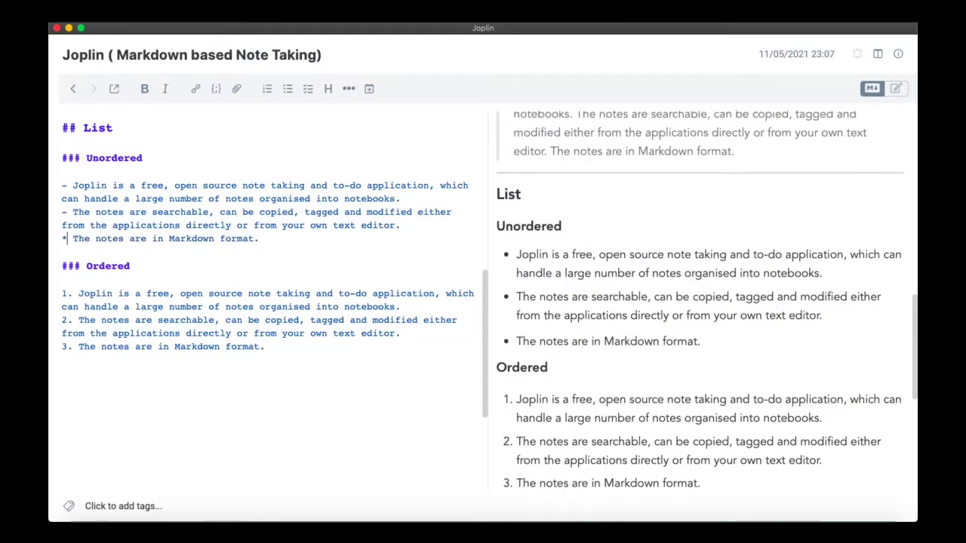
key(super+z)
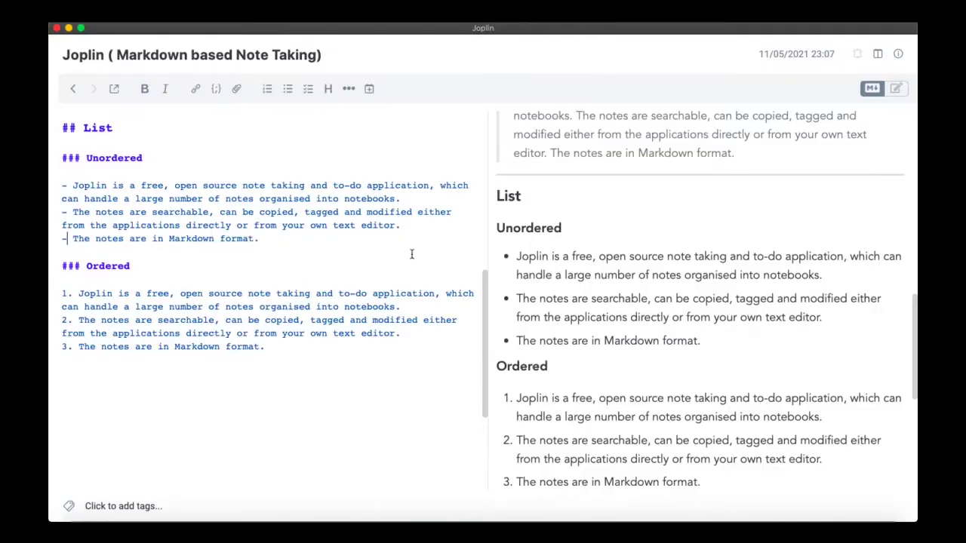
Check the divider below the ordered list in the PDF and add a horizontal rule "---" below that list in the Joplin note
scroll(461, 259, down, 3)
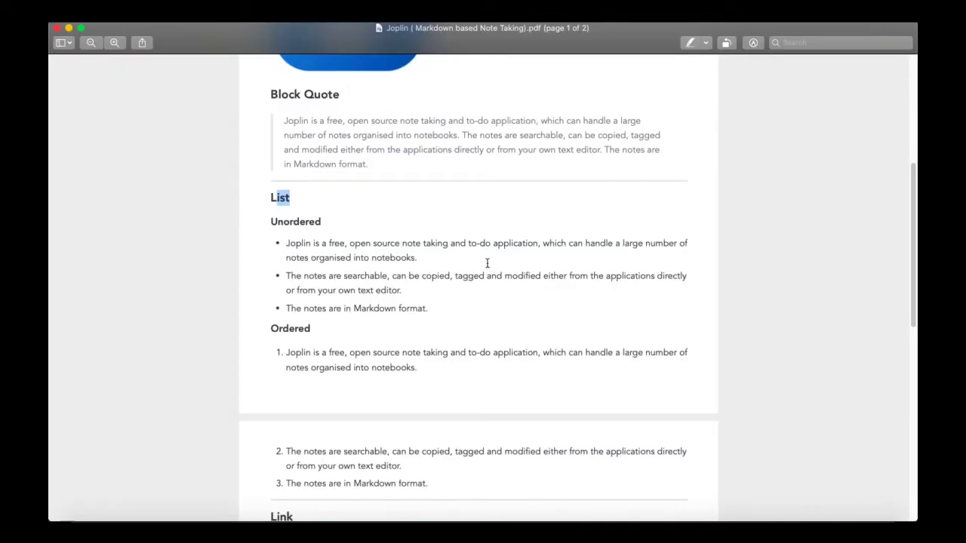
scroll(488, 263, down, 5)
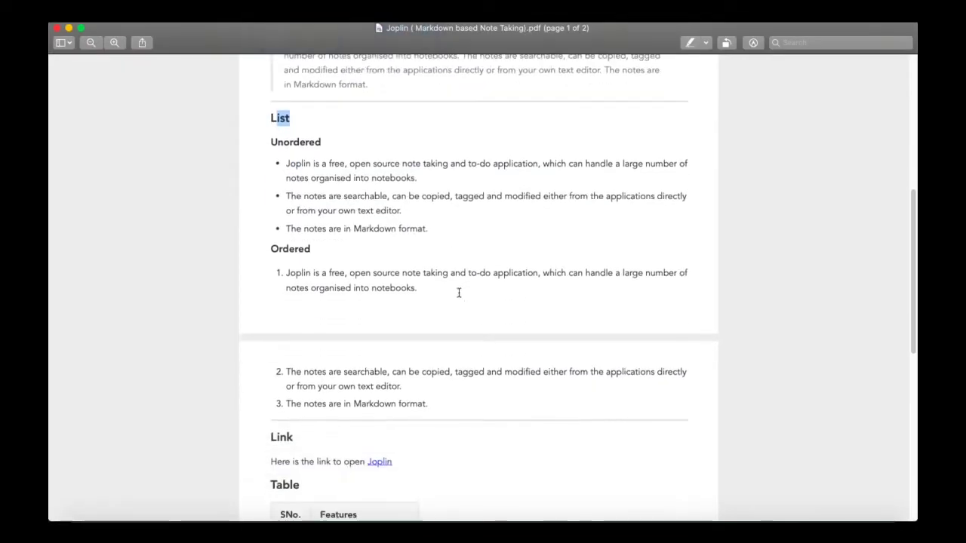
scroll(456, 290, down, 4)
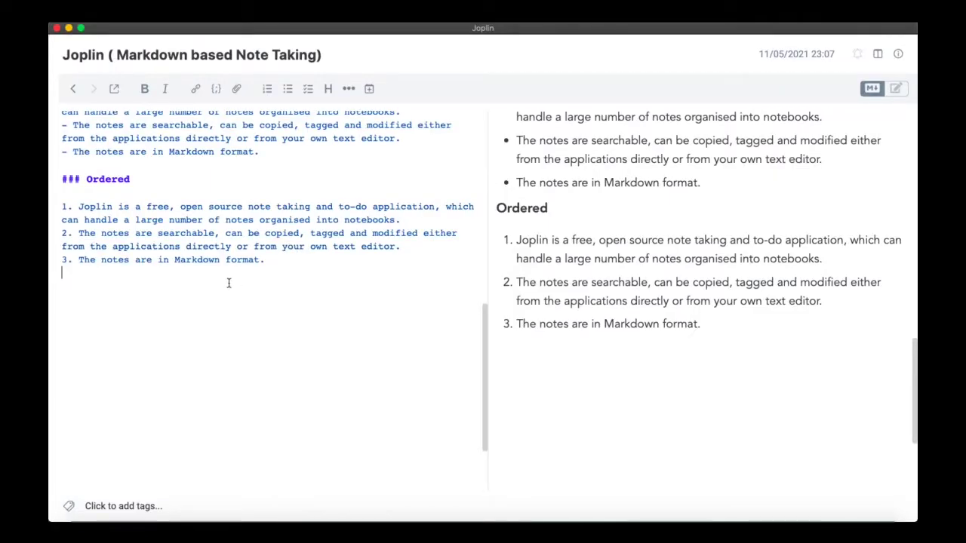
key(Return)
text(---)
key(Return)
key(Return)
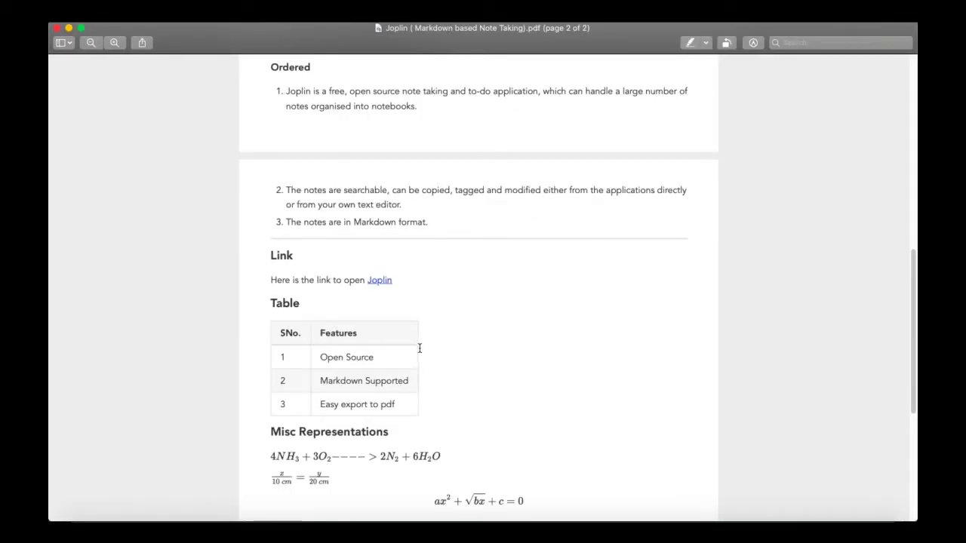
Copy the Link heading and its sentence from the PDF and paste them below the new horizontal rule in the Joplin note
scroll(417, 347, down, 1)
drag(269, 230, 412, 267)
key(super+c)
key(super+Tab)
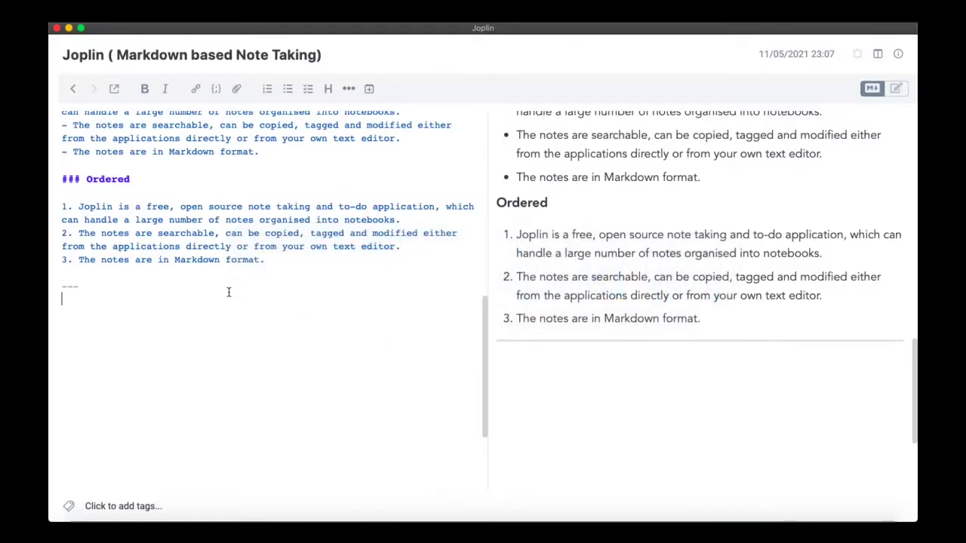
key(super+v)
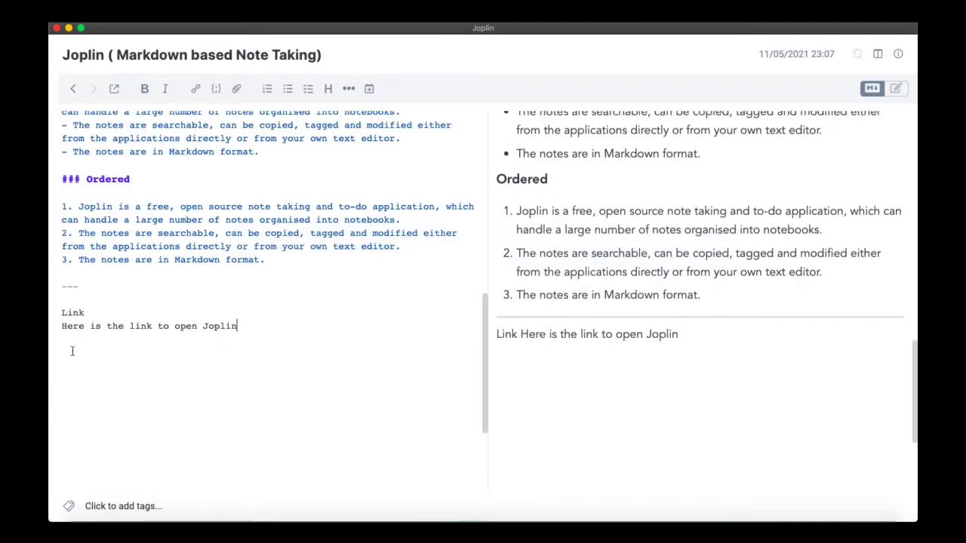
Mark "Link" as a level-two heading with "##" and separate it from its sentence with a blank line
click(95, 314)
key(Left)
text(##)
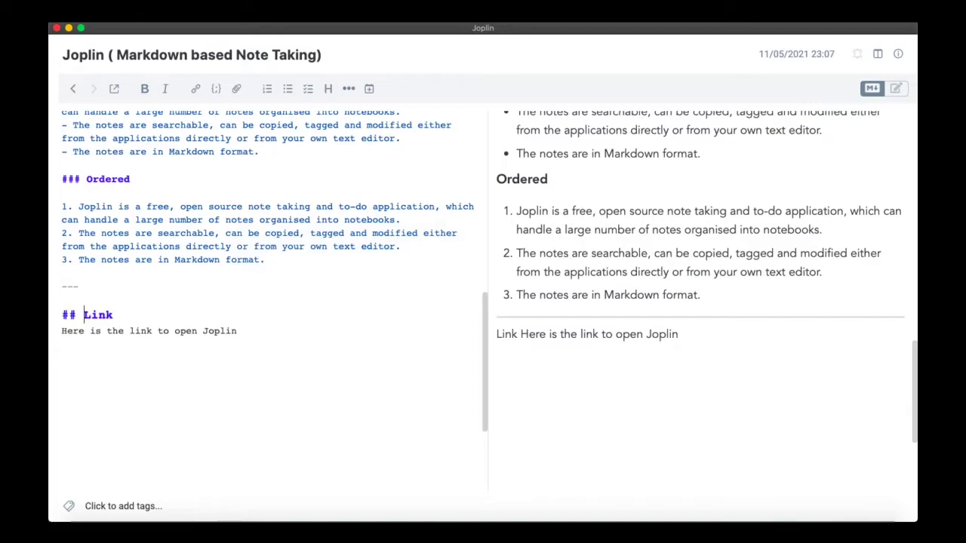
key(End)
key(Return)
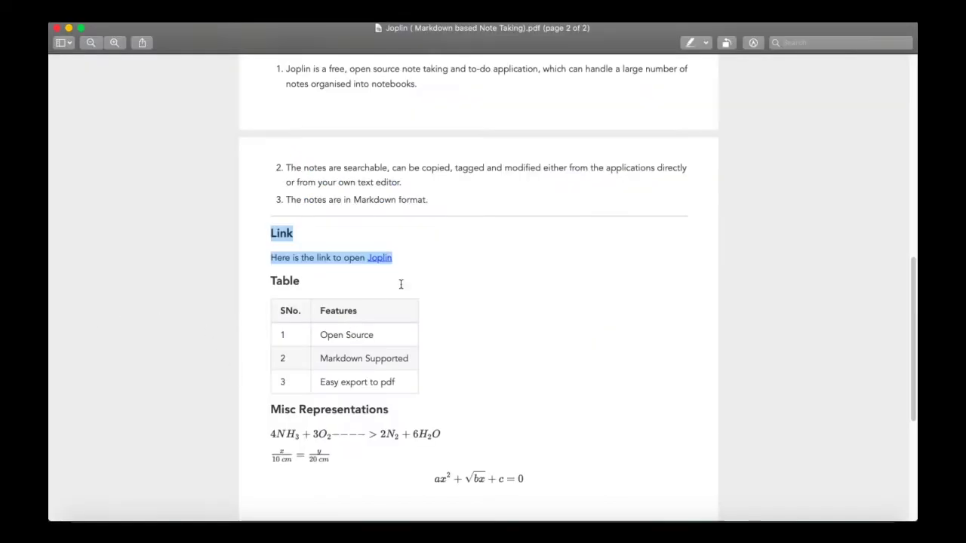
click(392, 266)
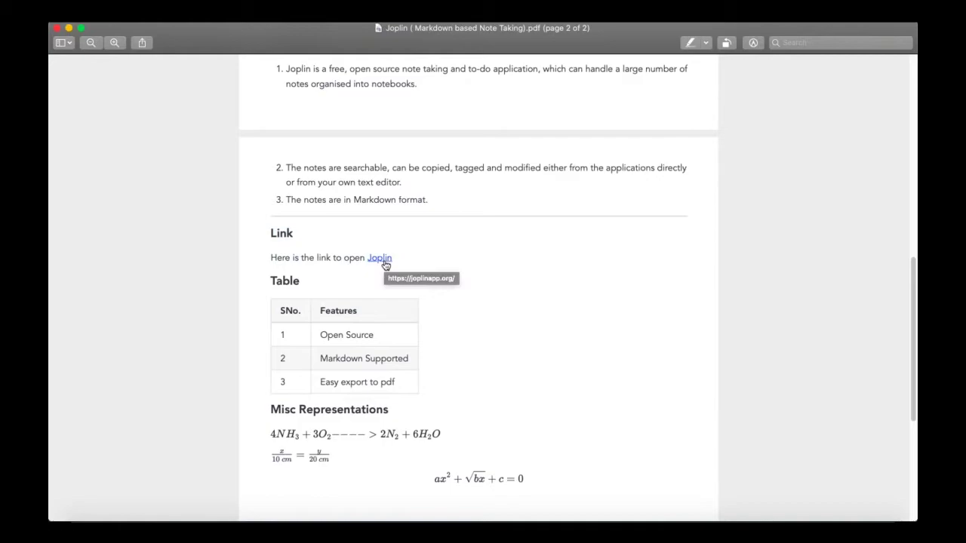
key(super+w)
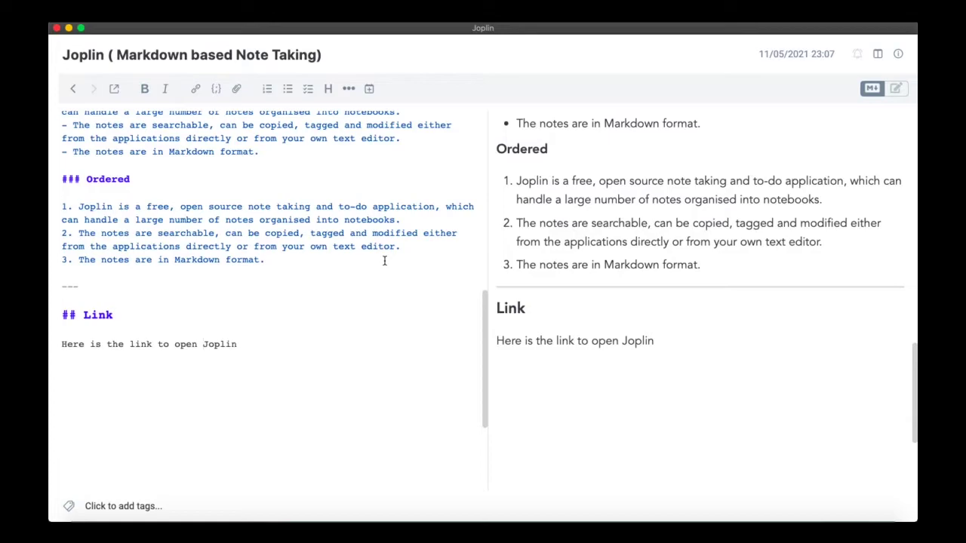
click(206, 344)
text([)
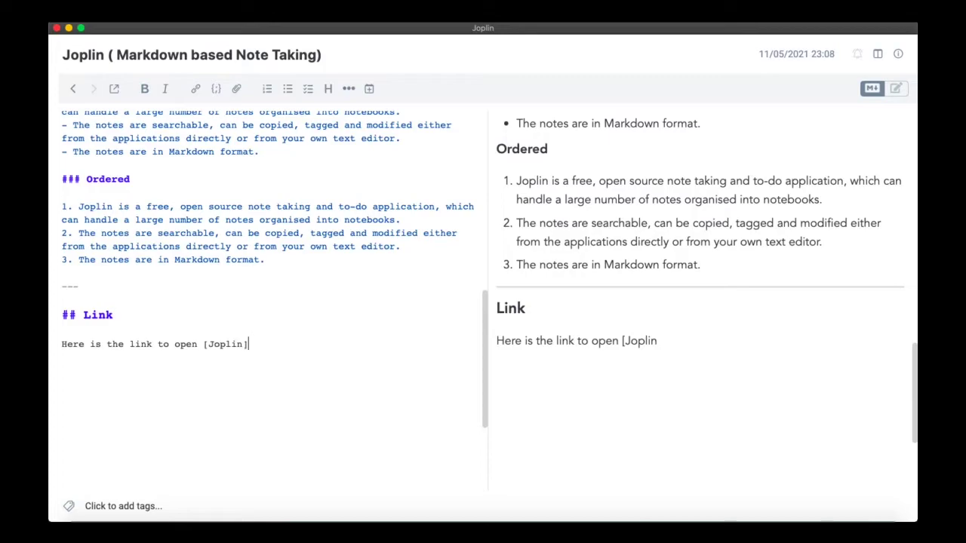
key(Left)
text(https:)
text(//)
text(joplin)
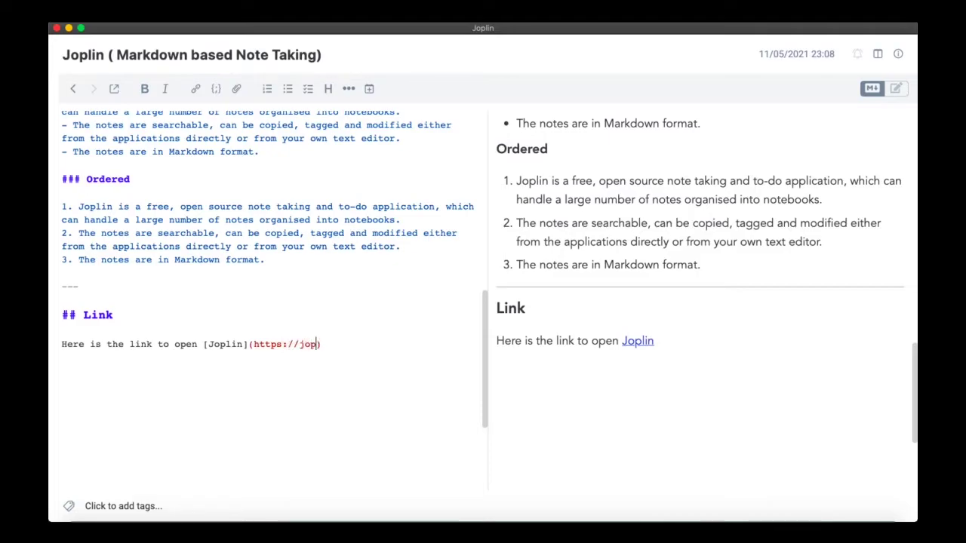
text(app.)
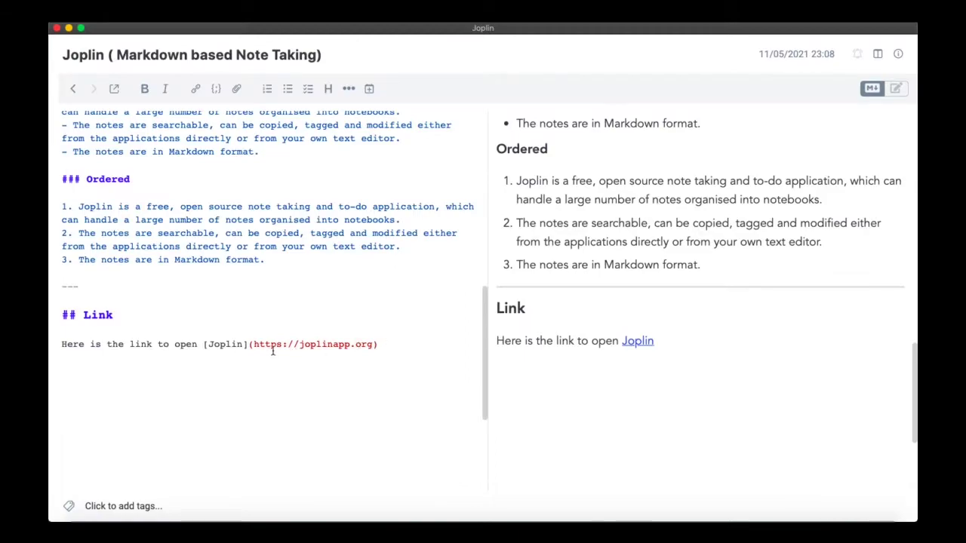
Add a level-two heading "## Table" below the link sentence
text(## Tab)
text(le)
key(Return)
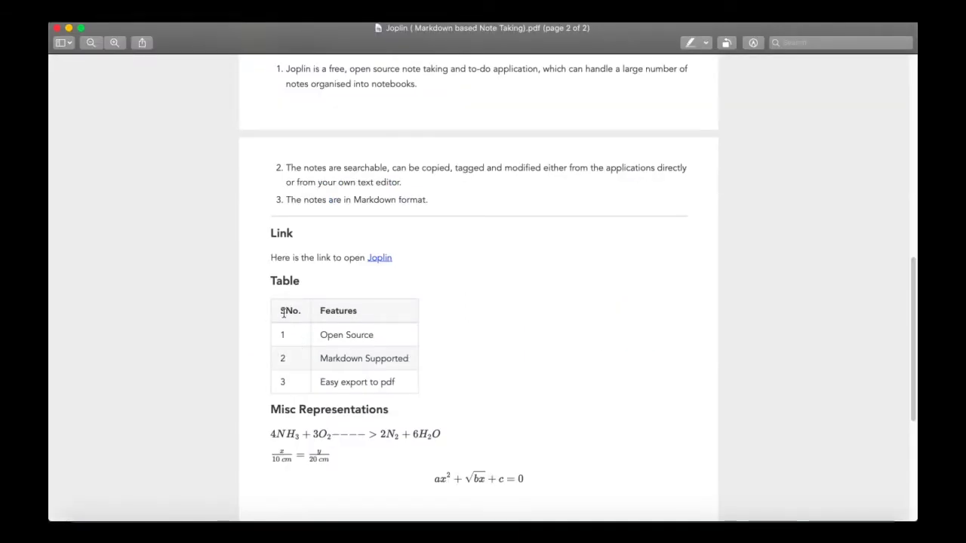
Copy the table contents, from "SNo." to "Easy export to pdf", from the PDF and paste them under the Table heading in Joplin
drag(283, 312, 405, 384)
key(super+c)
key(super+Tab)
click(206, 407)
key(super+v)
scroll(588, 381, down, 3)
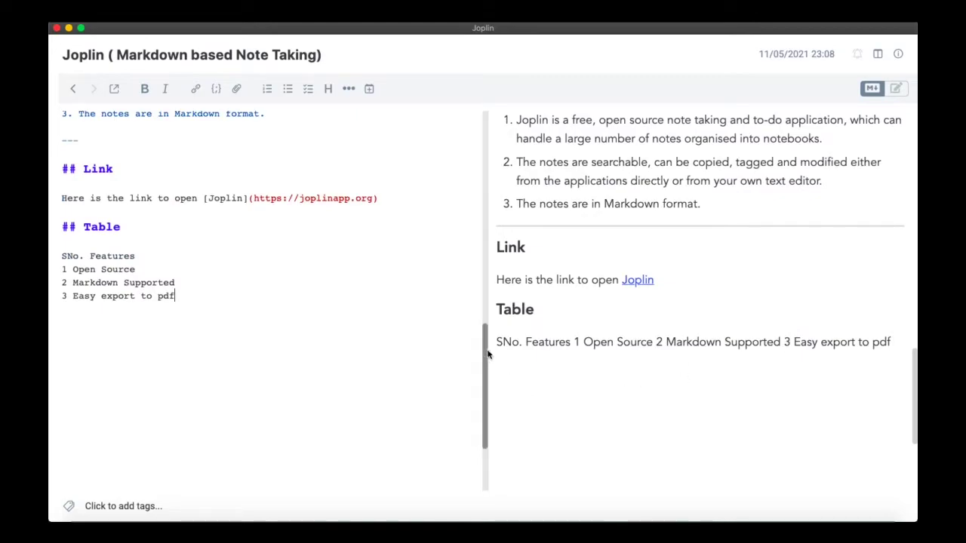
Insert three empty lines between the Table heading and the pasted table text
mouse_move(498, 342)
mouse_down()
mouse_move(587, 340)
mouse_move(504, 341)
mouse_up()
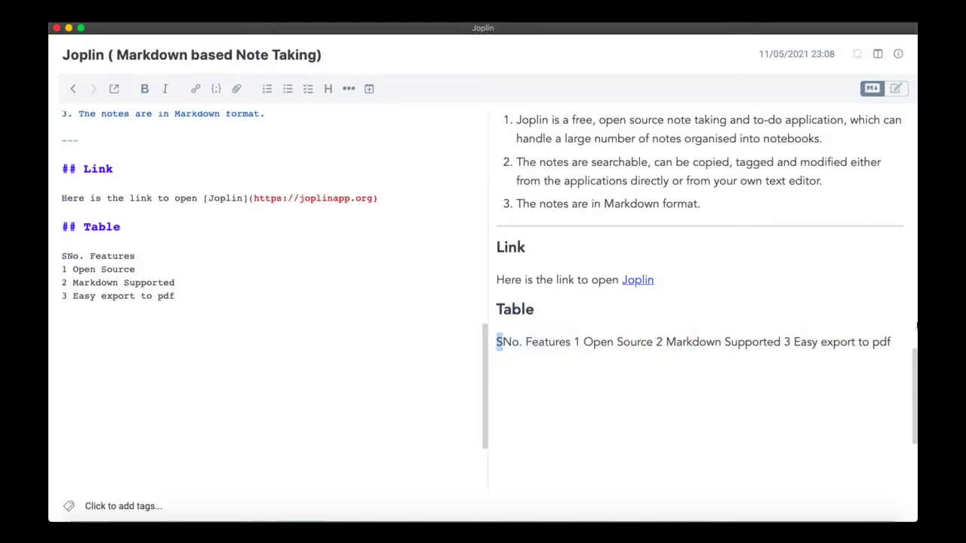
drag(914, 326, 914, 332)
click(104, 347)
click(137, 243)
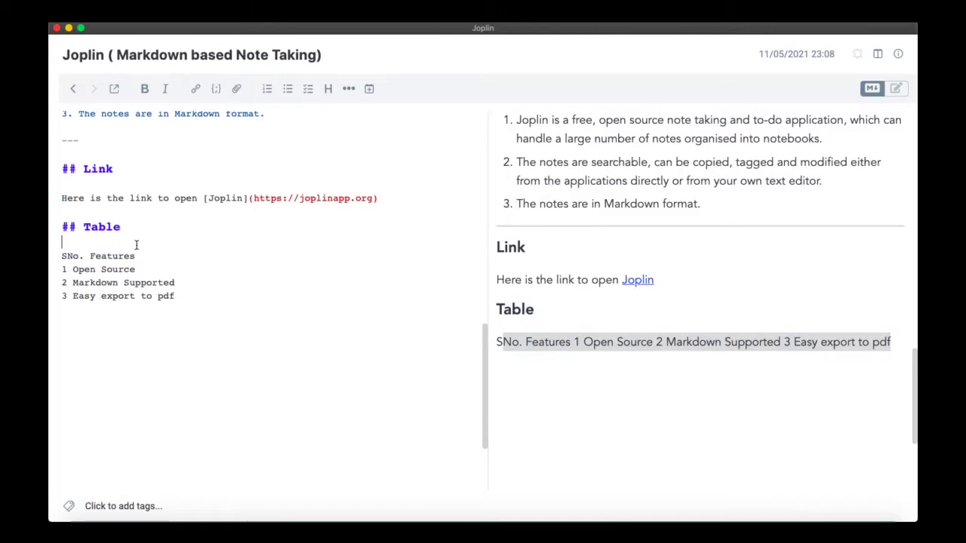
key(Return)
key(Return)
key(Return)
key(Up)
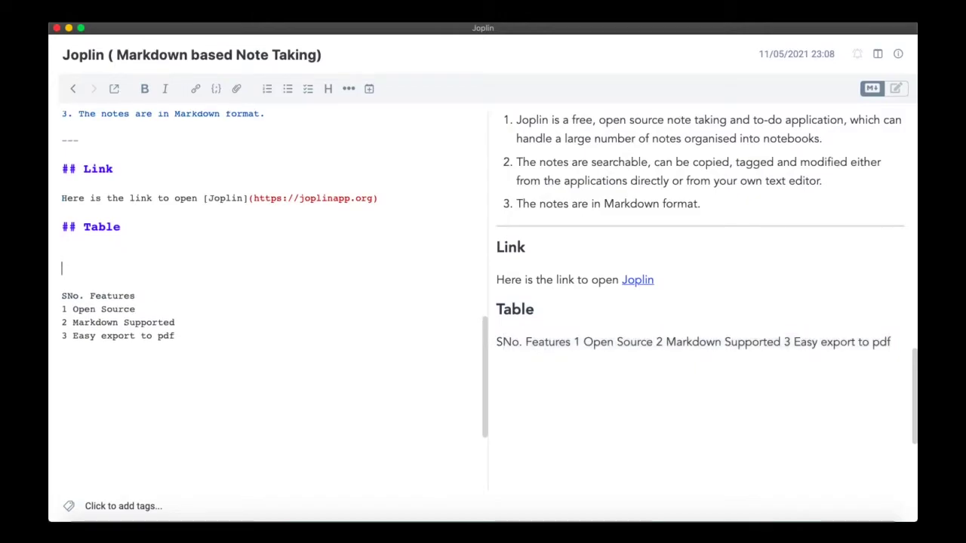
Write a two-column sample table header row "|Heading 1|Heading 2|" below the Table heading
click(62, 268)
text(| |)
key(Left)
key(Left)
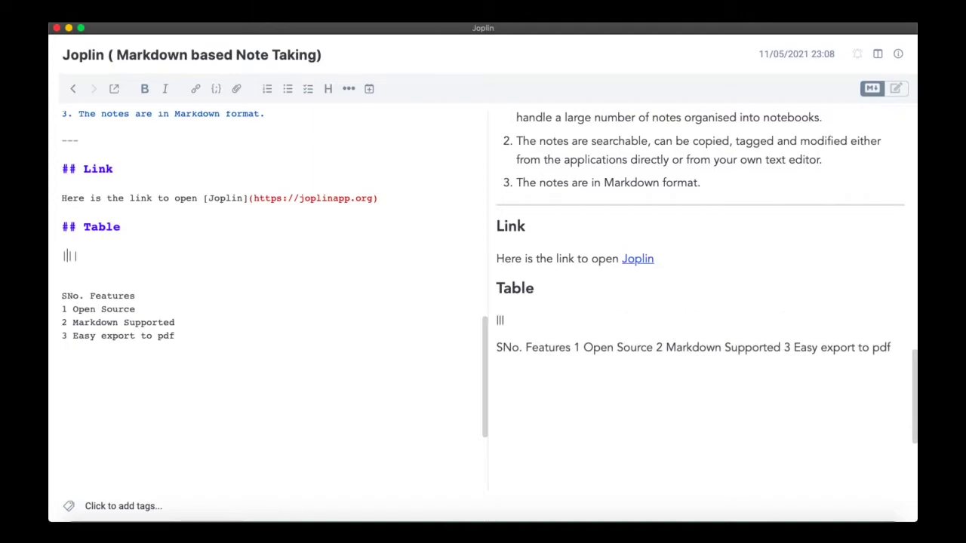
text(Headi)
text(ng 1)
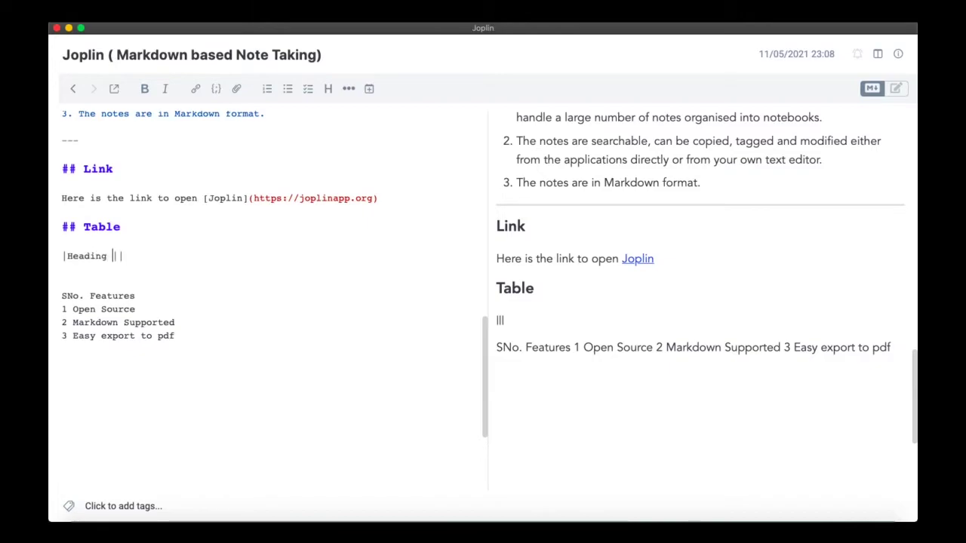
key(Right)
text(Hear)
key(BackSpace)
text(ding 2)
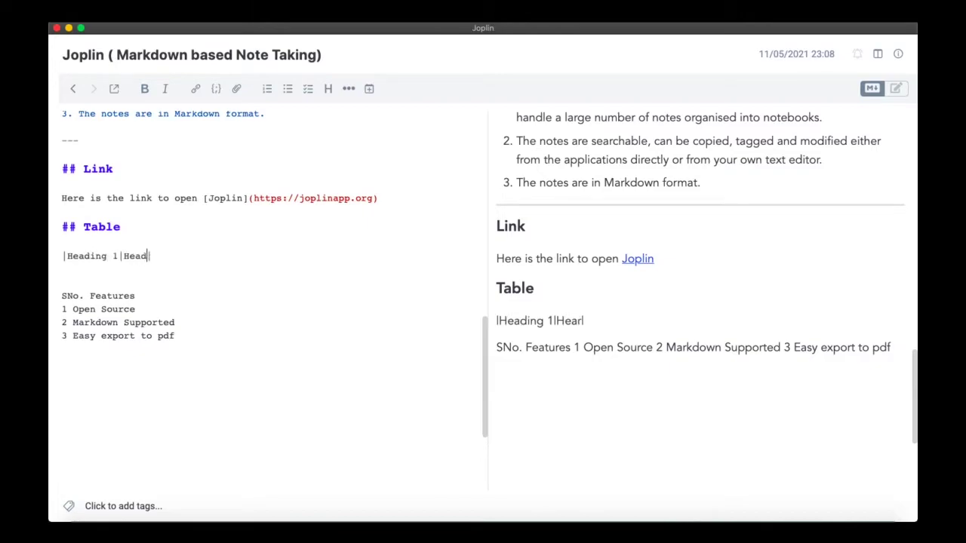
key(Right)
key(Return)
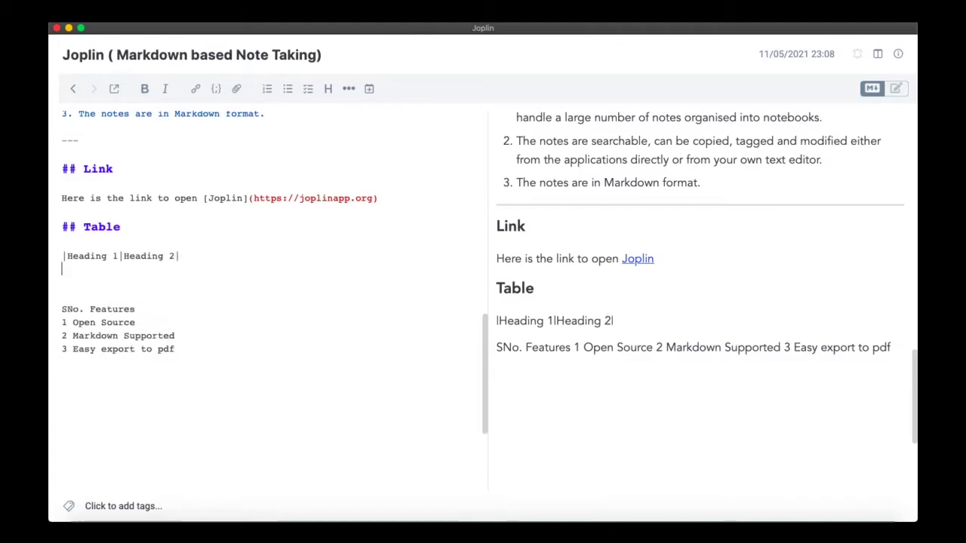
Add the separator row "|---|---|" under the sample table's header and check the rendered header in the preview
text(|||)
text(---)
text(---|)
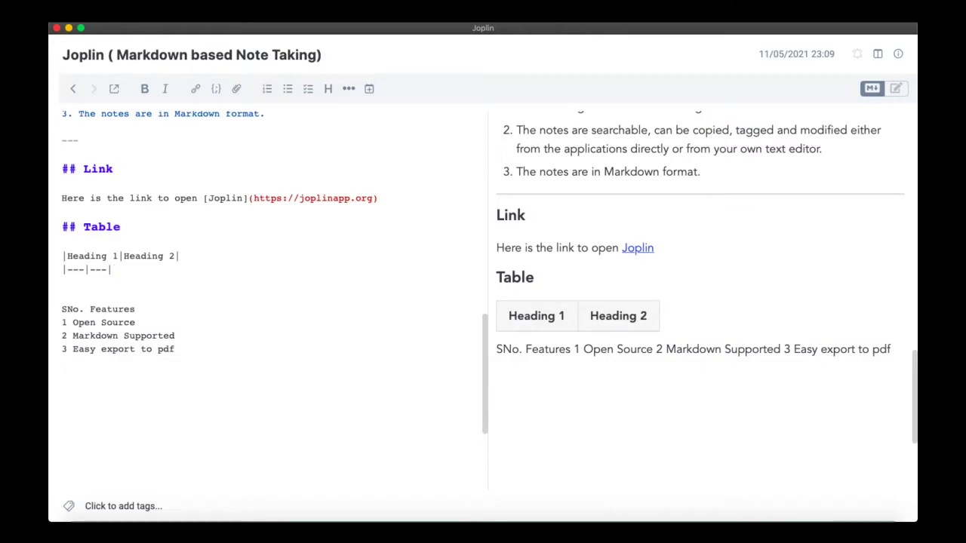
drag(654, 315, 507, 317)
click(173, 271)
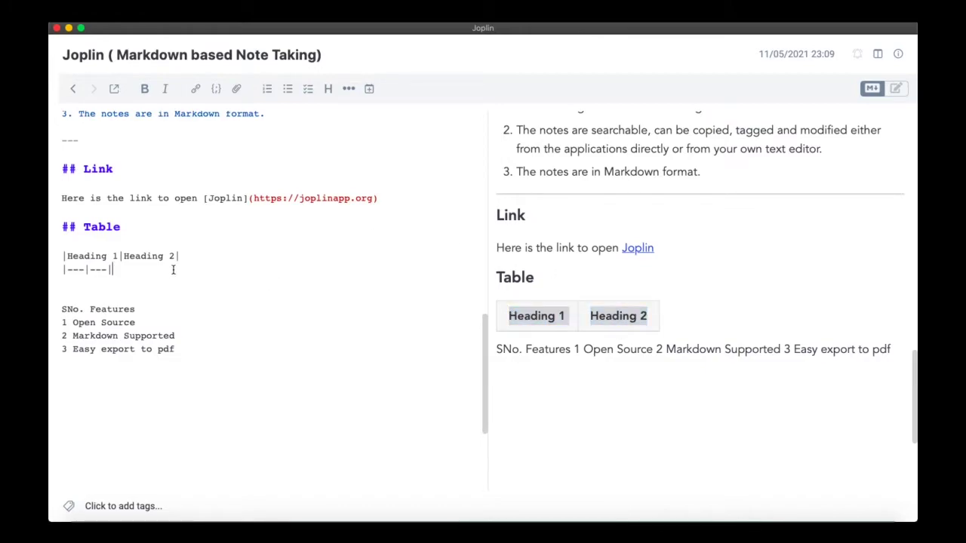
Add a first body row "|Row 1|Row 1|" below the sample table's separator row
key(Return)
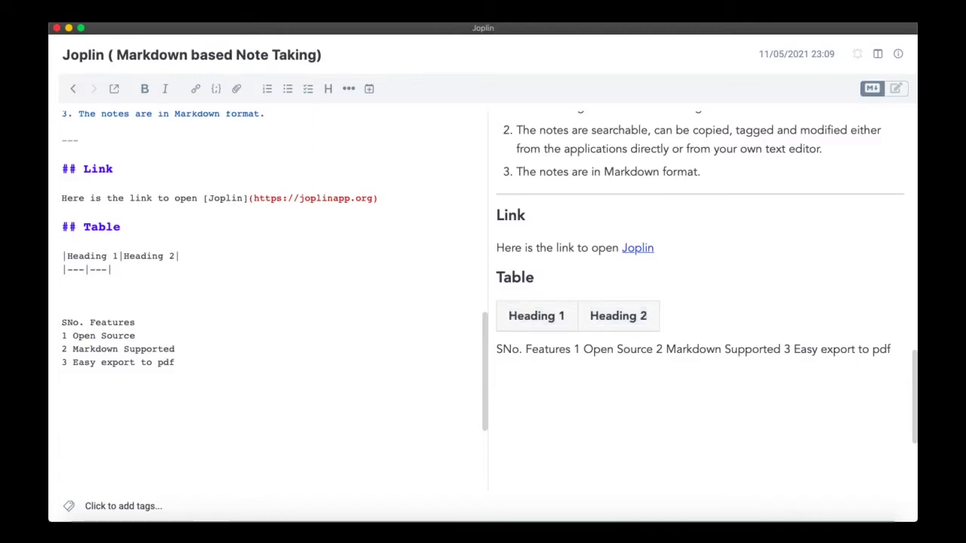
text(Ra||)
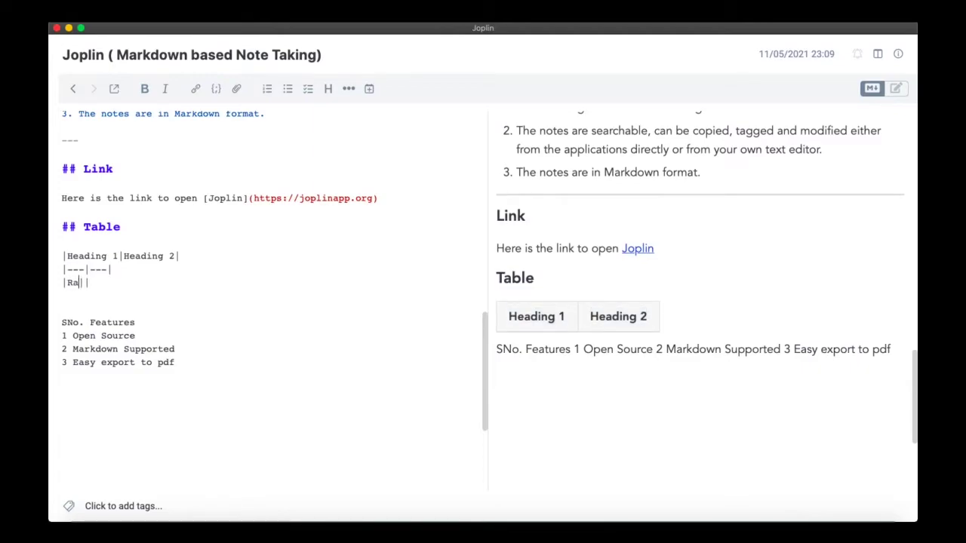
key(BackSpace)
text(ow 1)
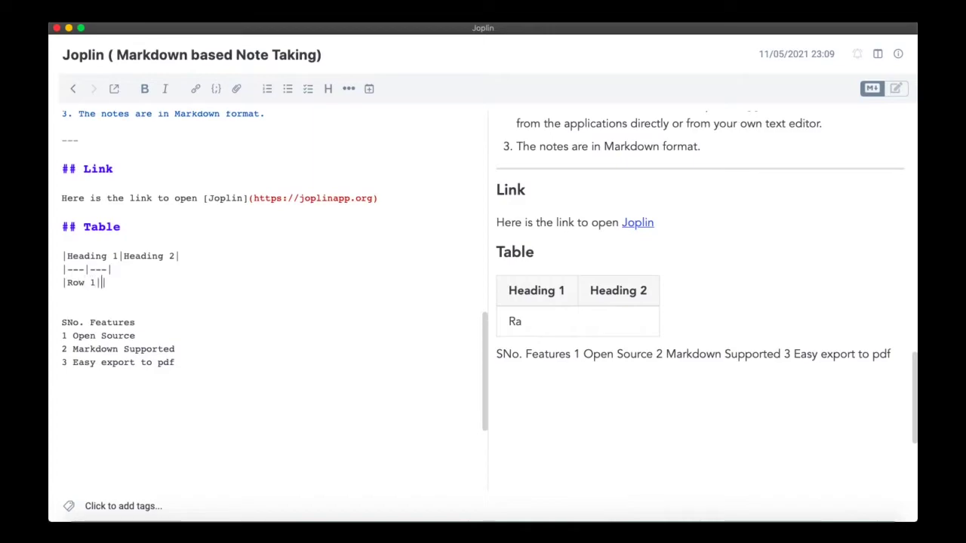
text(Row 1|)
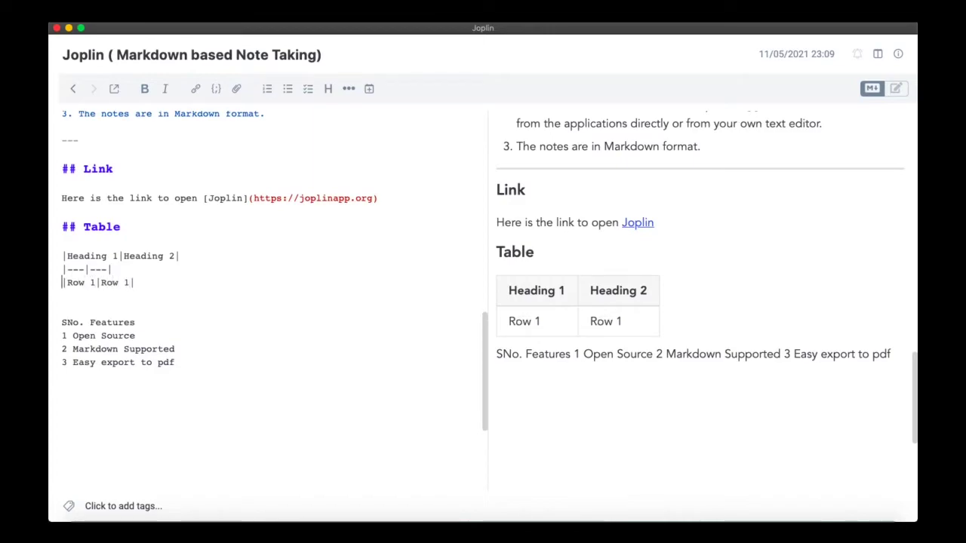
Duplicate the "|Row 1|Row 1|" line three times so the sample table has four body rows
key(shift+Down)
key(ctrl+c)
key(ctrl+v)
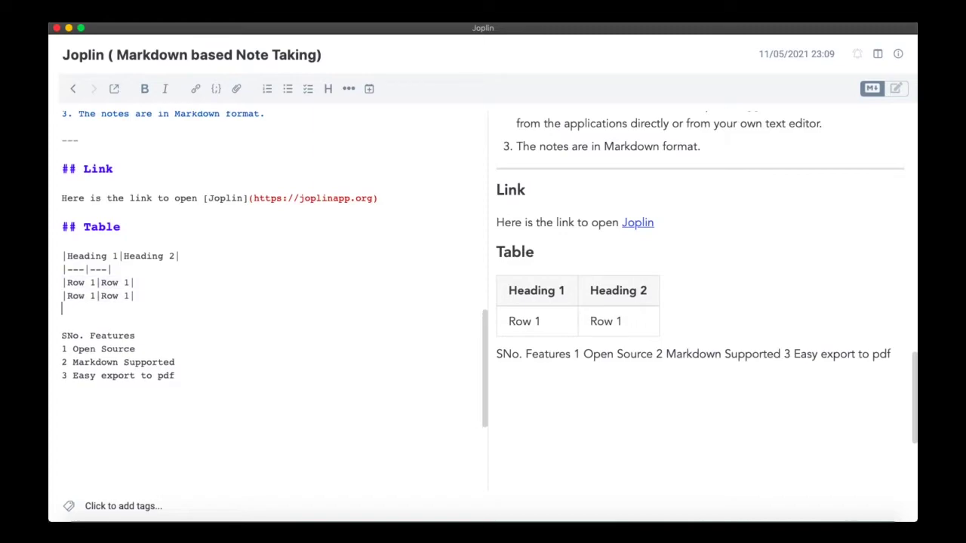
key(ctrl+v)
key(ctrl+v)
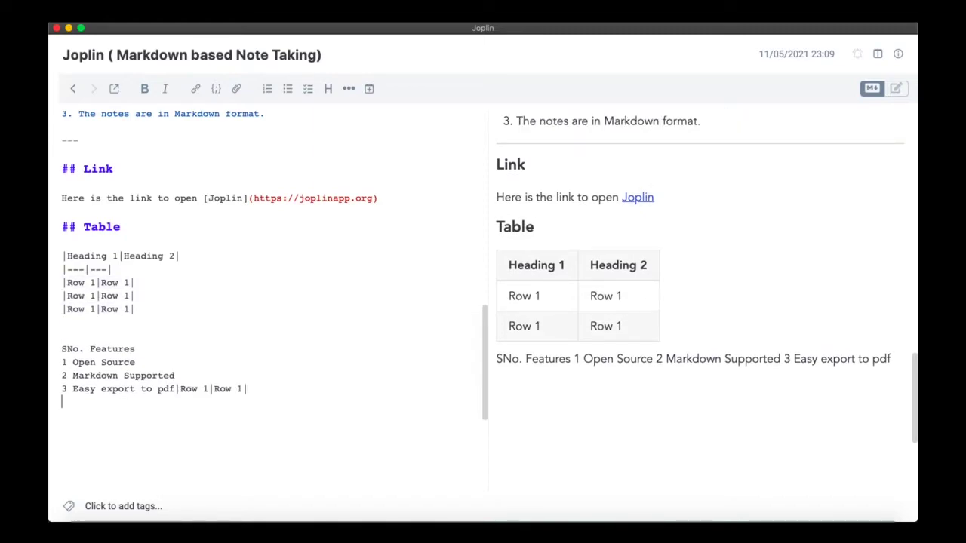
key(ctrl+z)
key(Up)
key(Up)
key(Up)
key(Up)
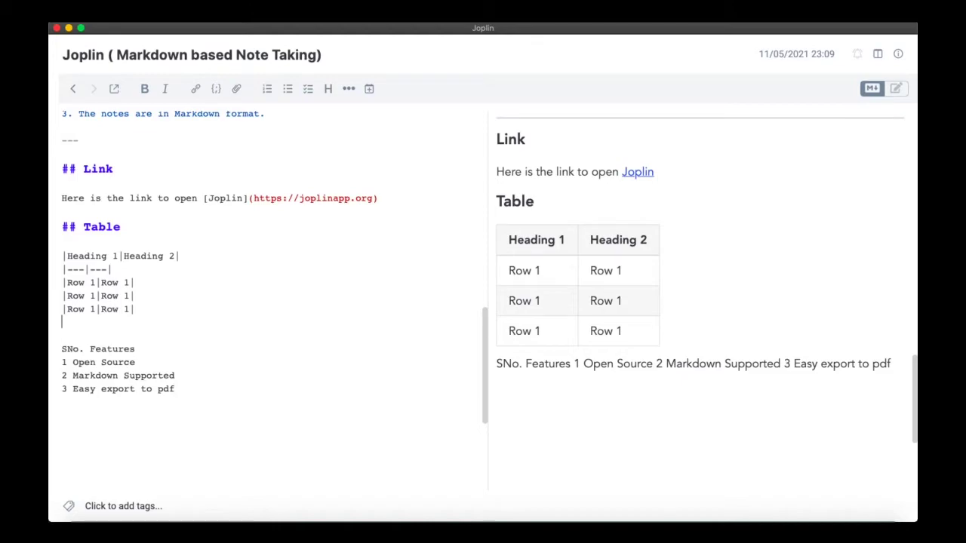
key(ctrl+v)
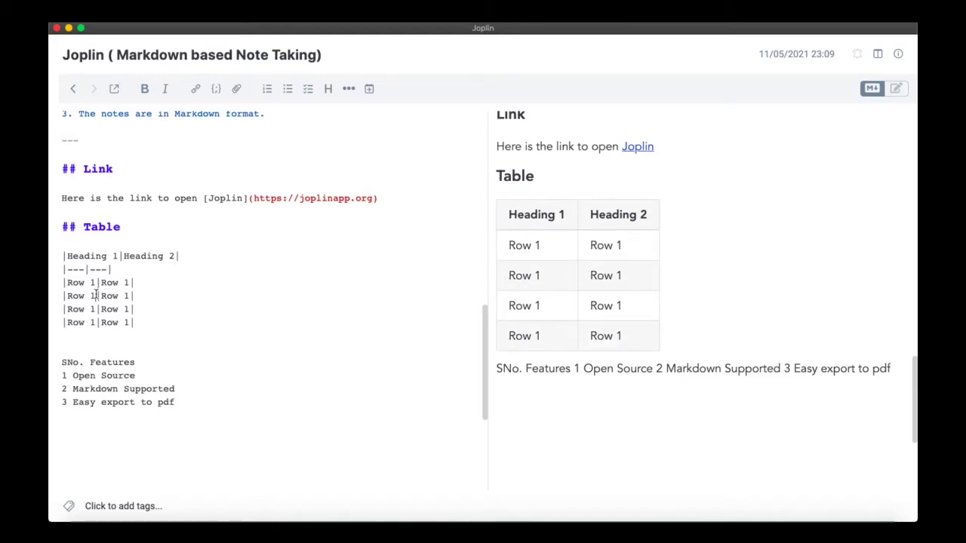
Renumber the three duplicated rows as Row 2, Row 3 and Row 4 in both columns
text(3)
key(Down)
text(2)
key(Down)
key(BackSpace)
text(4)
key(BackSpace)
key(BackSpace)
text(4)
key(Up)
key(Left)
key(Left)
key(Left)
key(Delete)
text(2)
key(BackSpace)
text(3)
key(Down)
key(BackSpace)
text(4)
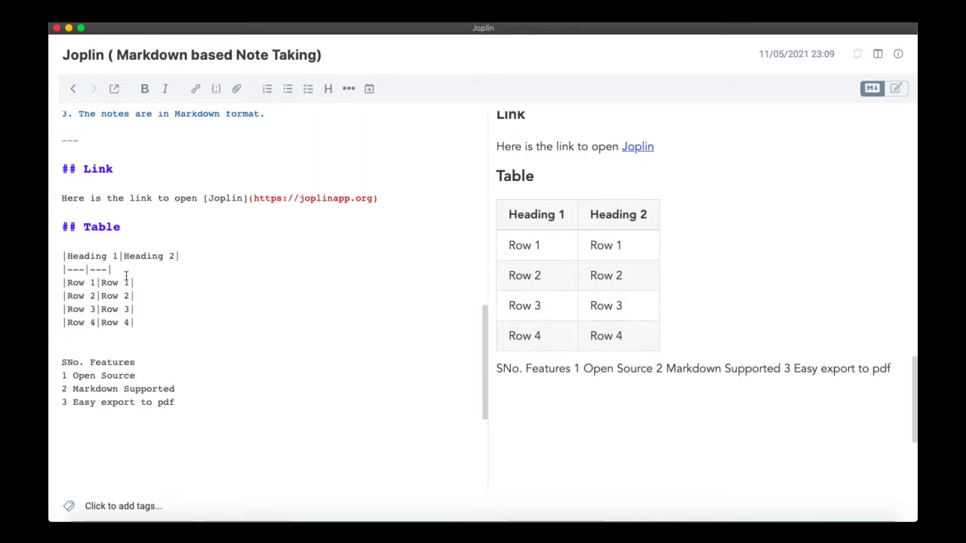
Add a third column to the sample table with the header "Heading 3" and a matching "---" separator
drag(571, 213, 659, 365)
click(622, 343)
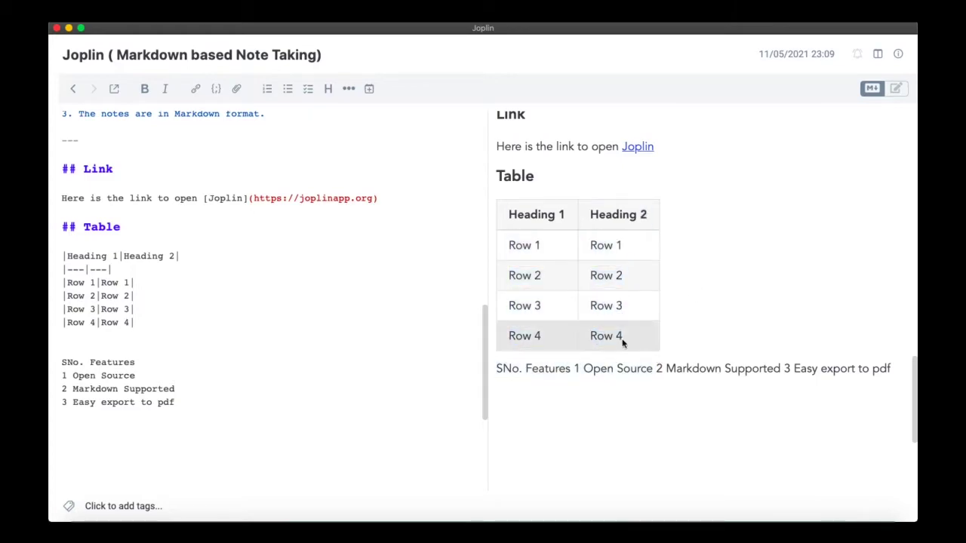
click(197, 256)
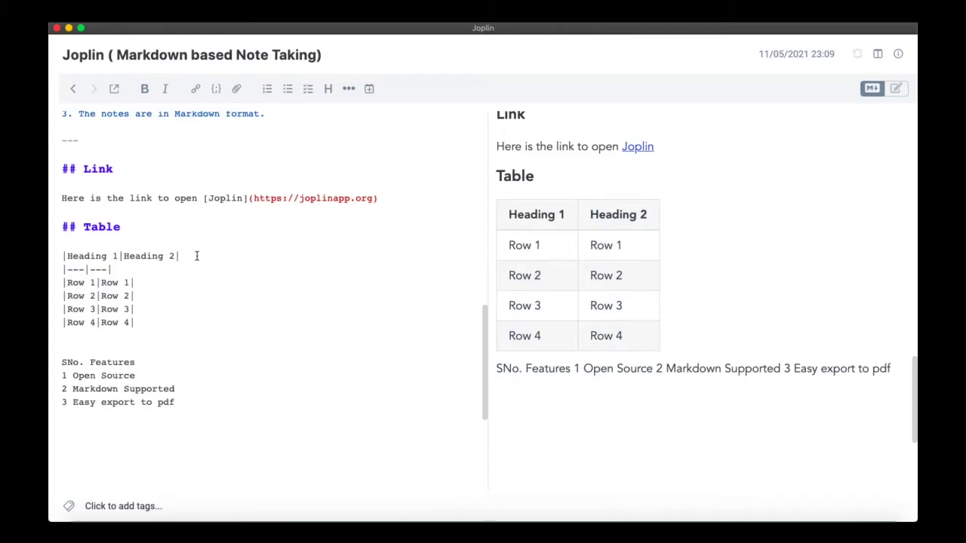
text(Heading 3|)
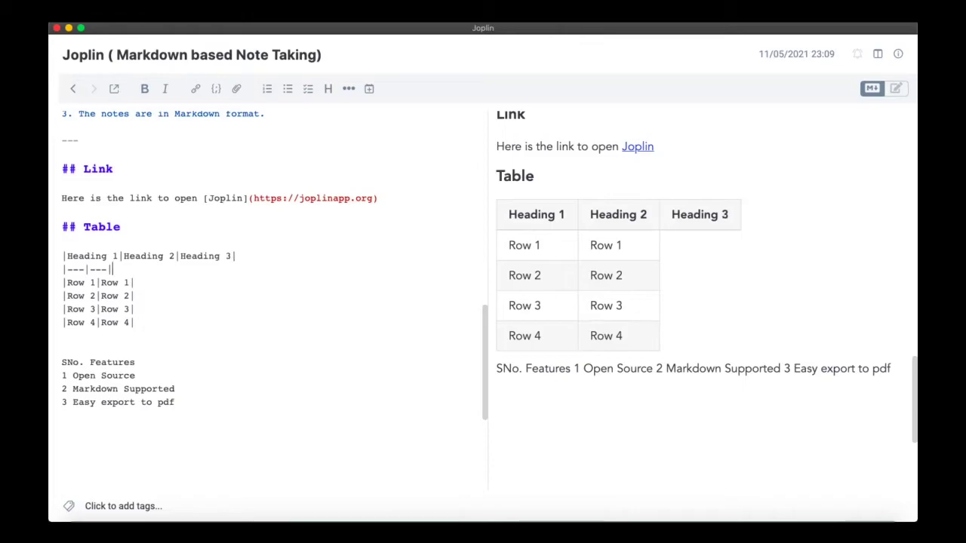
click(112, 269)
text(|---|)
Fill the third column of the four body rows with a, b, c and d, closing each cell with a pipe
click(135, 282)
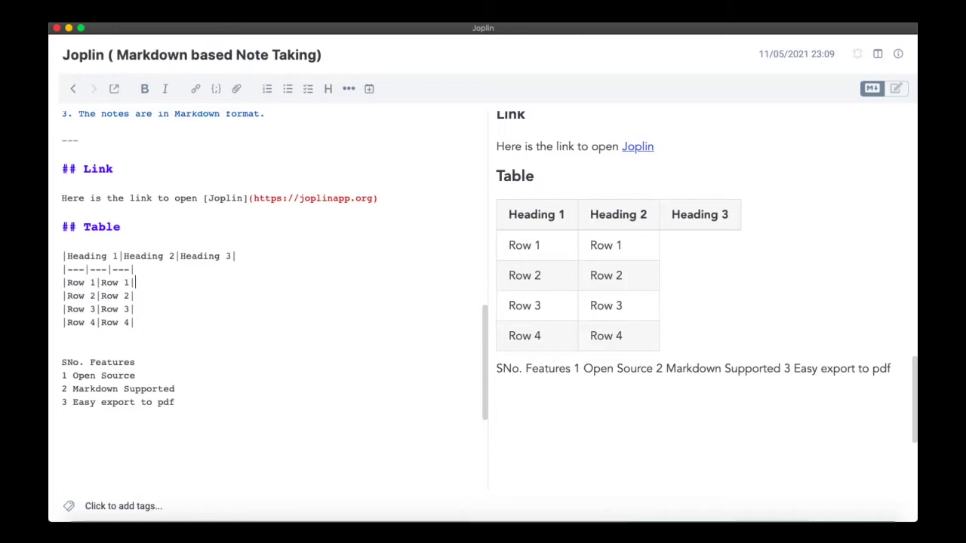
text(a|)
click(140, 296)
text(b)
click(141, 309)
text(c)
click(135, 322)
text(d)
click(140, 308)
text(|)
click(140, 308)
text(|)
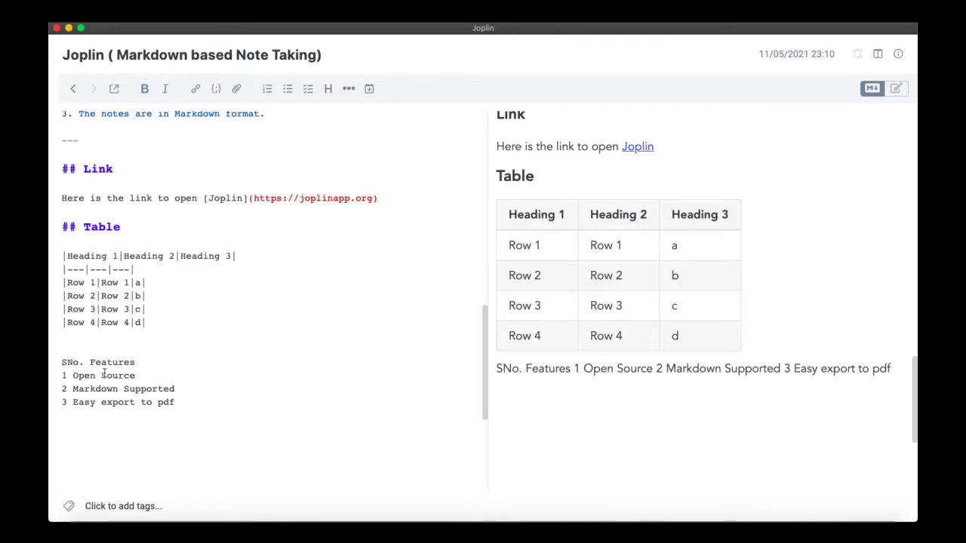
Turn the pasted "SNo. Features" line into a table header row by enclosing both column names in pipes
click(61, 362)
text(|)
click(89, 362)
text(|)
click(147, 362)
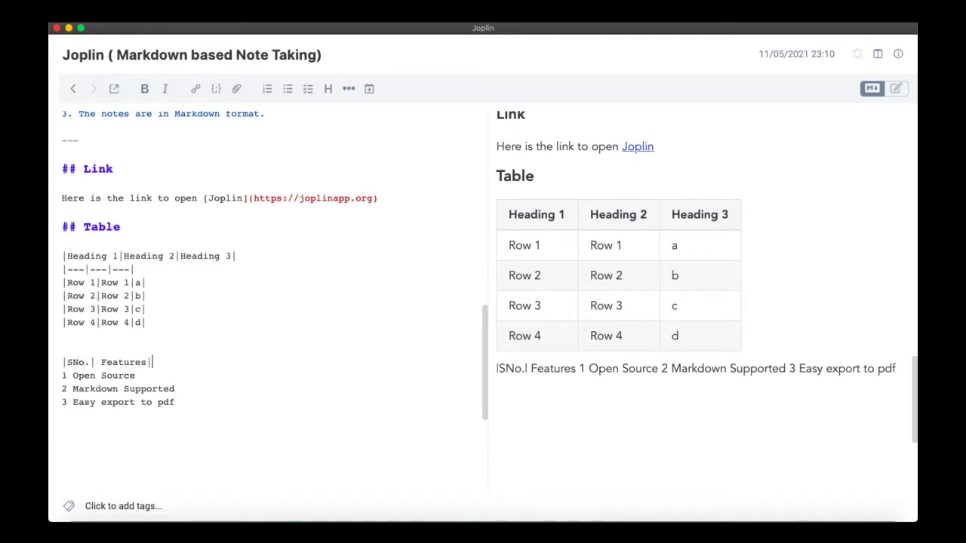
text(|)
Add the separator row "|---|---|" under the SNo. and Features header
key(Return)
text(||)
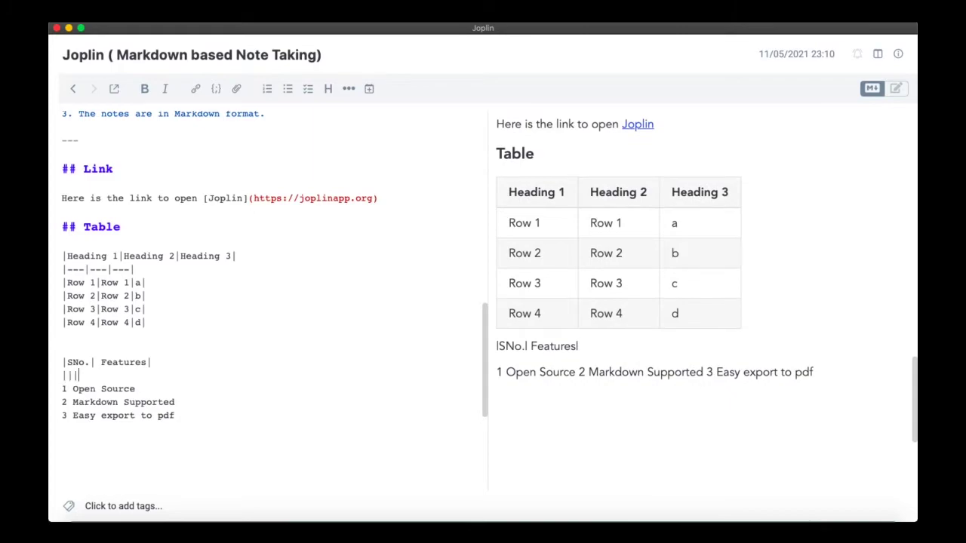
text(---)
text(---)
key(Return)
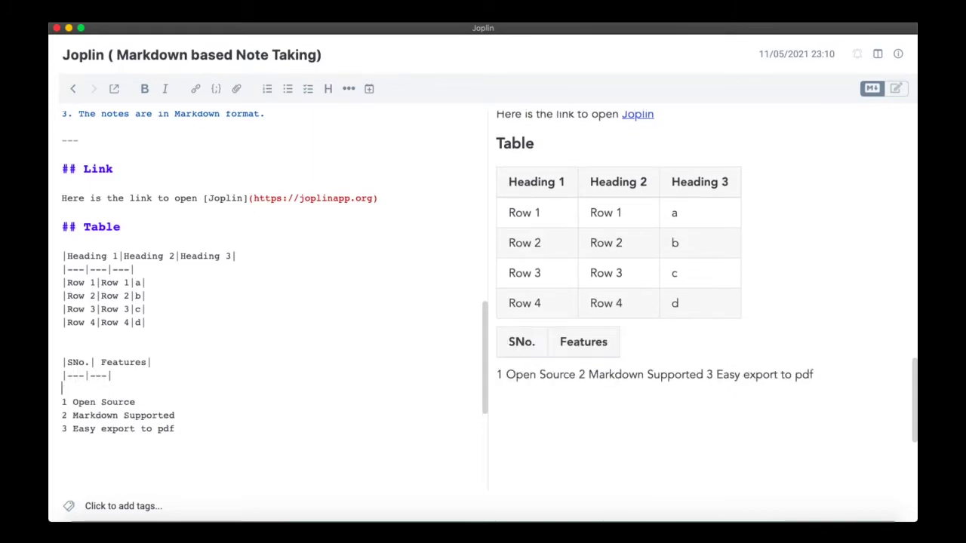
Convert the "1 Open Source" and "2 Markdown Supported" lines into table rows directly below the separator using pipes
key(Delete)
text(|1)
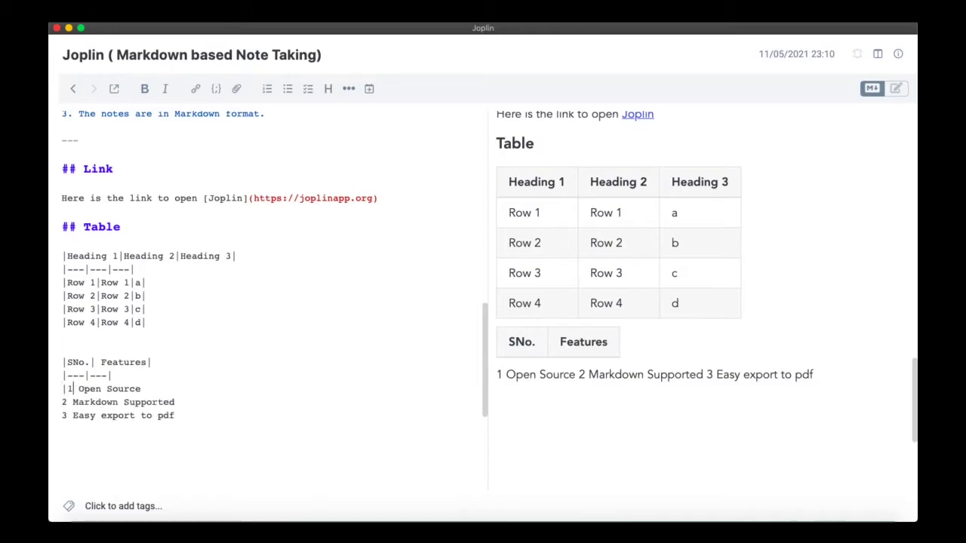
text( |)
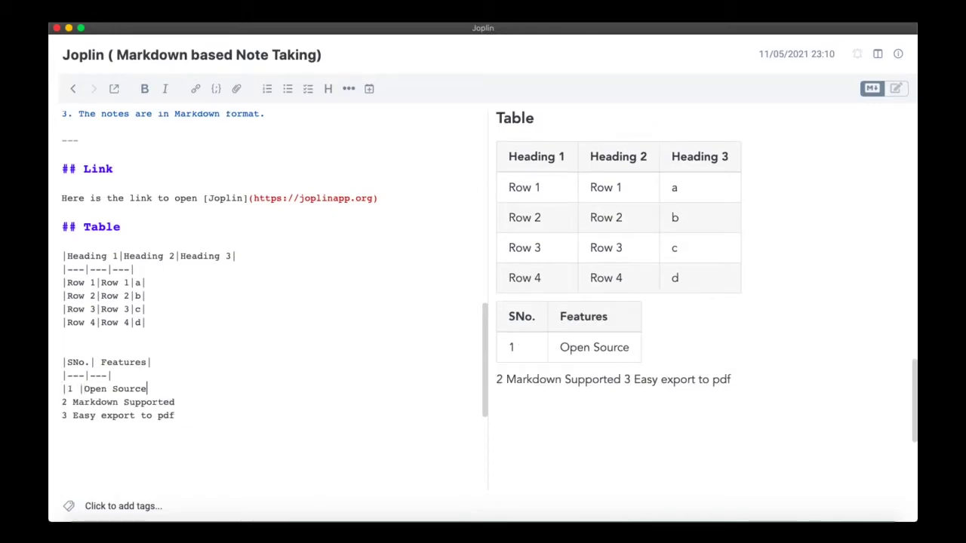
click(62, 401)
text(|)
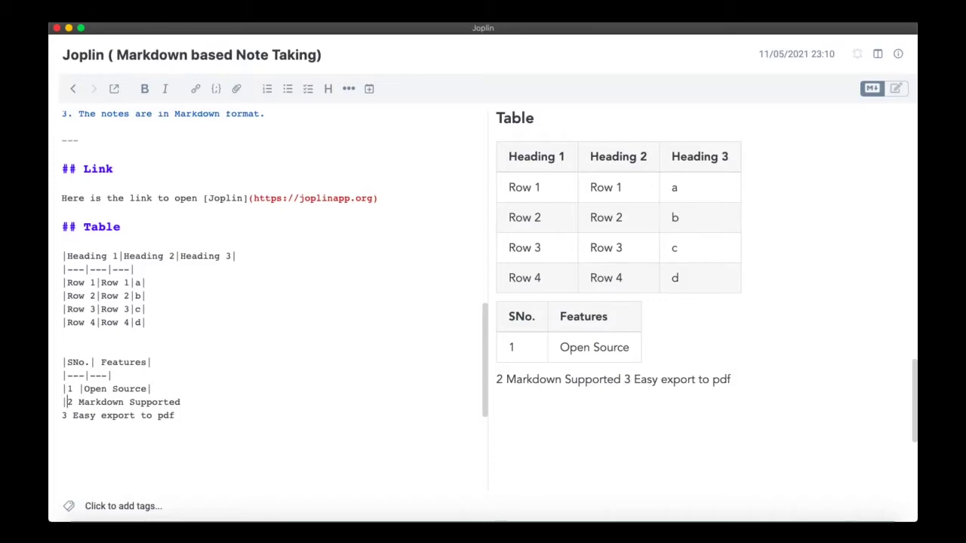
click(73, 401)
text(|2)
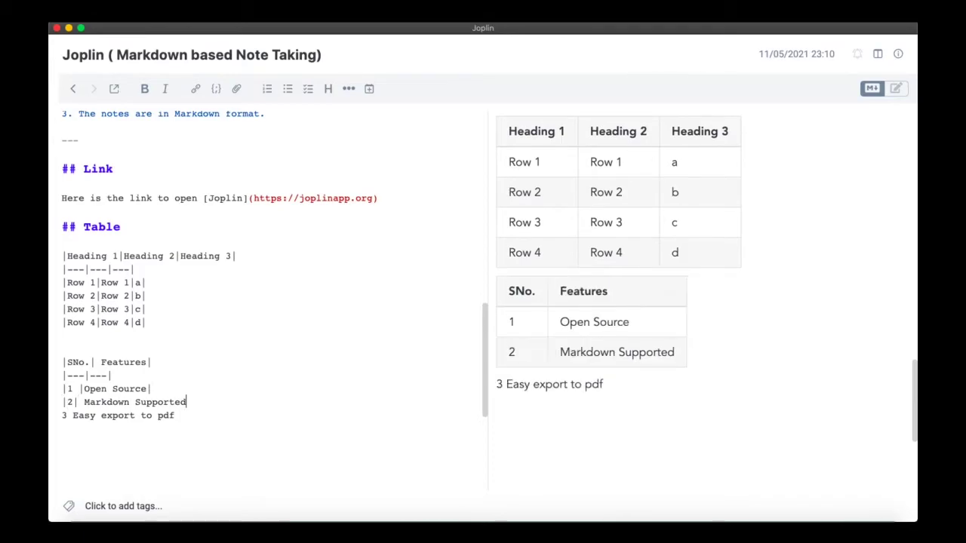
text(|)
Convert the "3 Easy export to pdf" line into the last table row with pipes around both cells
click(175, 415)
text(|)
click(78, 415)
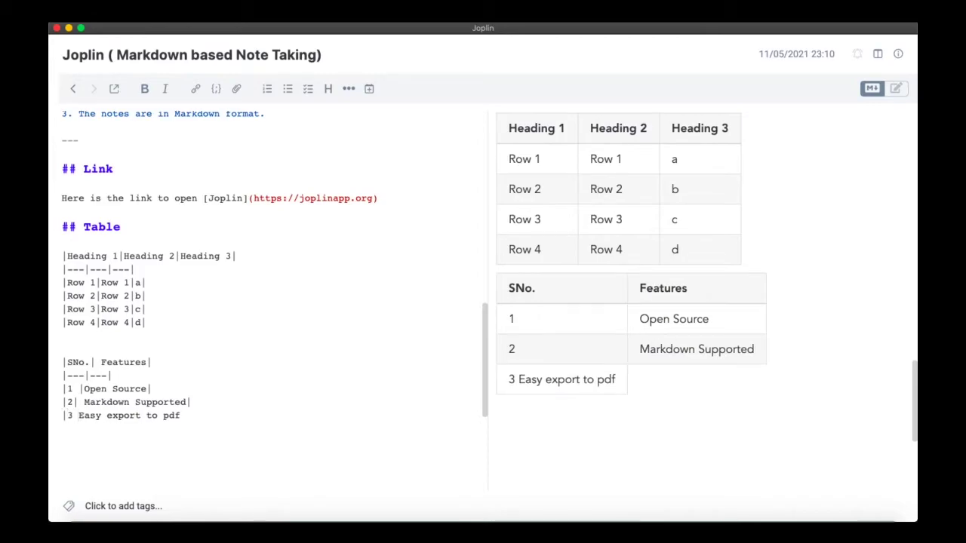
text(|)
click(187, 415)
text(|)
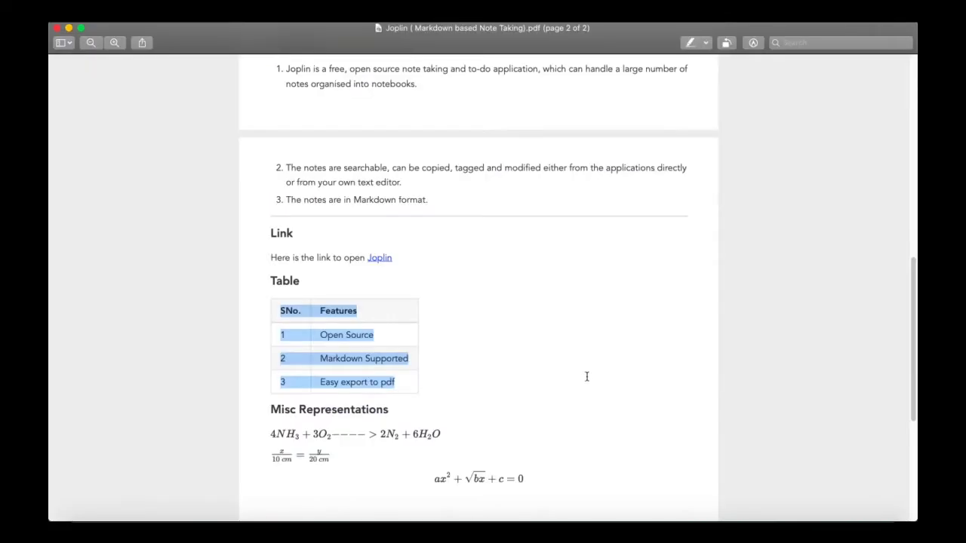
Compare the table in the sample PDF with the Features table in the Joplin note
click(398, 401)
drag(239, 288, 308, 356)
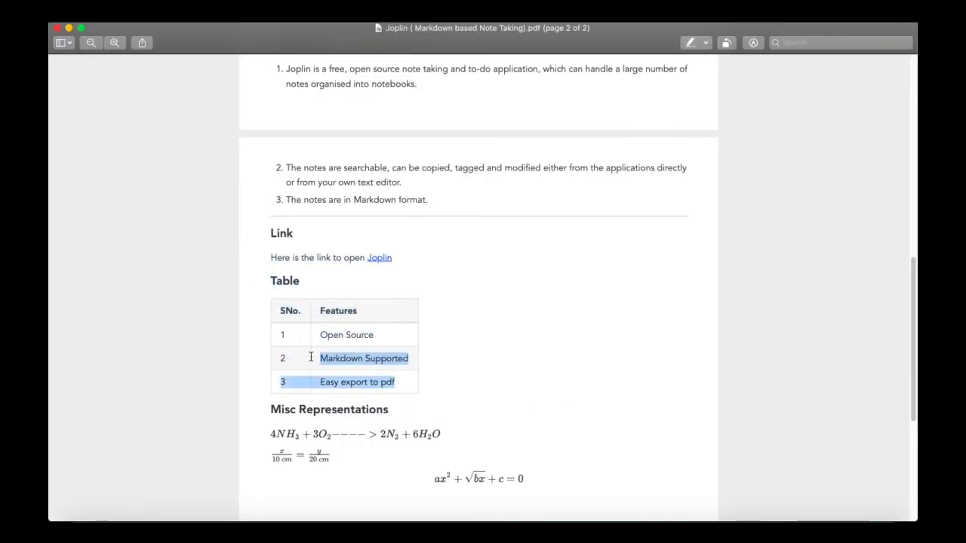
click(345, 384)
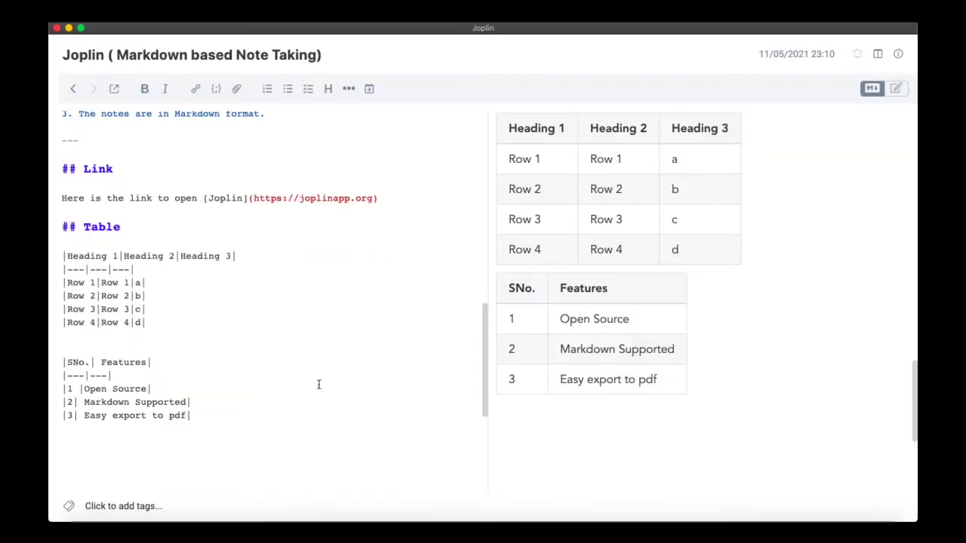
scroll(271, 381, up, 2)
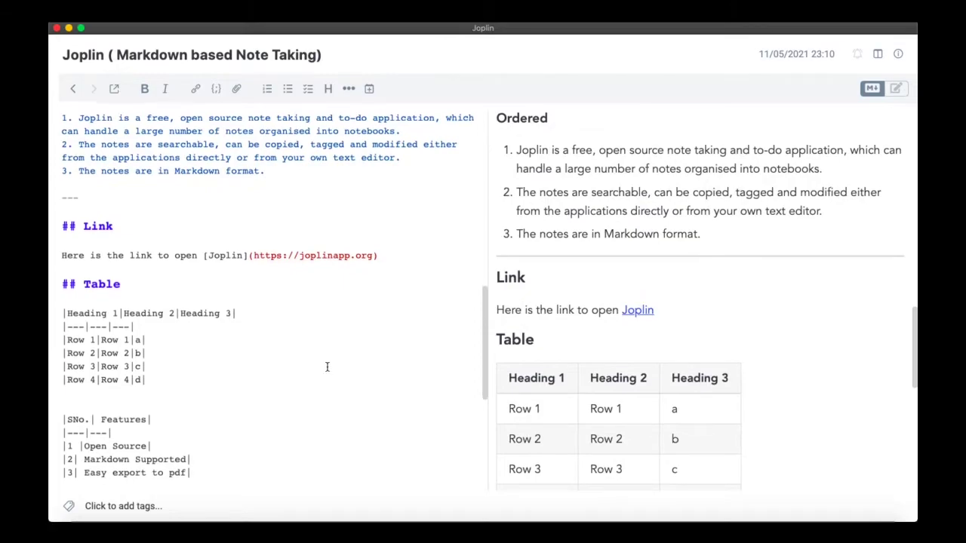
Add blank lines below the Features table in the note
scroll(327, 367, down, 3)
click(206, 392)
key(Return)
key(Return)
key(Return)
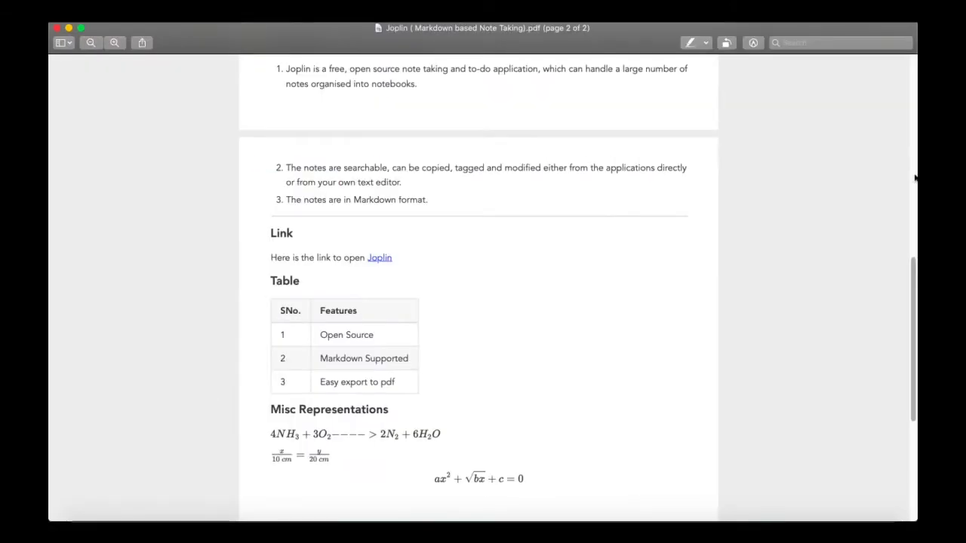
Examine the chemical equation, the fraction equation and the centred square-root formula under Misc Representations in the sample PDF
scroll(915, 177, down, 2)
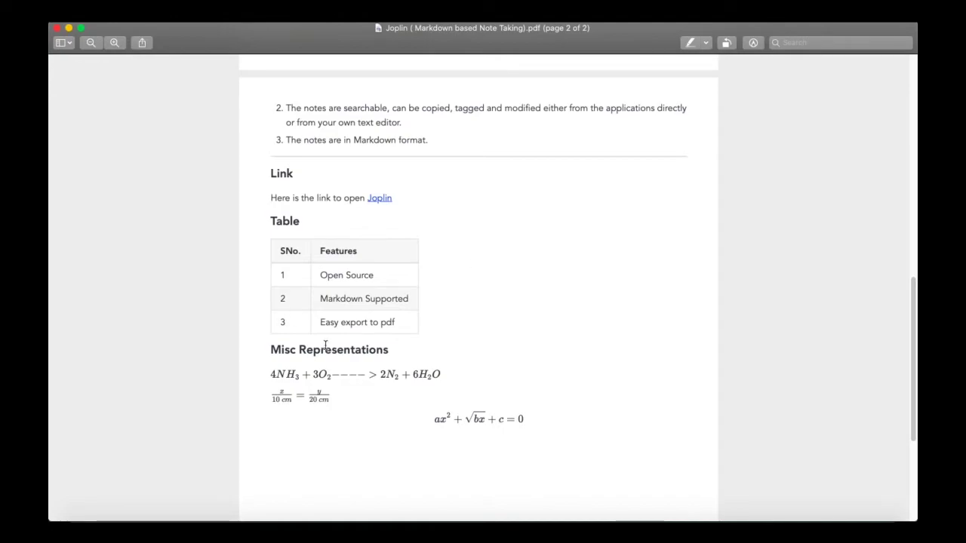
drag(294, 376, 311, 388)
click(323, 413)
drag(272, 395, 349, 396)
click(446, 409)
triple_click(424, 422)
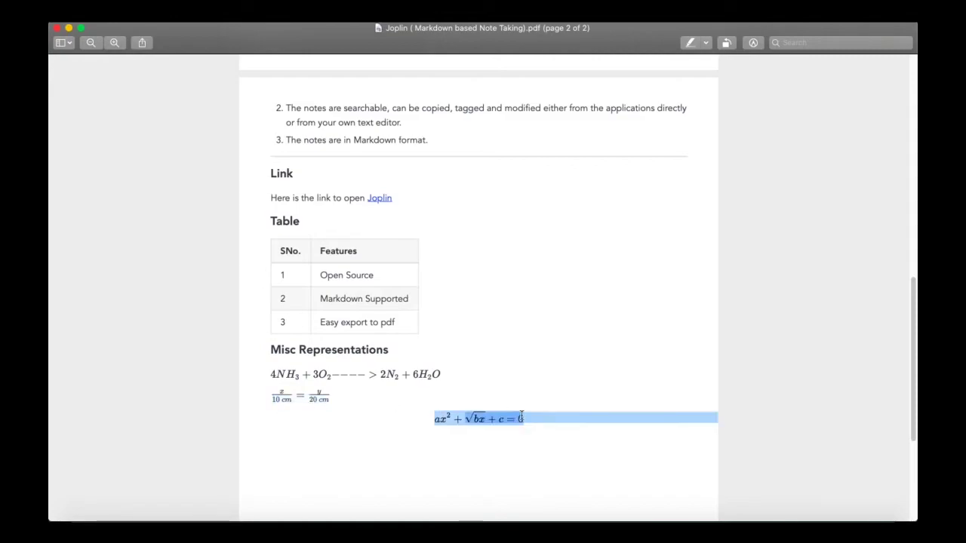
click(258, 430)
Copy the chemical equation from the sample PDF into the Joplin note below the Features table and compare both versions
drag(268, 374, 463, 381)
key(super+c)
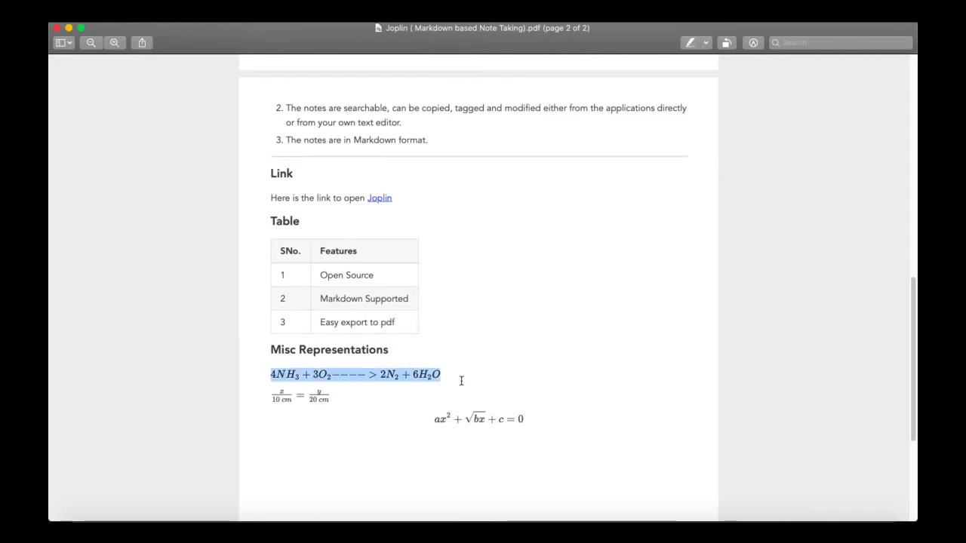
key(super+Tab)
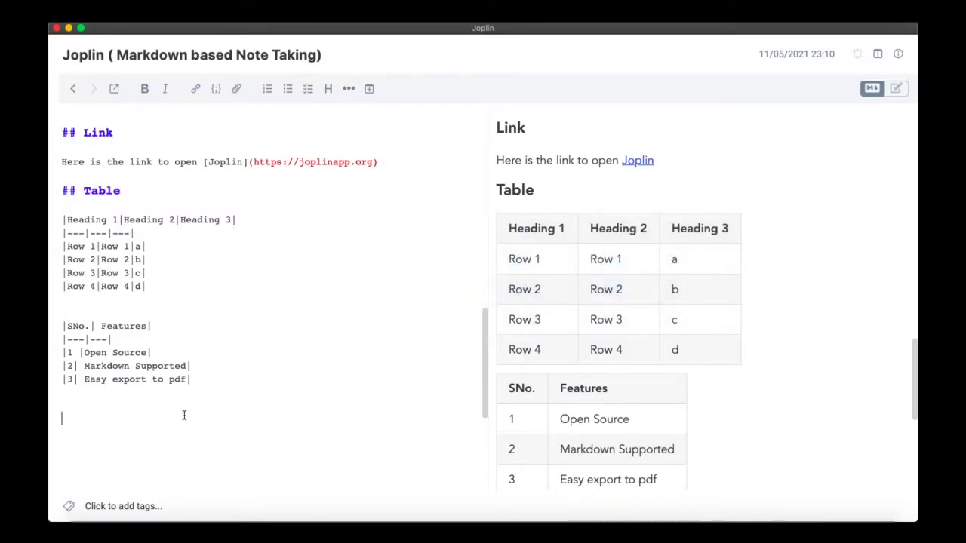
key(super+v)
scroll(675, 419, down, 3)
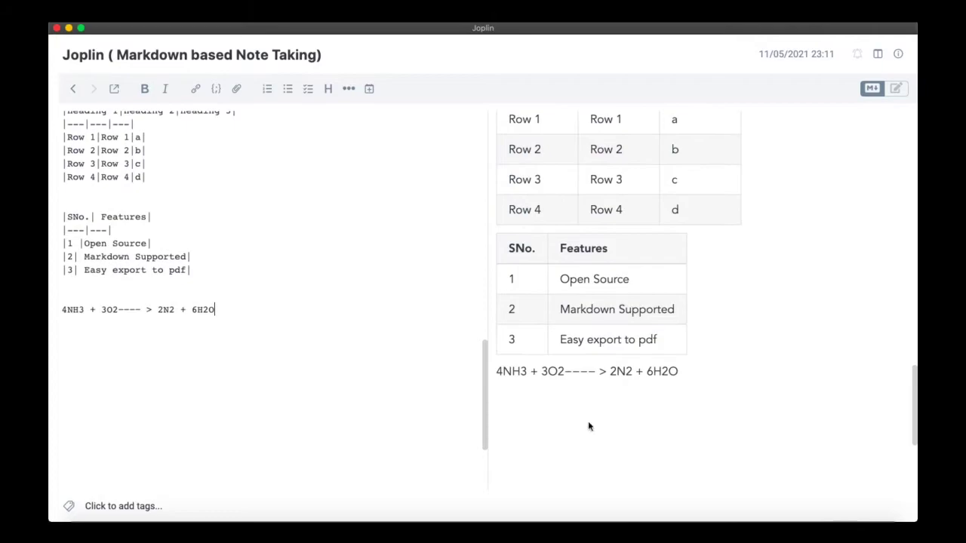
drag(676, 372, 513, 395)
key(super+Tab)
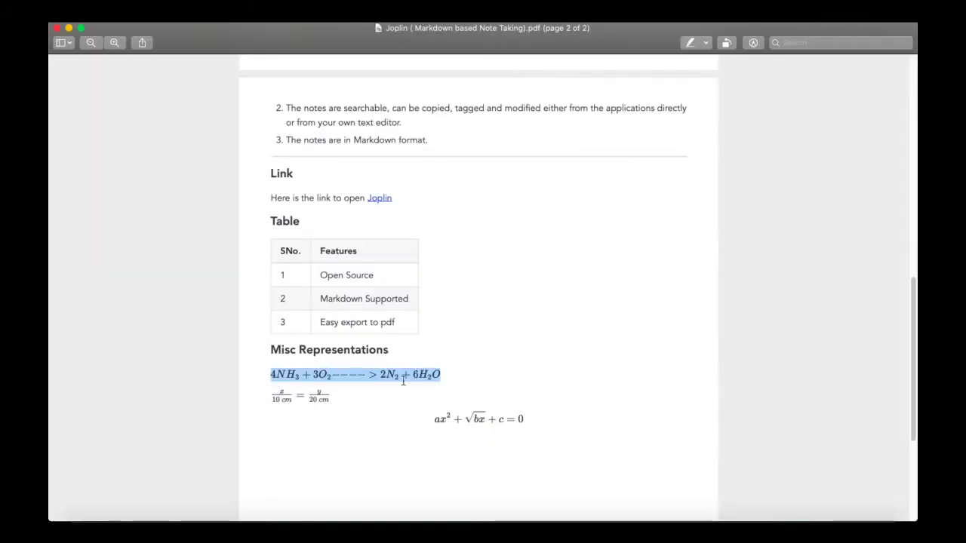
click(403, 381)
key(super+Tab)
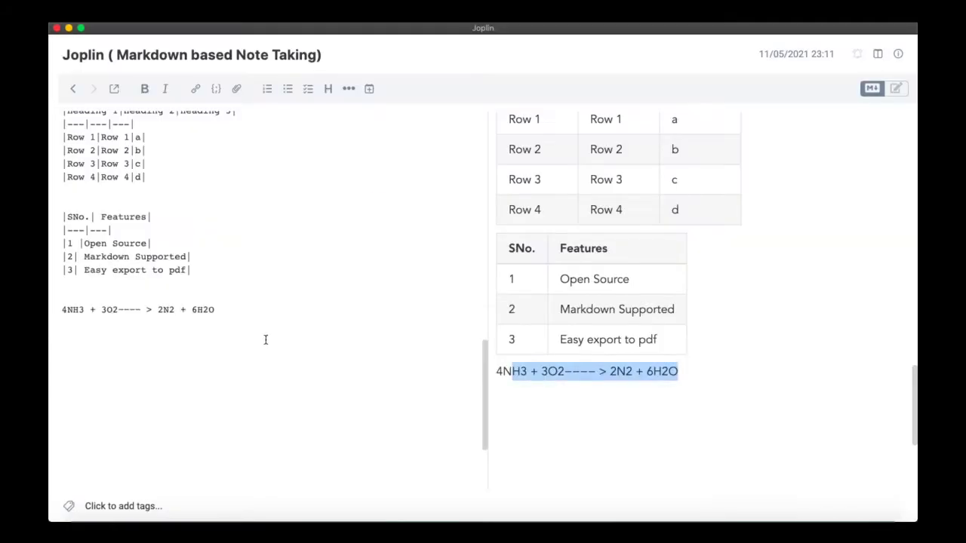
scroll(266, 340, up, 5)
Copy the "Misc Representations" heading text from the sample PDF and return to the Joplin note
key(super+Tab)
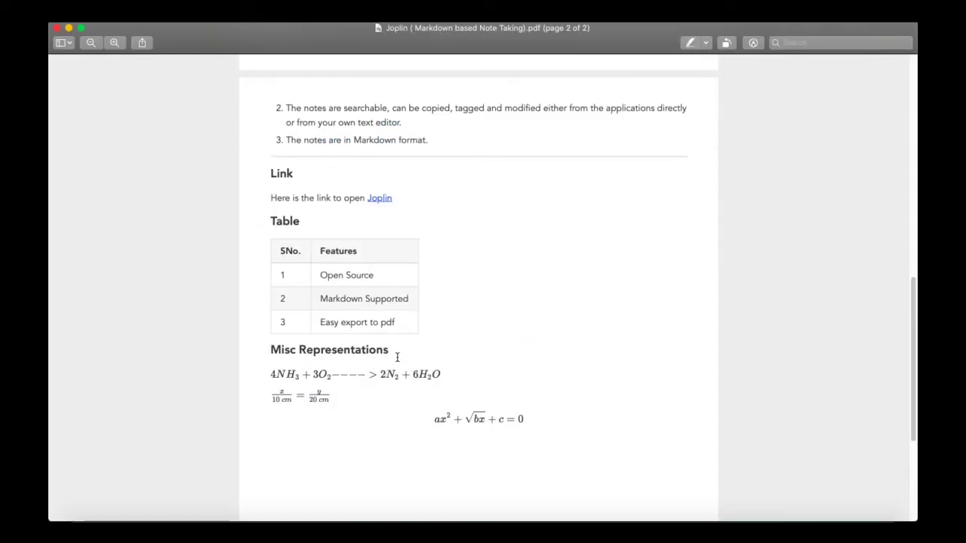
drag(397, 357, 269, 339)
key(super+c)
key(super+Tab)
Insert the level-two heading "## Misc Representations" between the Features table and the chemical equation
scroll(189, 373, down, 8)
scroll(141, 394, up, 3)
key(Down)
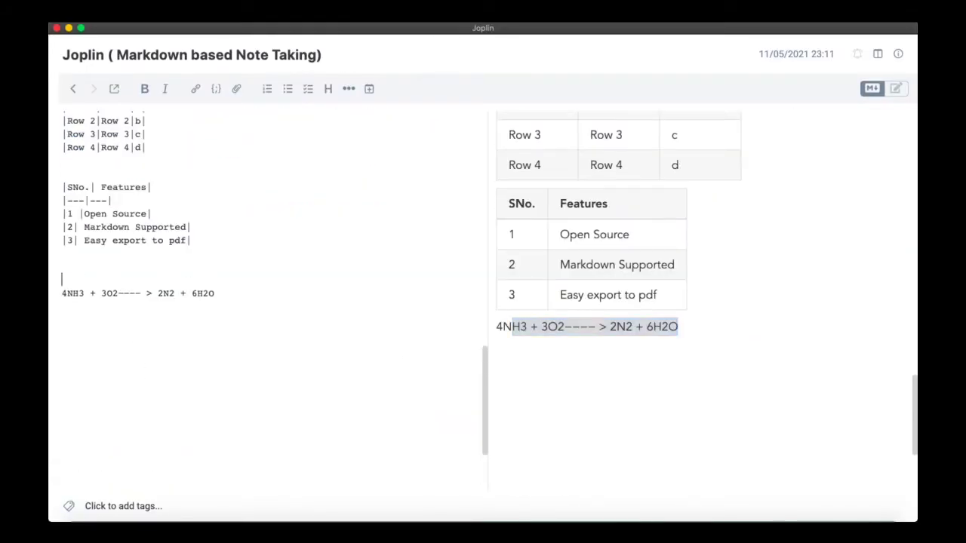
text(\)
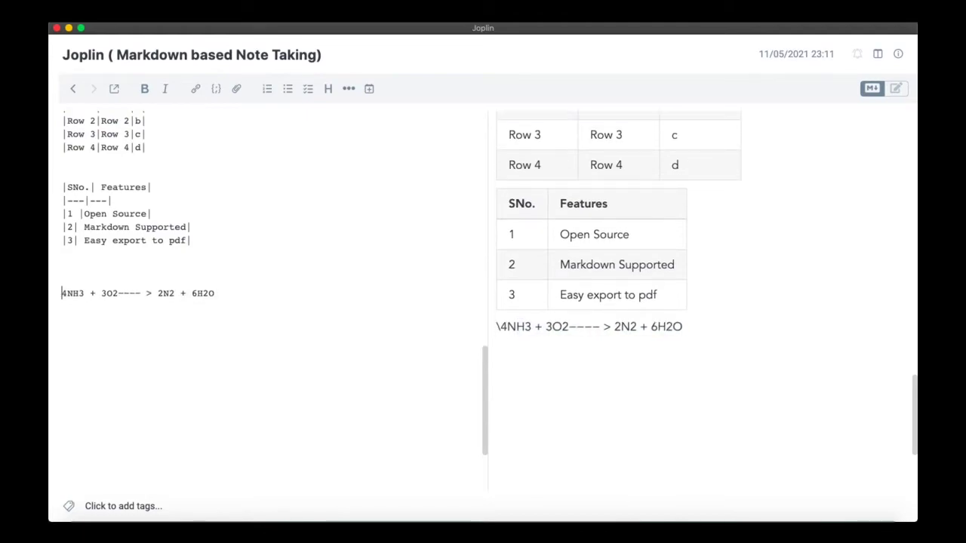
key(Return)
key(Return)
key(Up)
key(Up)
key(Return)
key(super+v)
key(super+Left)
text(##)
key(super+Right)
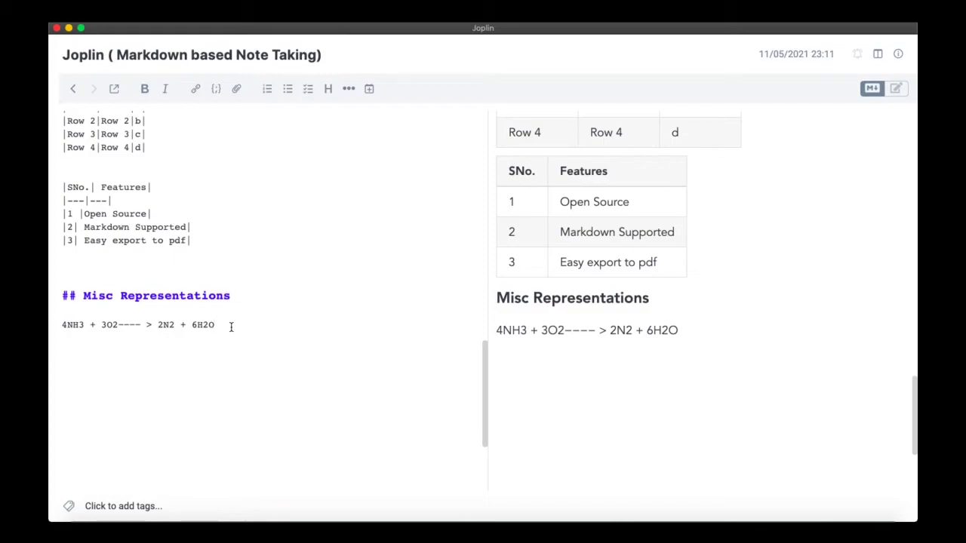
Wrap the chemical equation in single dollar signs to make it inline math, and check its rendering
key(super+Left)
text($)
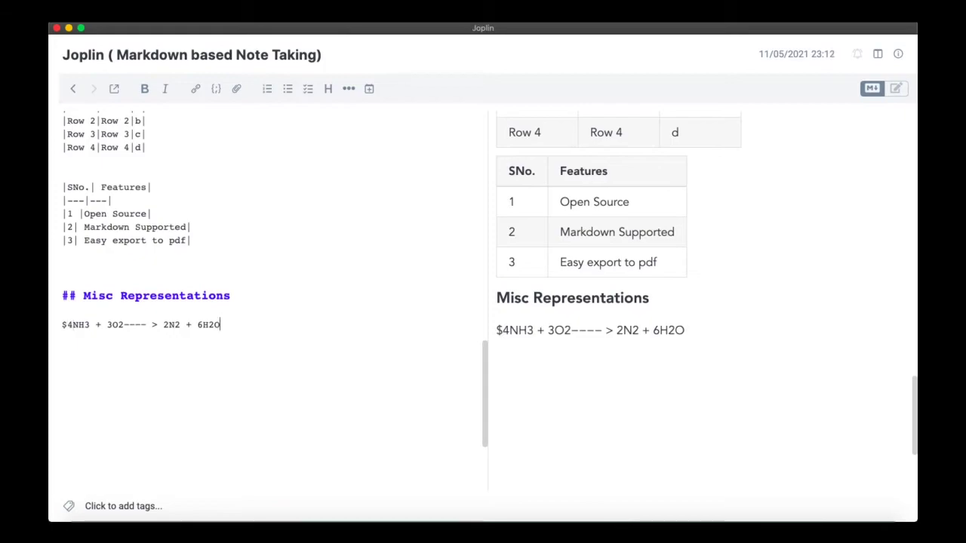
text($)
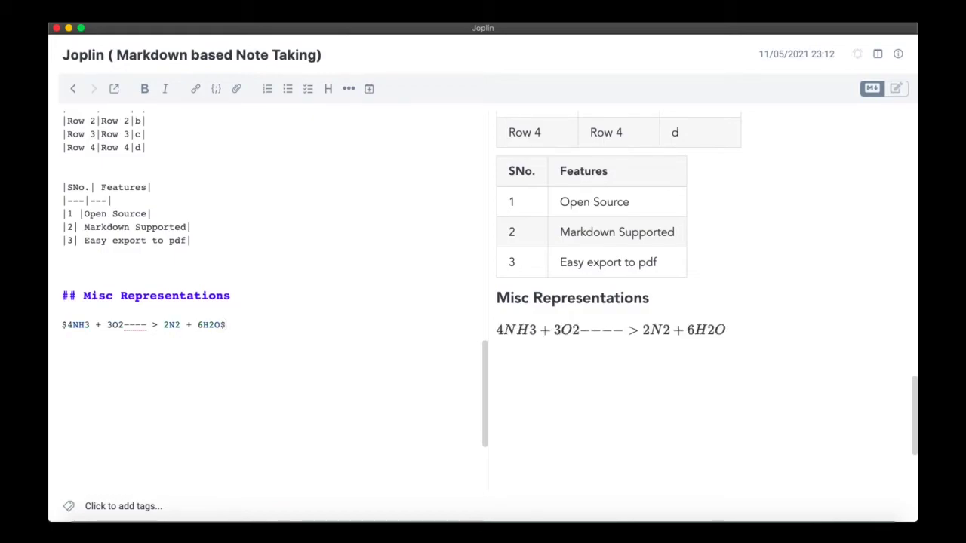
drag(770, 330, 491, 329)
click(566, 368)
double_click(530, 332)
click(576, 332)
Make the numbers in NH_3 and O_2 subscripts by inserting underscores before them
click(89, 325)
text(_)
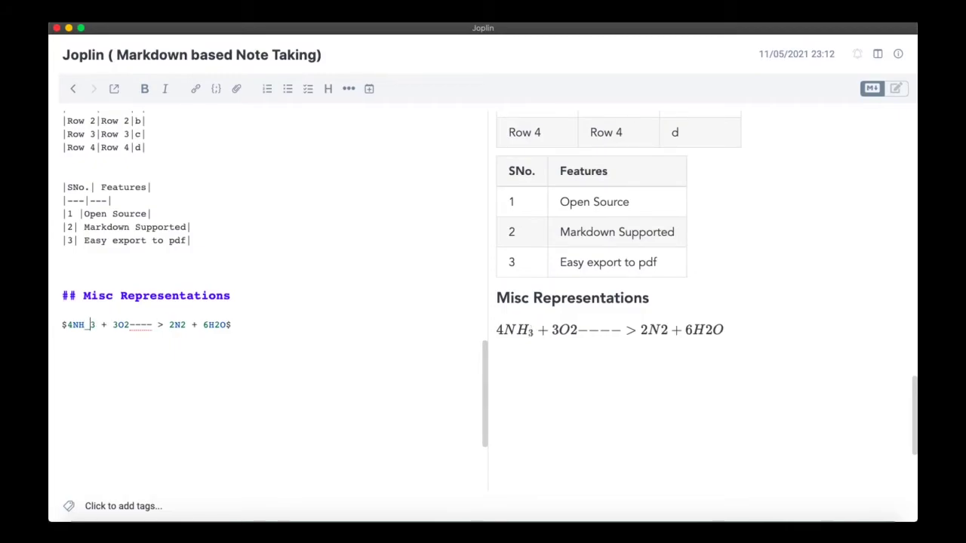
key(Right)
key(Right)
key(Right)
key(Right)
key(Right)
text(_)
Make the numbers in N_2 and H_2O subscripts with underscores, and compare the equation with the sample PDF
key(Right)
key(Right)
key(Right)
key(Right)
key(Right)
key(Right)
key(Right)
key(Right)
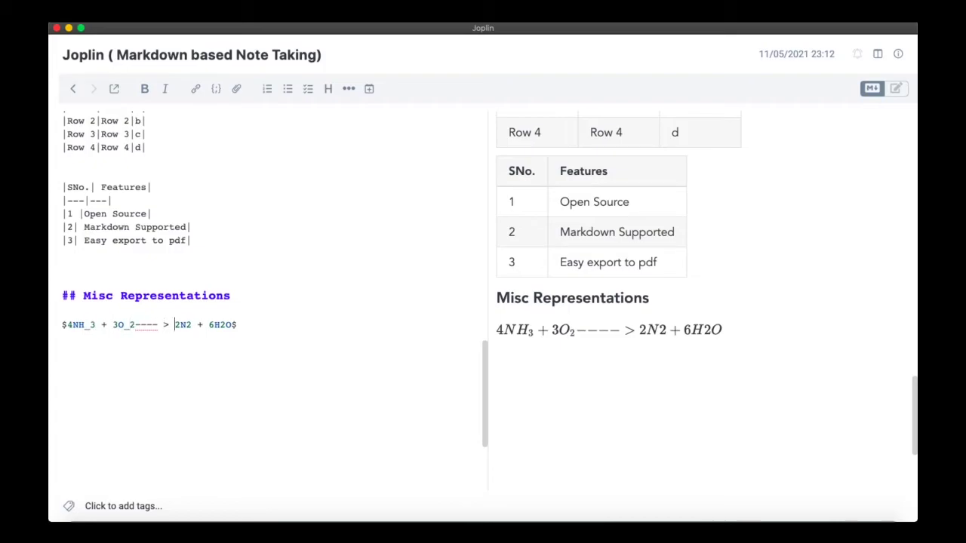
text(_)
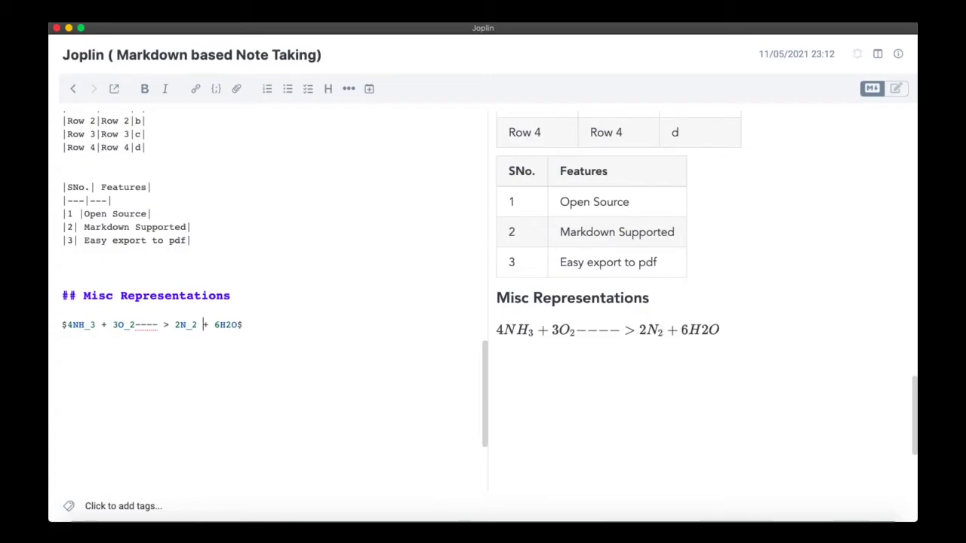
text(_)
drag(732, 295, 556, 379)
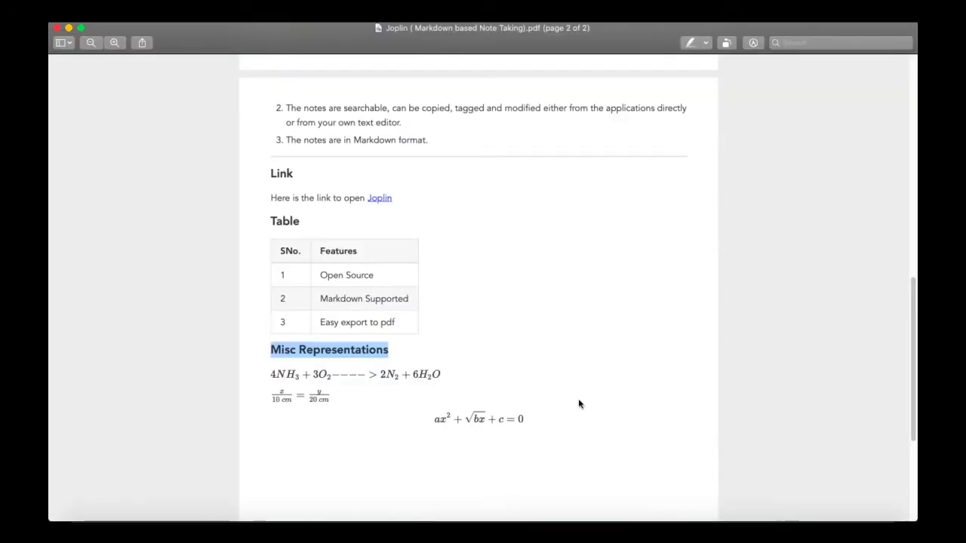
click(418, 410)
drag(270, 374, 301, 396)
click(386, 433)
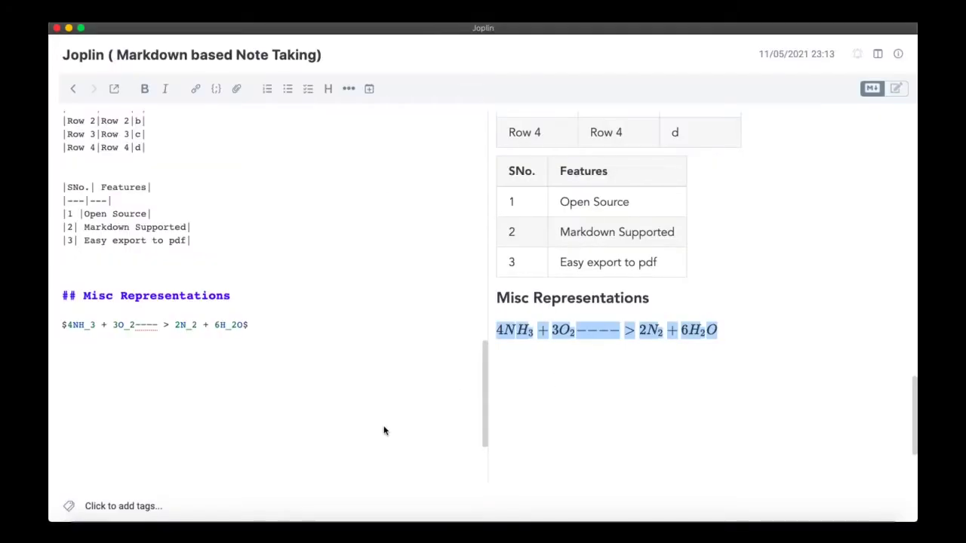
Add a new math line containing "A/B" between dollar signs below the chemical equation
click(260, 335)
key(Return)
key(Return)
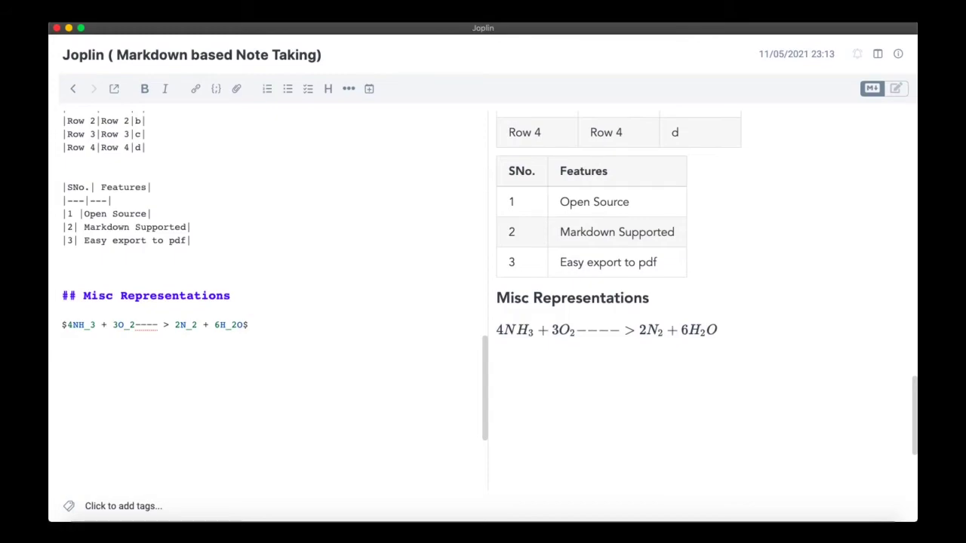
text($$)
click(67, 351)
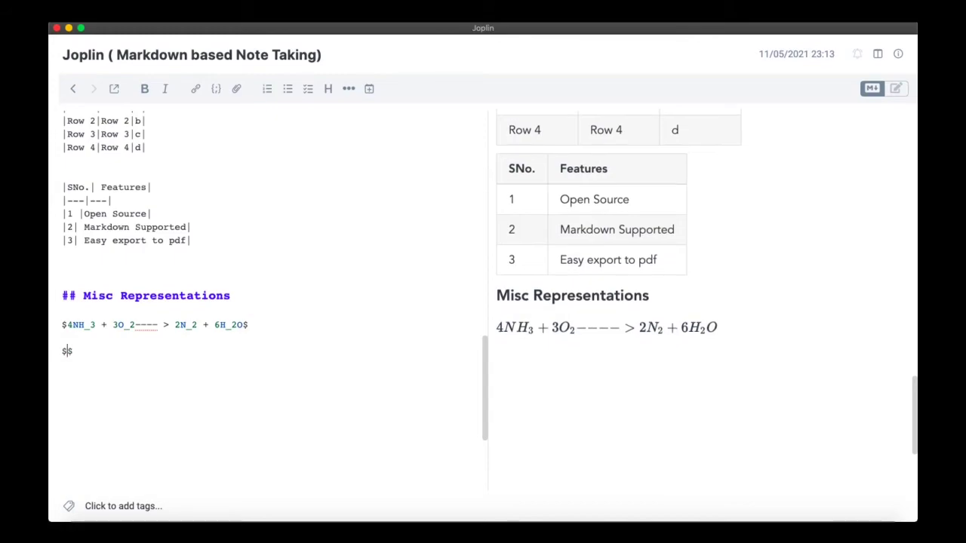
text(A/B)
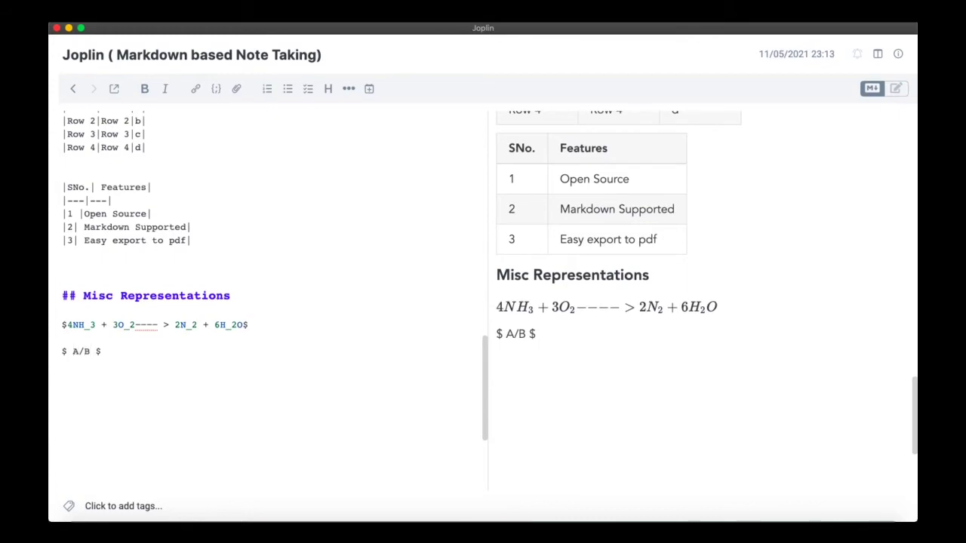
Rewrite A/B as the fraction expression "\frac{A}{B}"
text( frac)
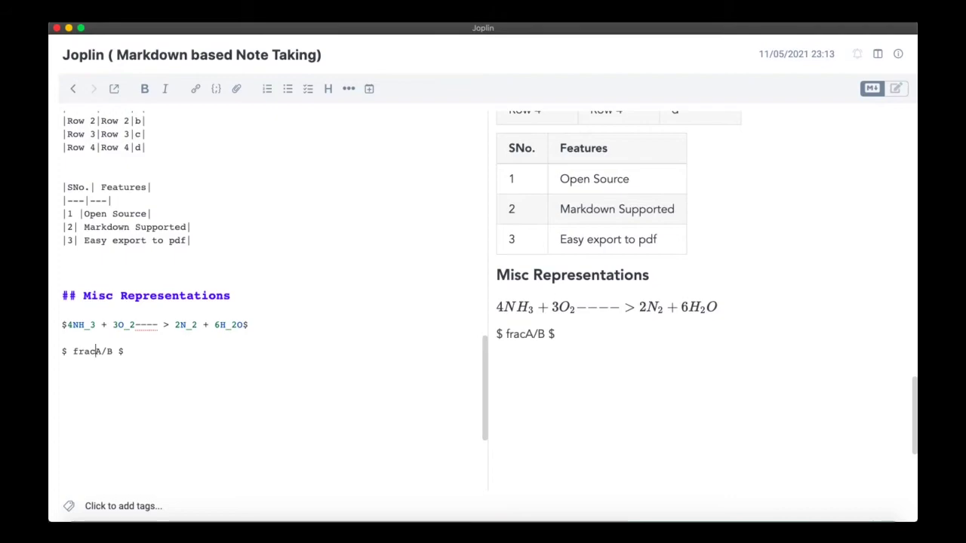
text({)
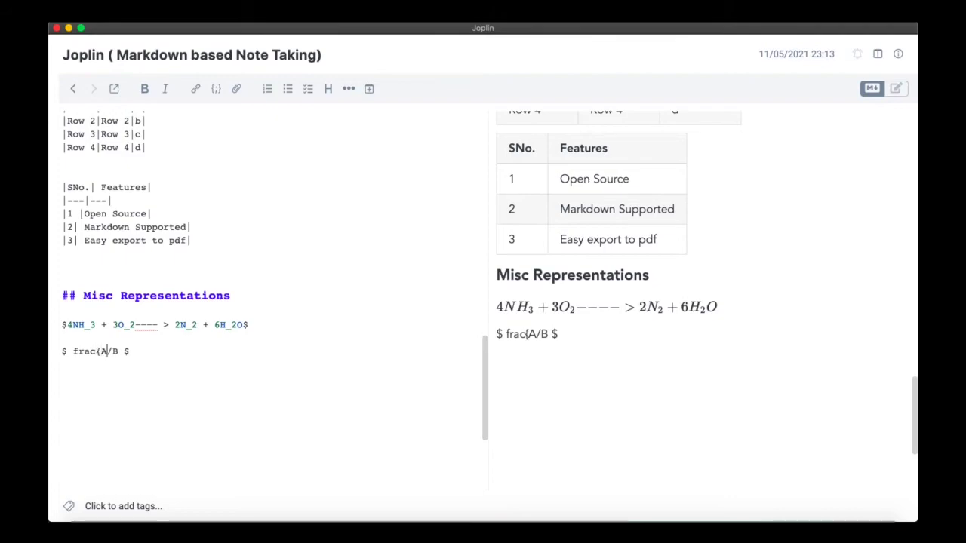
click(108, 352)
text(})
key(Delete)
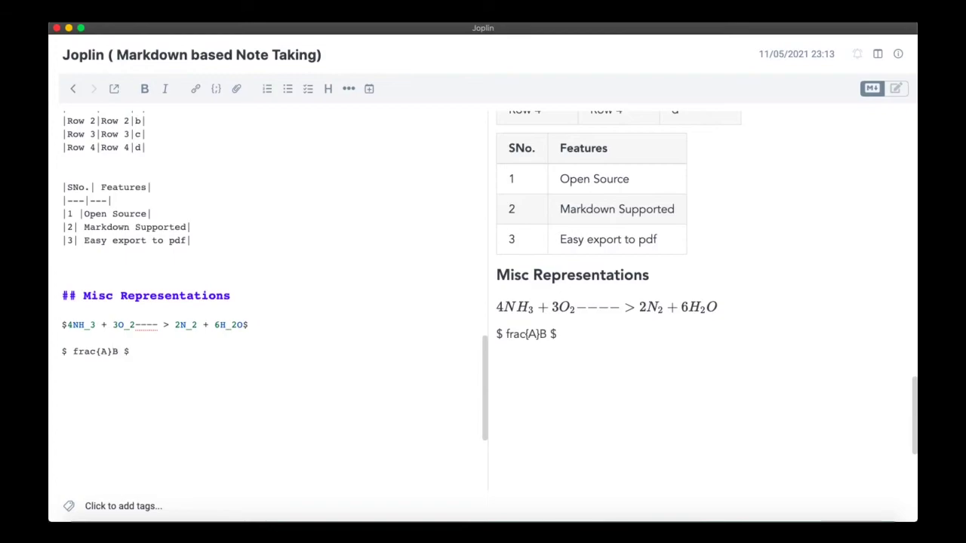
text({)
key(Right)
text(})
text(\)
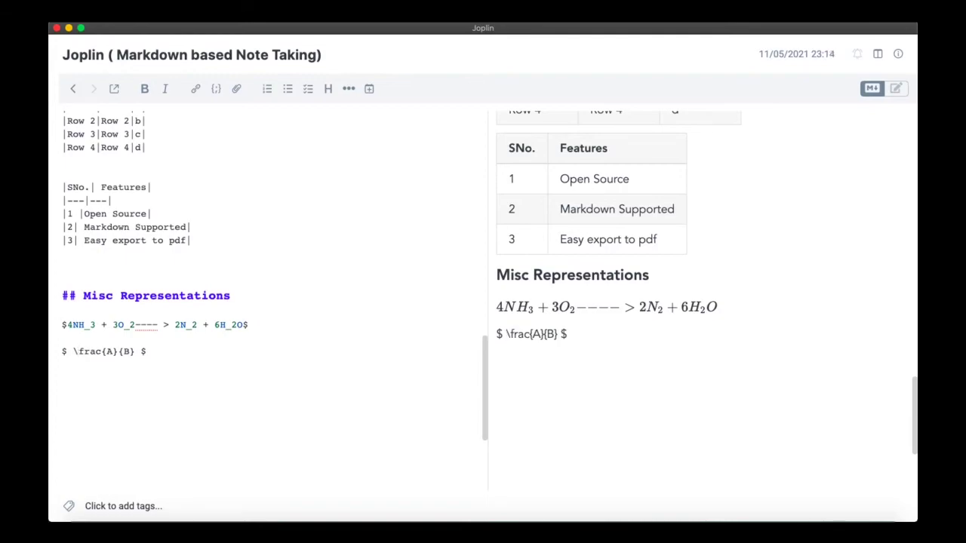
Remove the spaces inside the dollar signs so the line reads "$\frac{A}{B}$", and check its rendering
key(BackSpace)
click(138, 351)
key(BackSpace)
double_click(563, 307)
drag(516, 357, 498, 334)
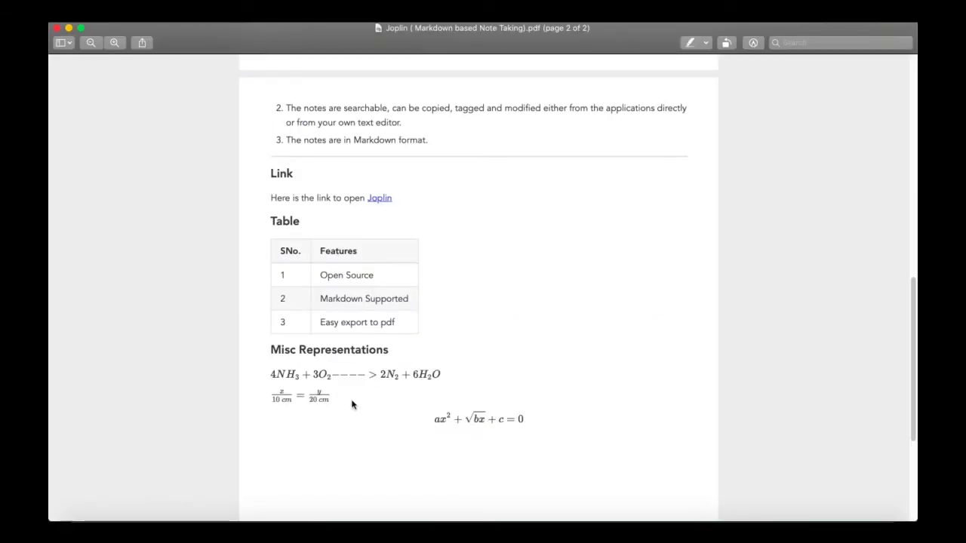
Check the fraction equation in the sample PDF, and duplicate the "$\frac{A}{B}$" line below itself in the Joplin note
drag(333, 399, 276, 399)
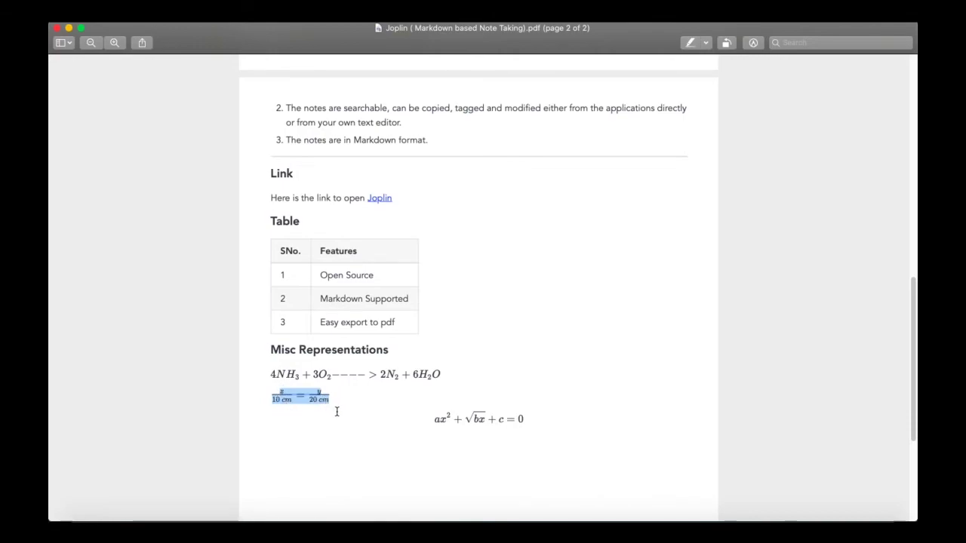
key(super+Tab)
drag(135, 350, 54, 350)
key(super+c)
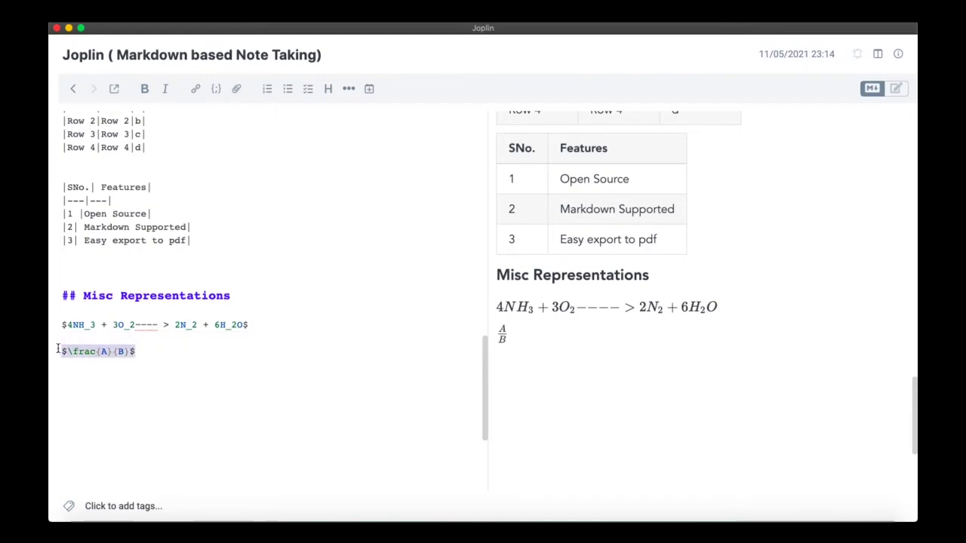
click(151, 353)
key(Return)
key(super+v)
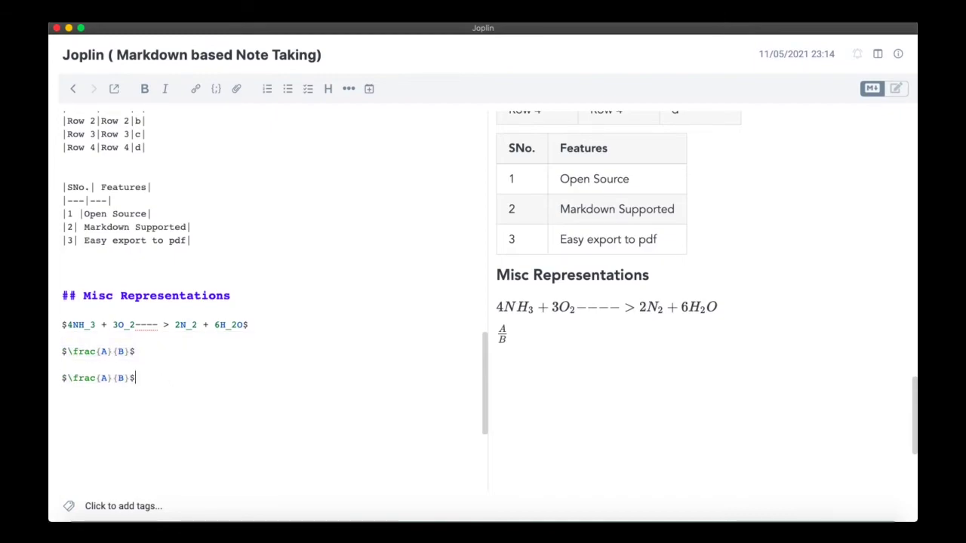
Change the duplicated fraction's numerator to x and its denominator to 10cm
click(105, 378)
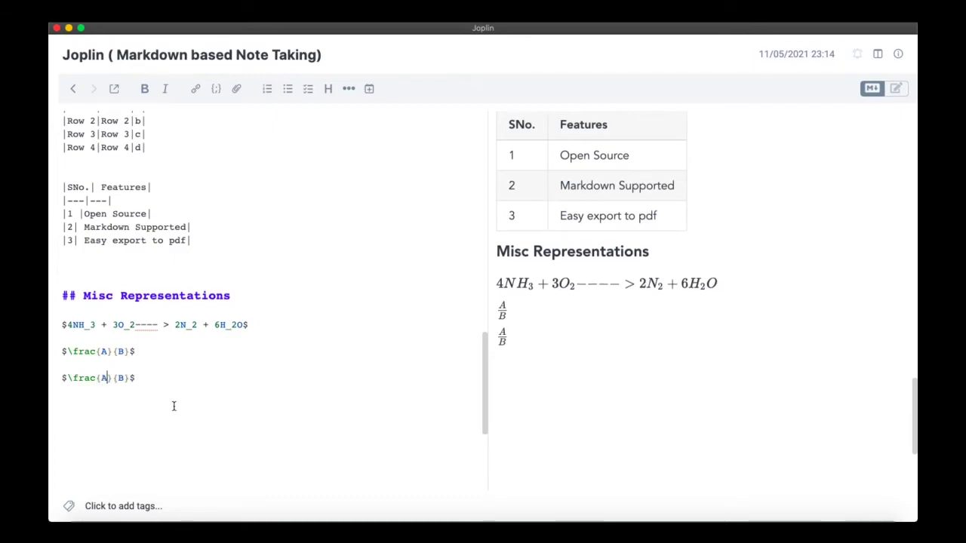
key(BackSpace)
text(x)
key(Right)
key(Right)
key(Right)
key(BackSpace)
text(10cm)
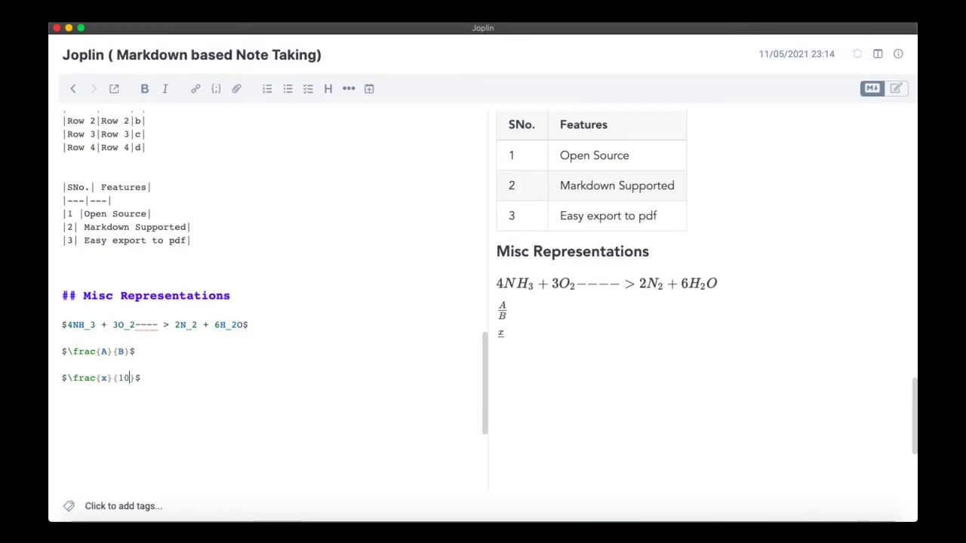
Append an equals sign and a copy of the x over 10cm fraction inside the same dollar signs
key(Right)
text(=)
drag(145, 377, 70, 376)
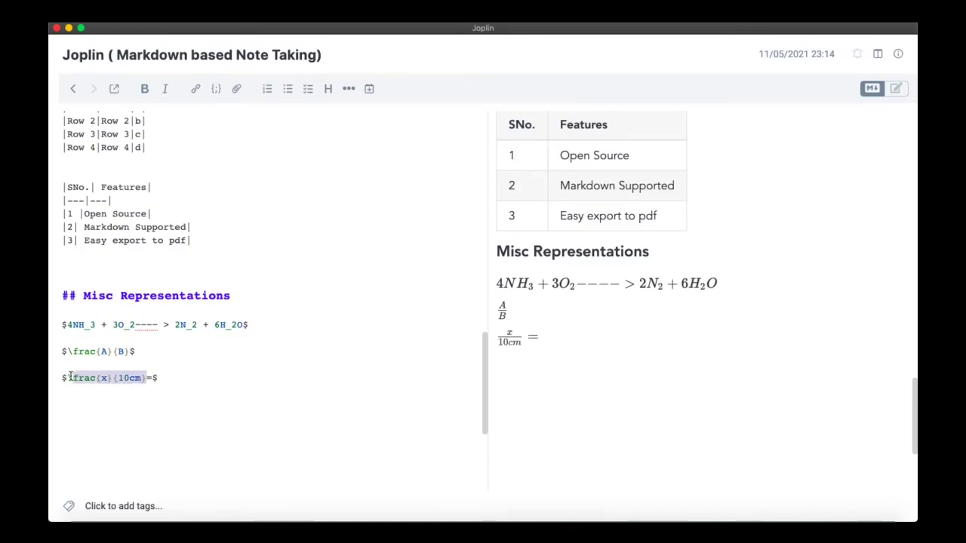
key(super+c)
click(154, 377)
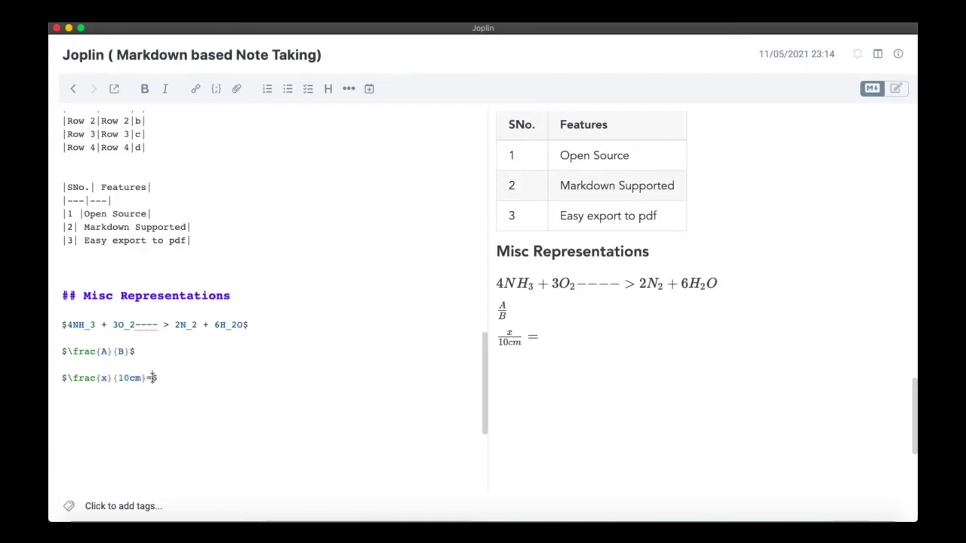
key(super+v)
Change the fraction after the equals sign to "\frac{y}{20cm}"
click(191, 377)
key(BackSpace)
text(y)
click(208, 377)
key(BackSpace)
text(2)
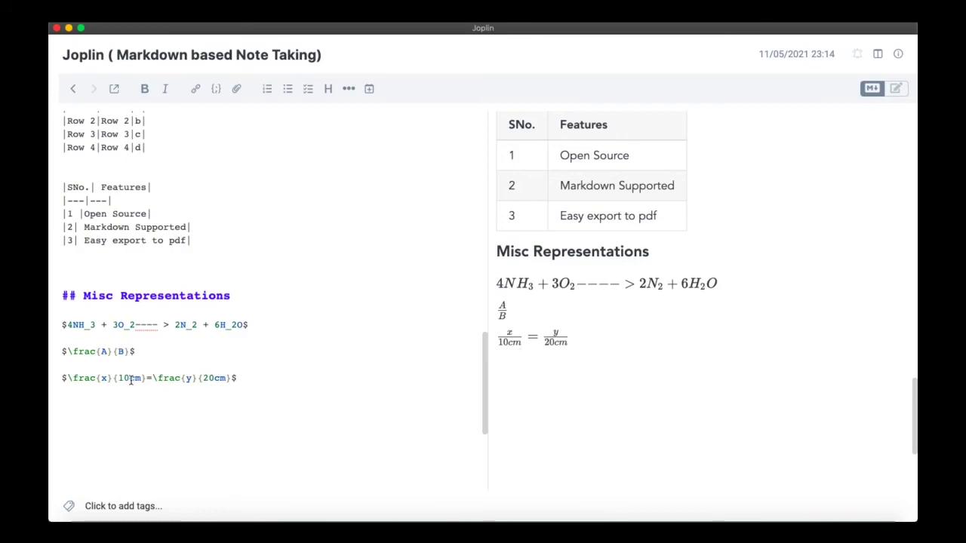
Insert an escaped space ("\ ") before cm in both denominators of the x over 10cm = y over 20cm equation
click(131, 379)
text(\)
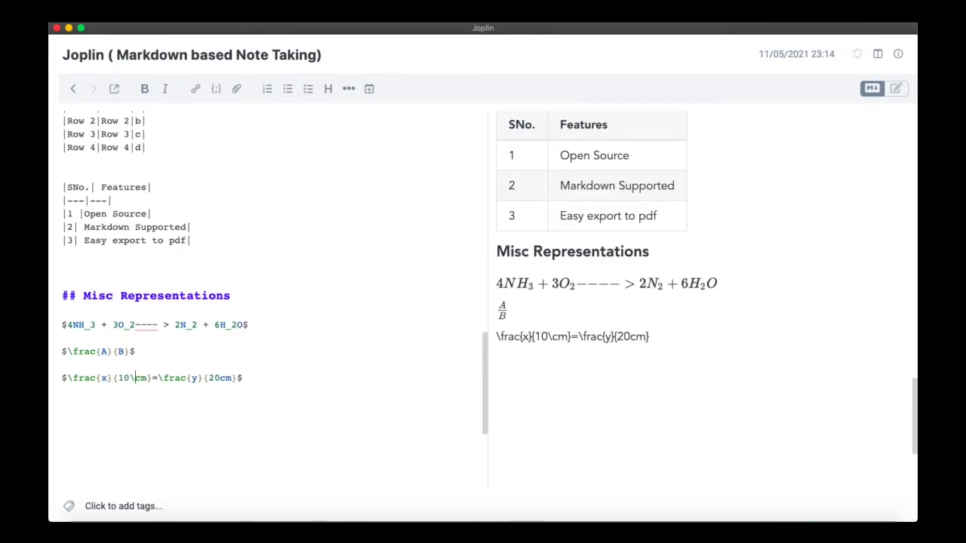
double_click(133, 377)
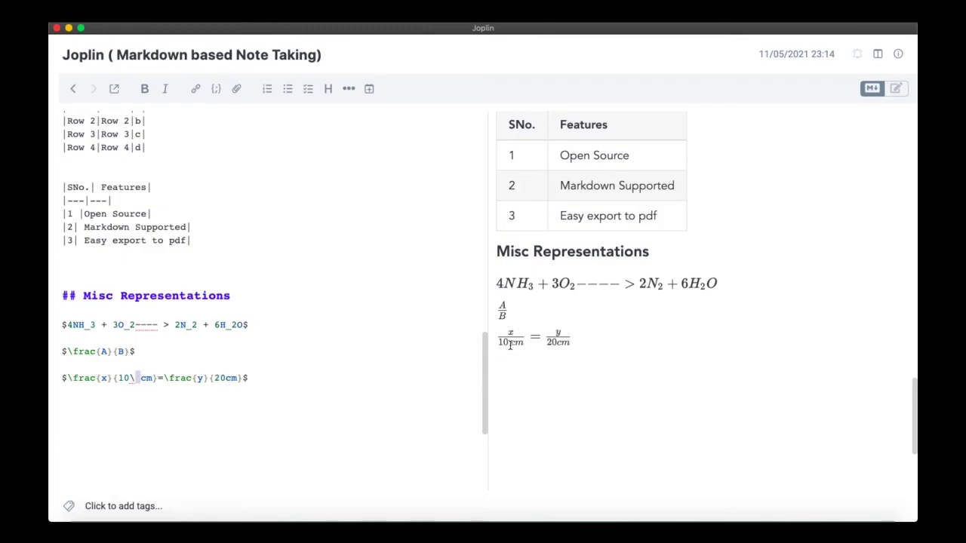
click(144, 377)
text(\)
drag(328, 384, 63, 352)
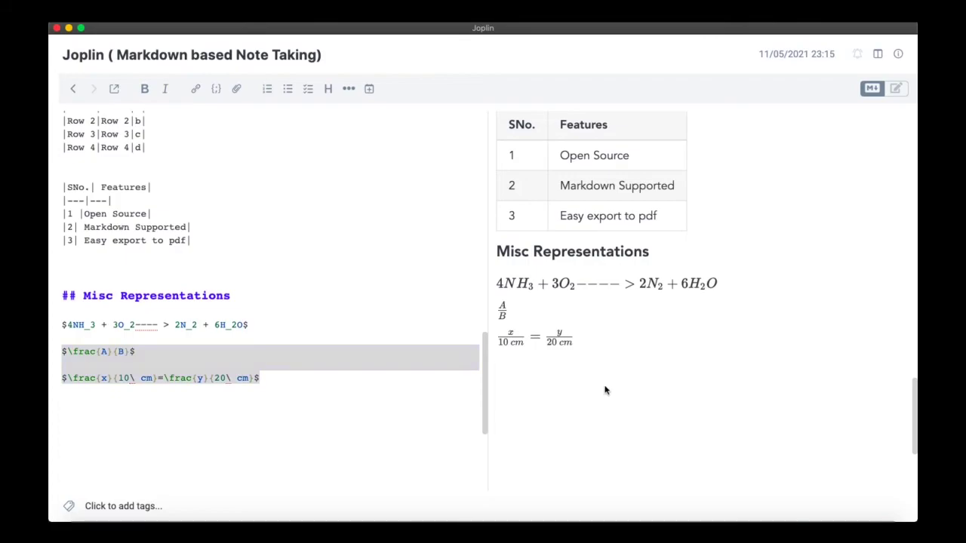
drag(564, 347, 517, 336)
click(548, 355)
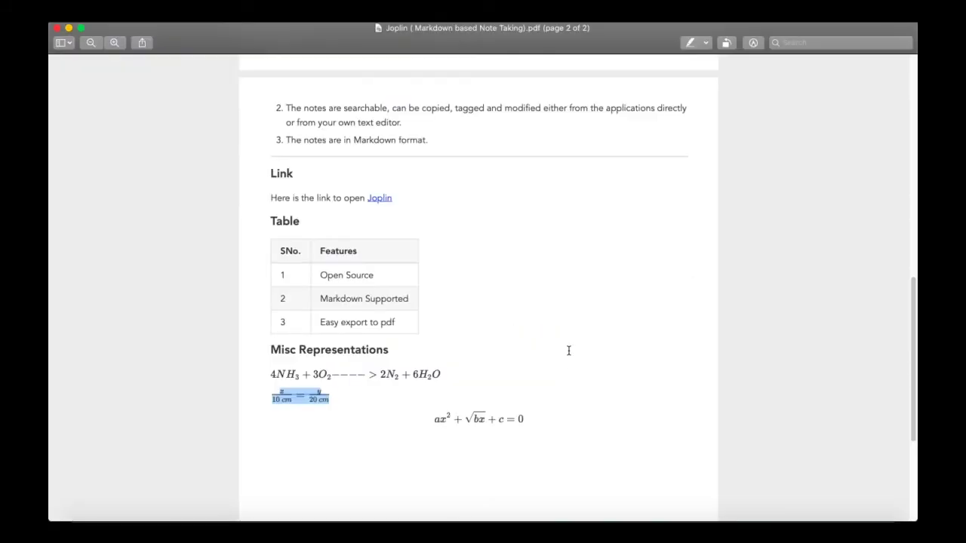
Copy the quadratic equation from the sample PDF and paste it on a new line below the fraction equation in the Joplin note
click(555, 391)
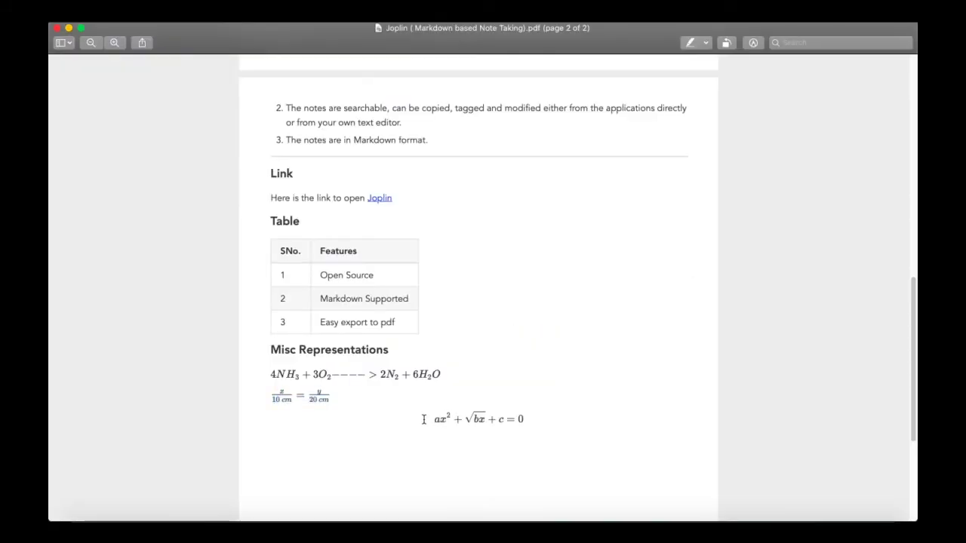
drag(423, 420, 530, 422)
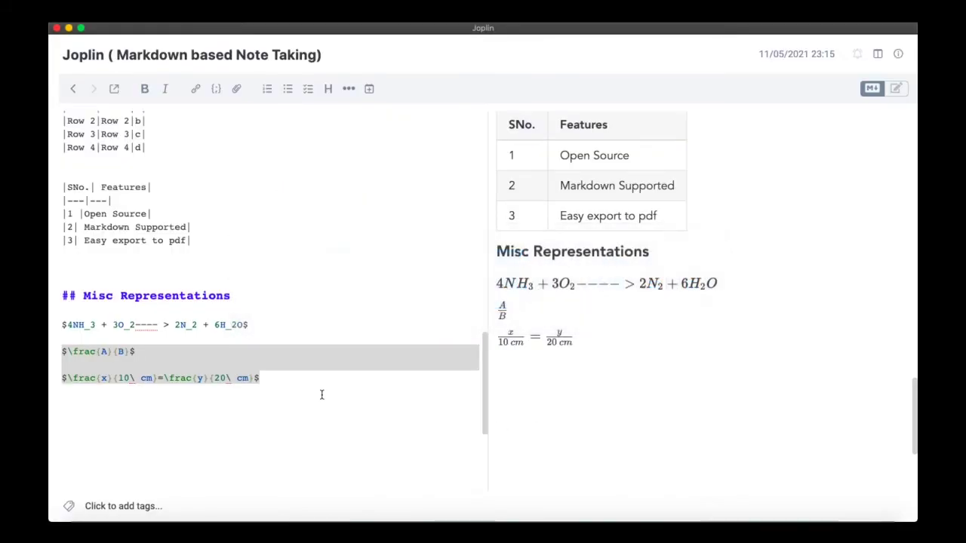
click(322, 393)
key(Return)
key(super+v)
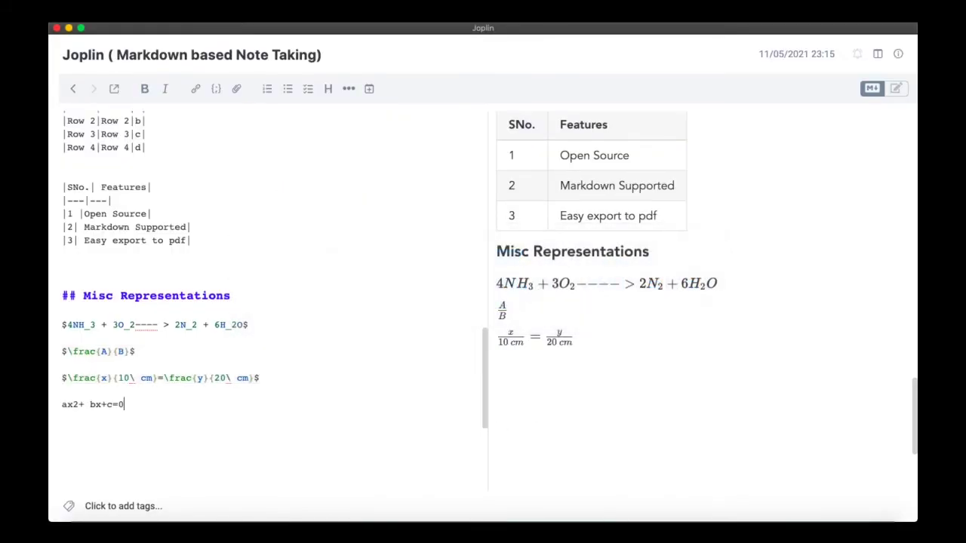
Wrap the pasted equation in single dollar signs without inner padding and make the 2 a superscript, giving "$ax^2+ bx+c=0$"
text($)
click(130, 404)
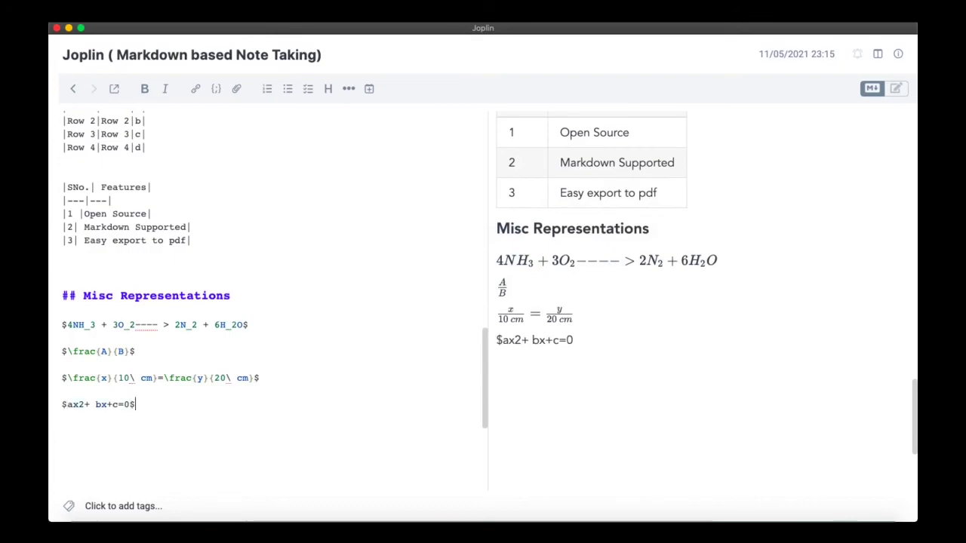
click(62, 404)
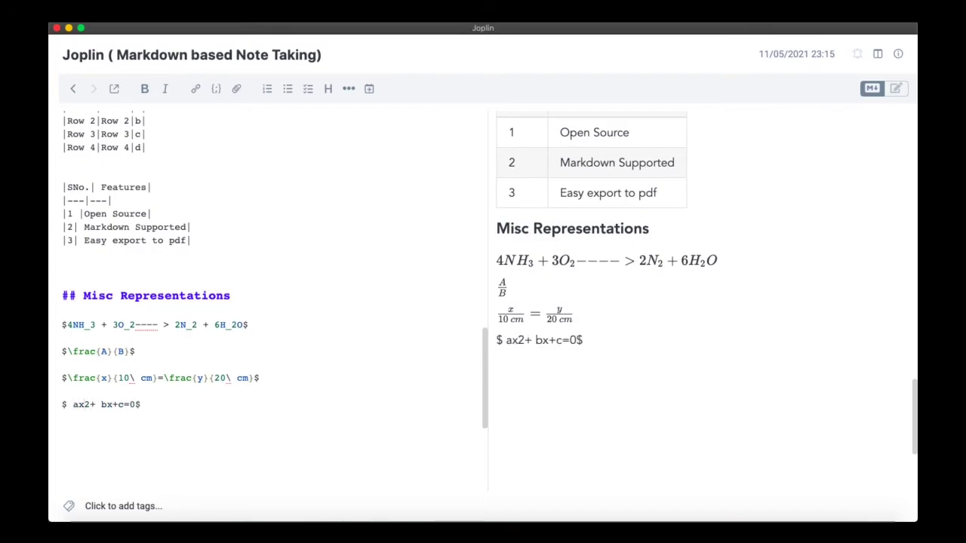
text(^)
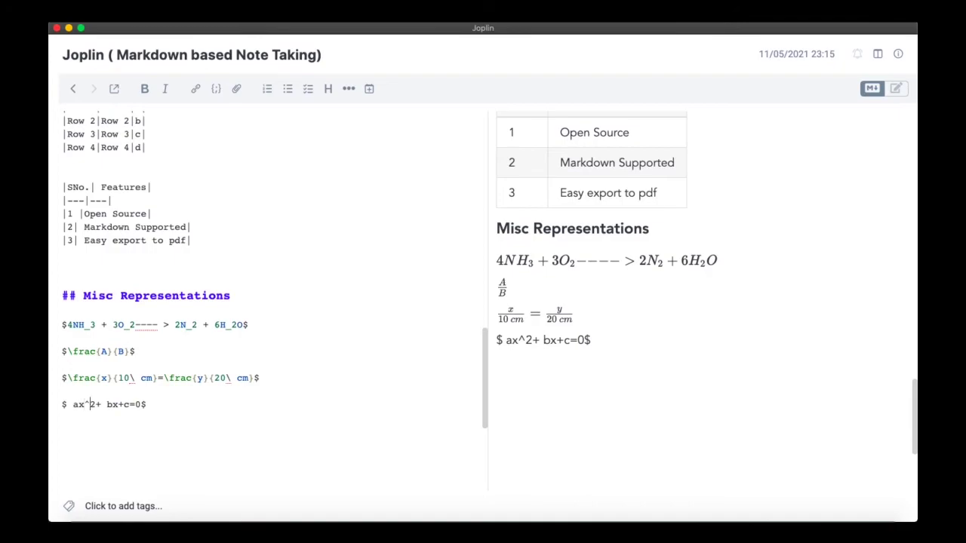
key(BackSpace)
click(91, 405)
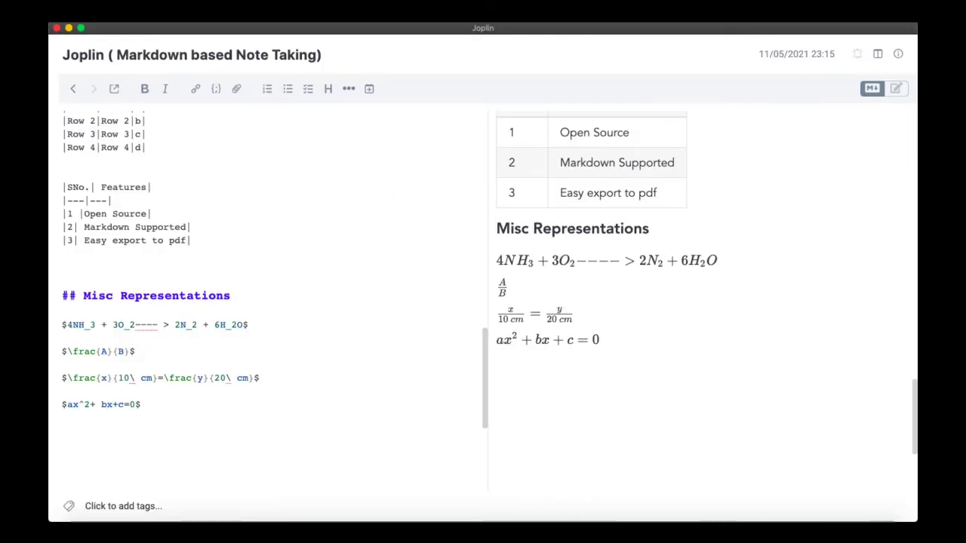
Put the bx term under a root as "\sqrt(bx)" and space out the following plus sign
text(\sqrt)
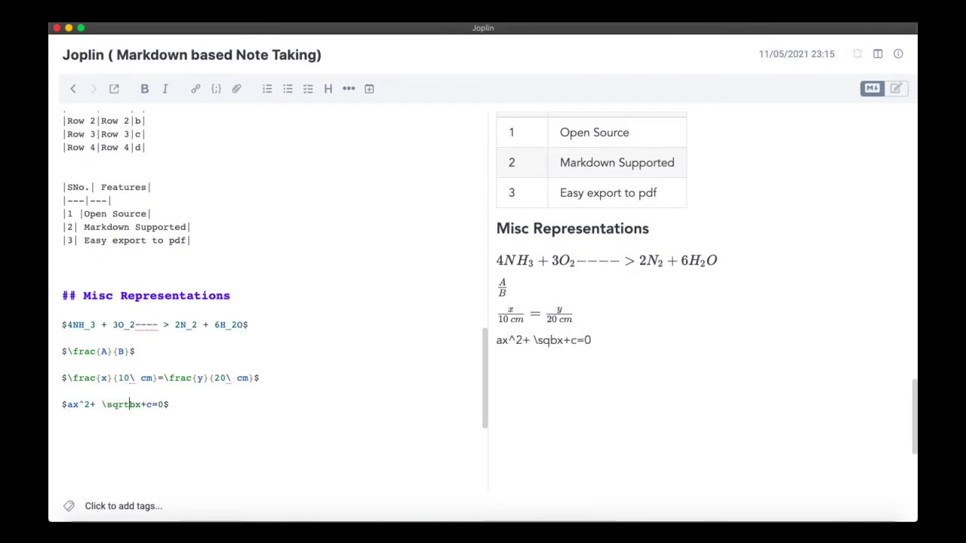
text(()
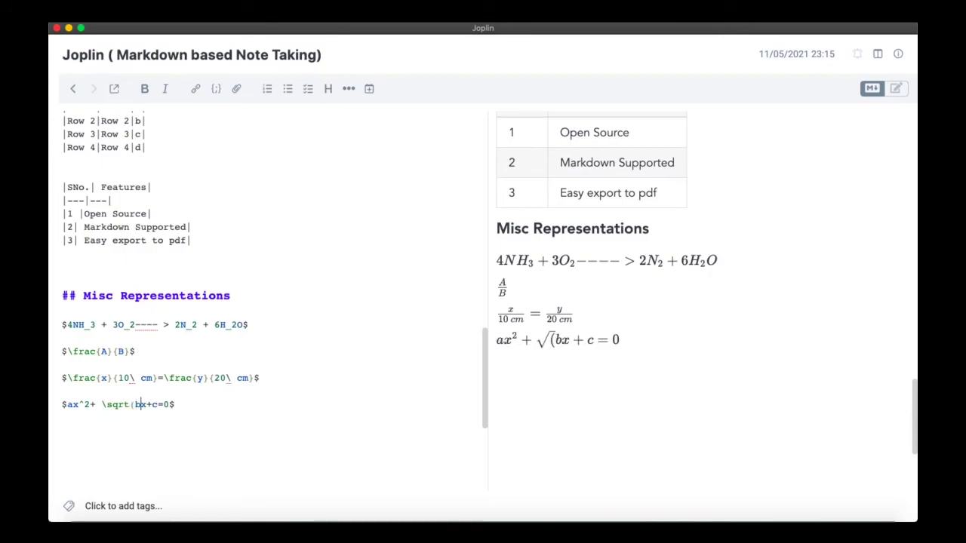
click(151, 405)
text())
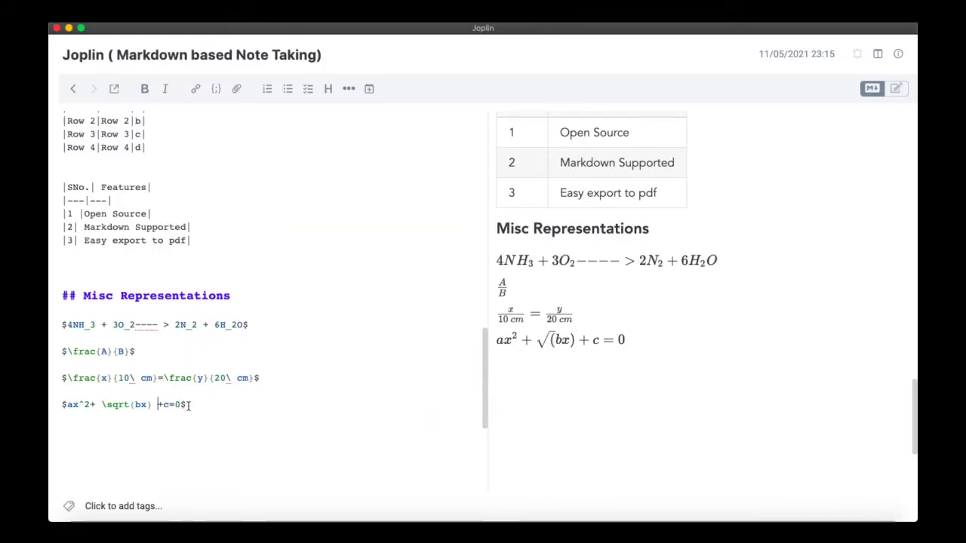
click(163, 404)
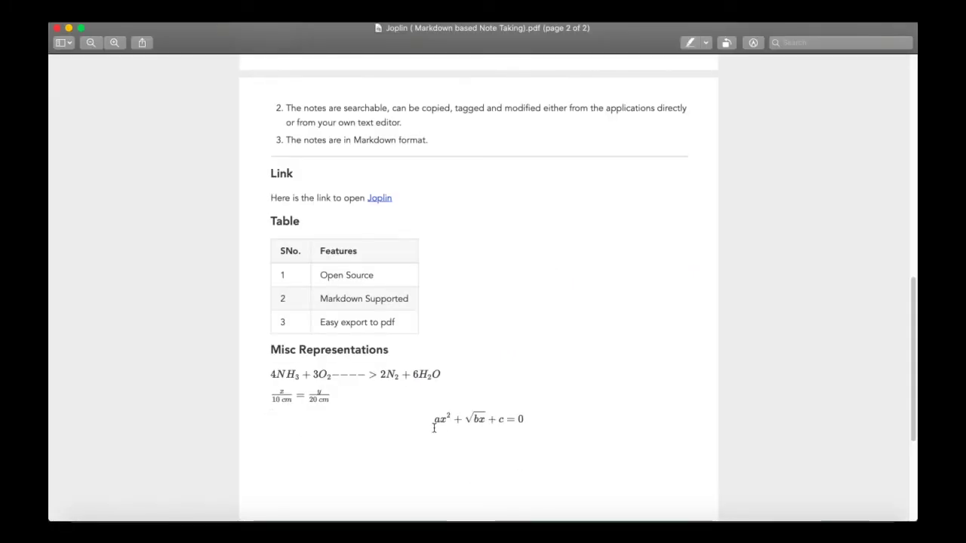
Check the centred equation in the sample PDF, and wrap the quadratic equation and the "\frac{A}{B}" line in double dollar signs
drag(433, 424, 528, 411)
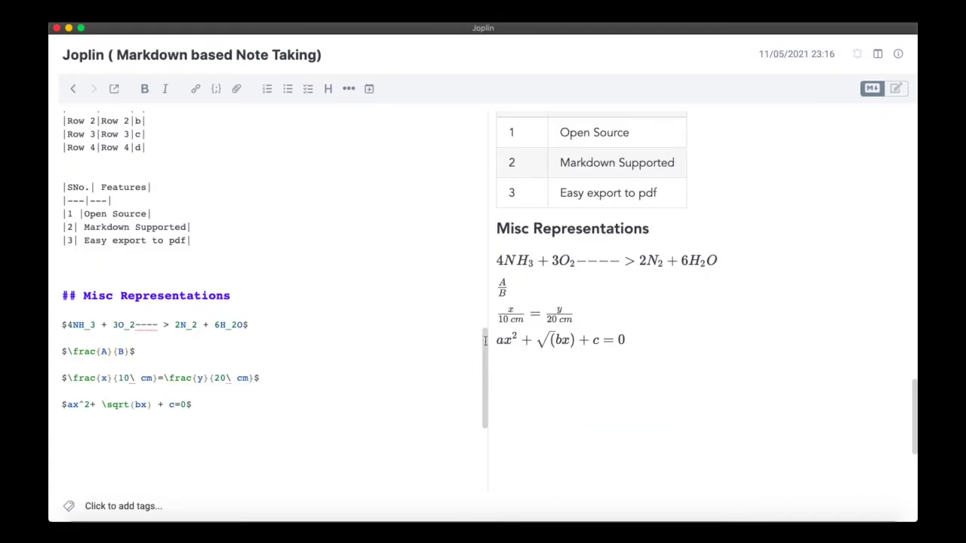
drag(595, 355, 517, 351)
click(518, 372)
text($)
click(63, 404)
text($)
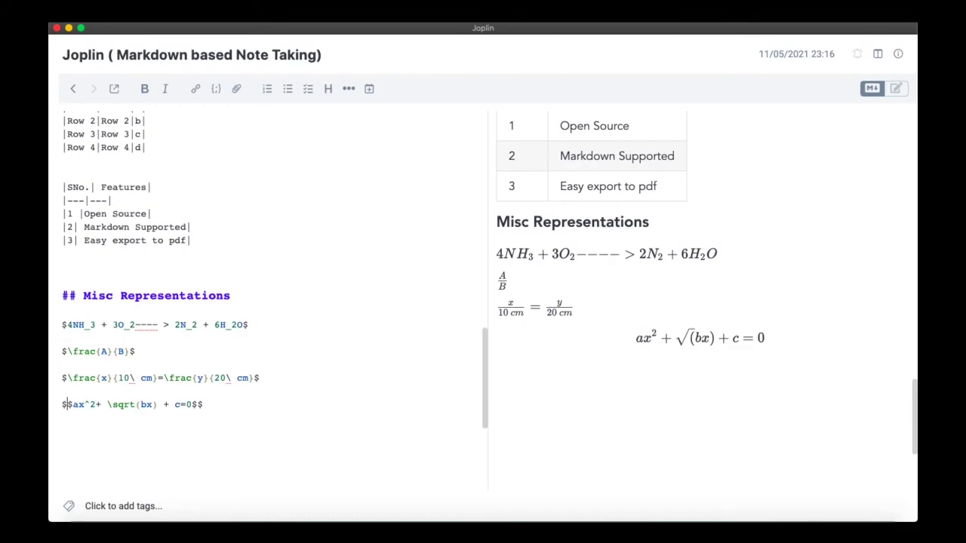
click(141, 352)
text($$)
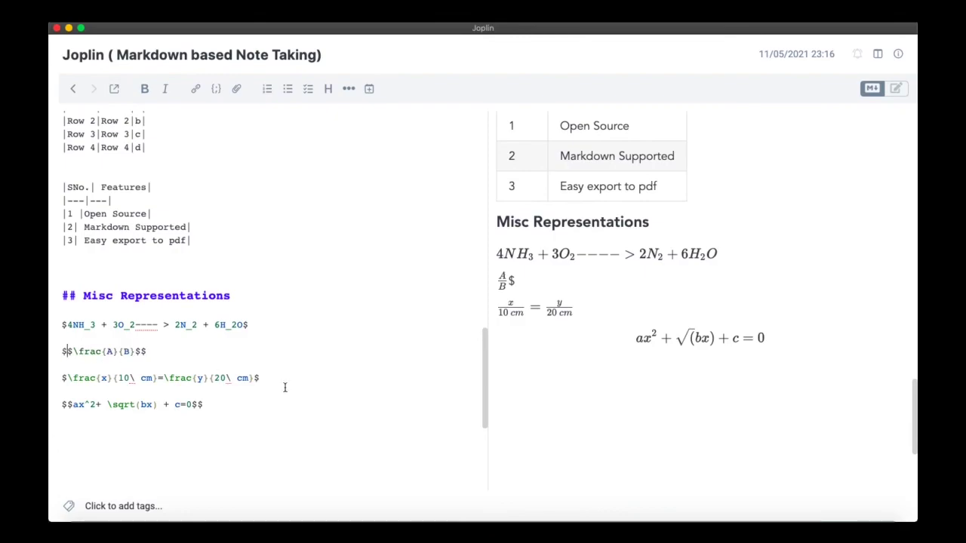
Compare the sample PDF with the Joplin note, starting from the Paragraph, Image and Block Quote sections
scroll(726, 406, up, 5)
scroll(727, 406, up, 10)
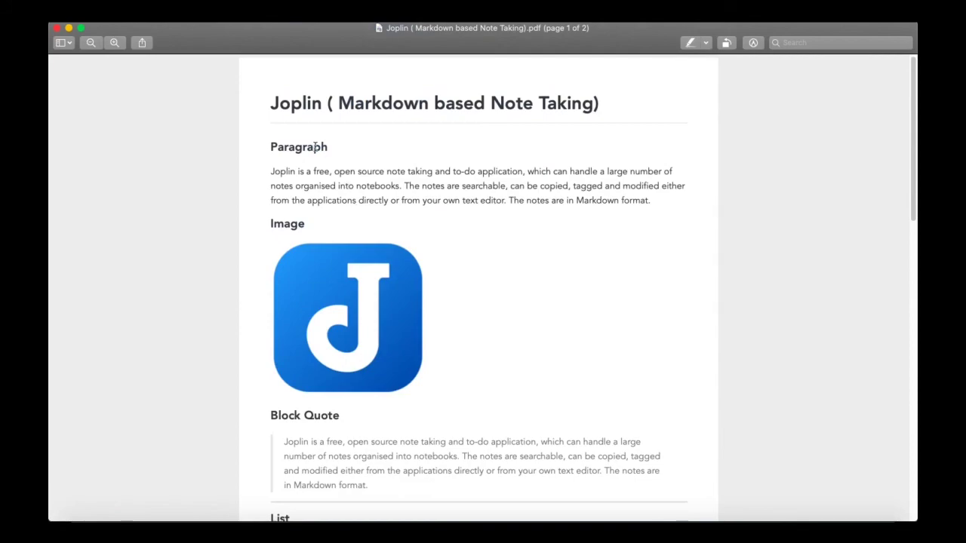
drag(316, 146, 505, 498)
scroll(506, 420, down, 6)
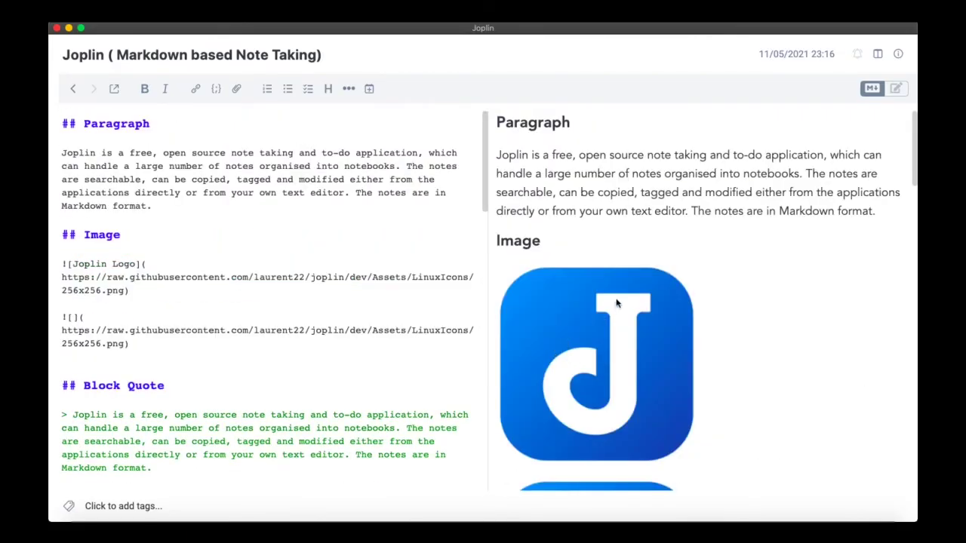
scroll(615, 306, down, 15)
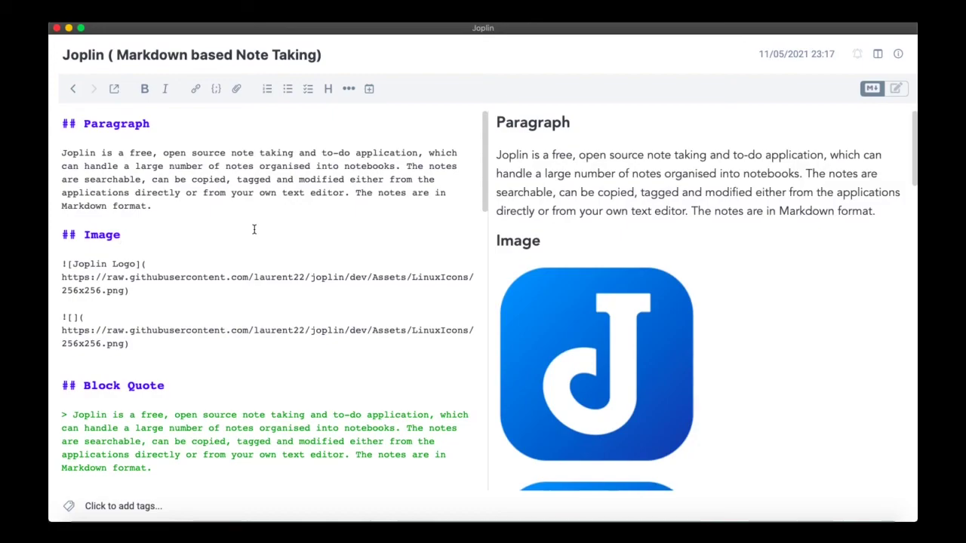
scroll(252, 239, down, 3)
scroll(252, 241, up, 3)
Copy the "![Joplin Logo]" image Markdown and paste it as a new last bullet in the Unordered list
drag(133, 293, 56, 268)
key(ctrl+c)
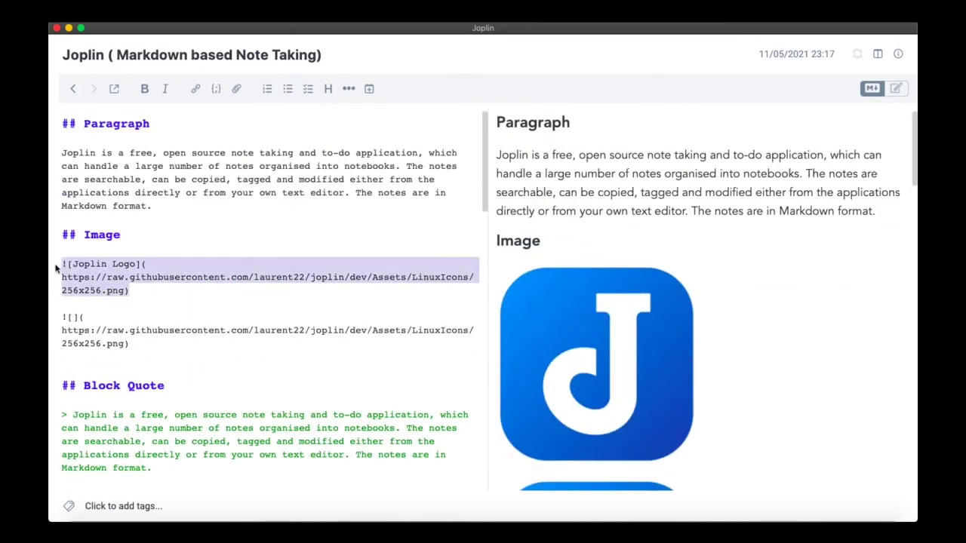
scroll(188, 315, down, 15)
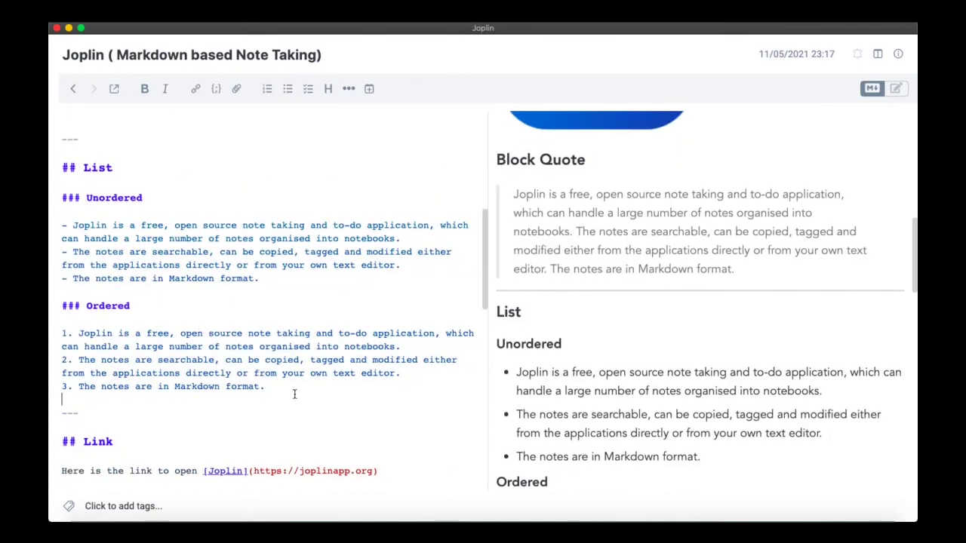
click(269, 279)
key(Return)
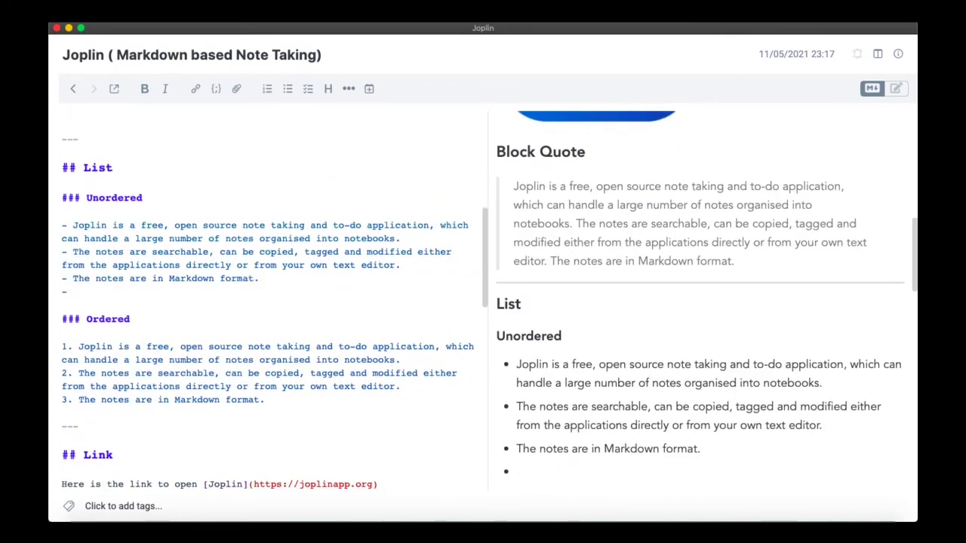
key(ctrl+v)
scroll(234, 343, down, 2)
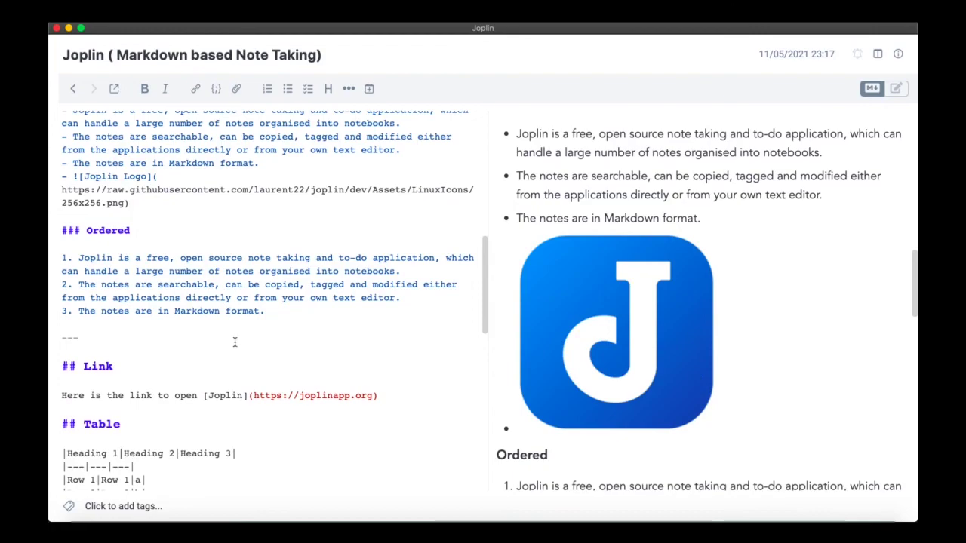
Make the word "Joplin" bold in the first Unordered bullet by enclosing it in double asterisks
scroll(270, 328, up, 4)
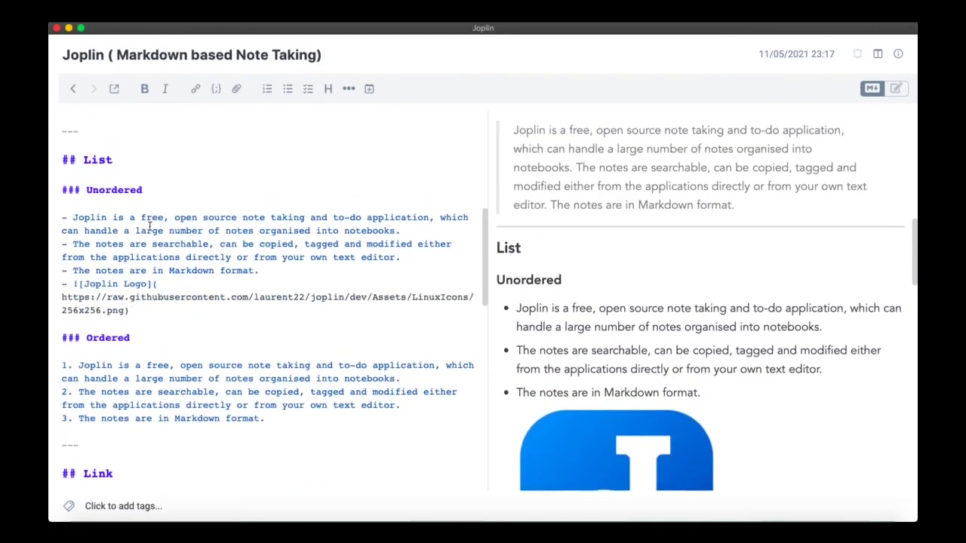
scroll(152, 222, up, 6)
scroll(150, 227, down, 8)
scroll(92, 217, up, 1)
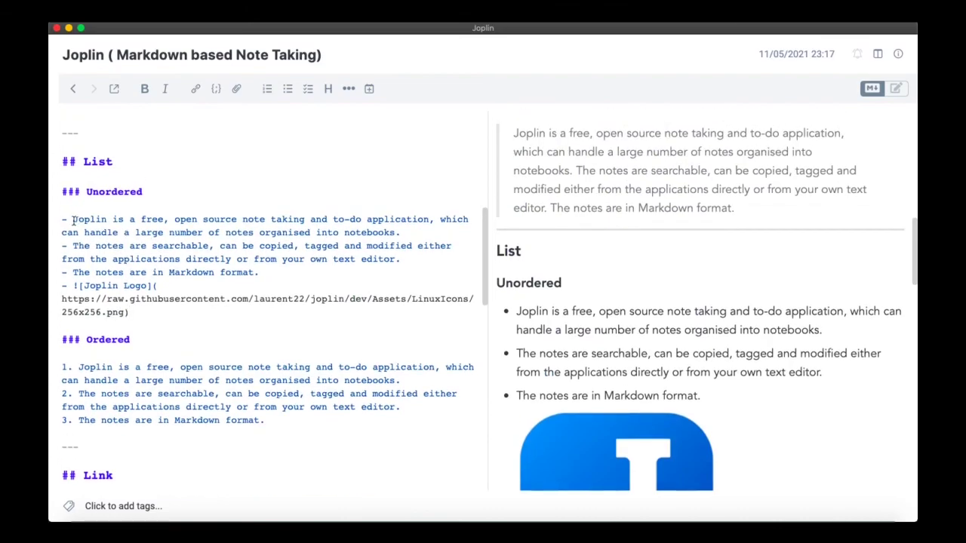
text(**)
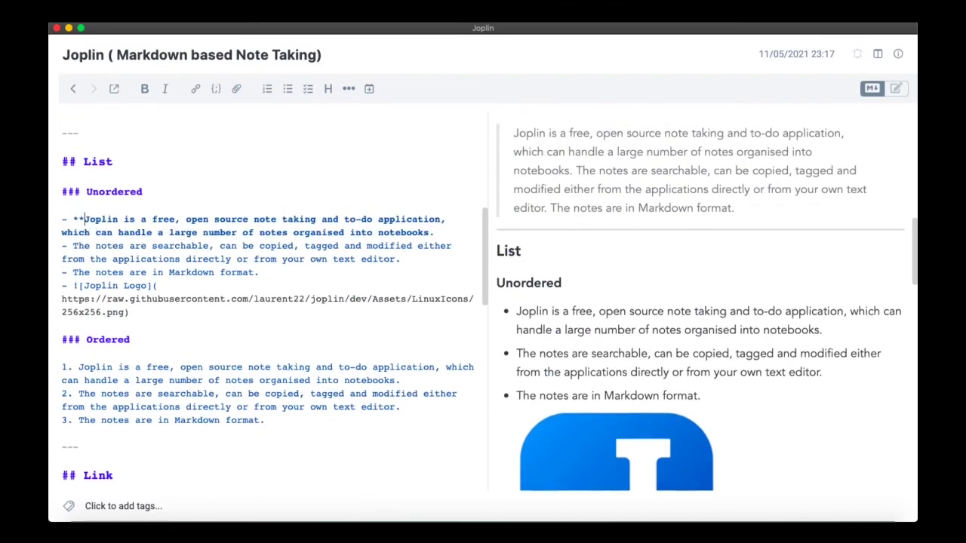
text(**)
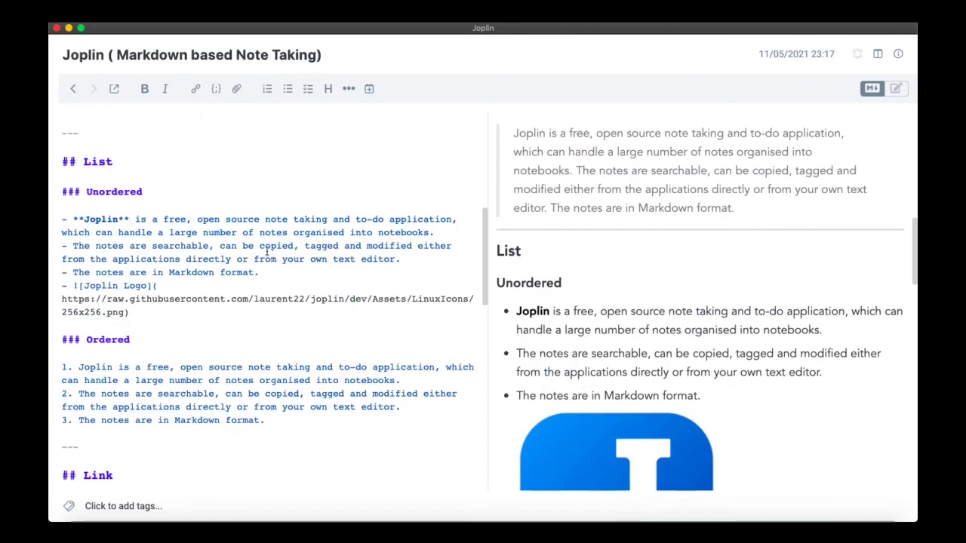
Italicise the word "free" in the first Unordered bullet by enclosing it in underscores
click(163, 219)
text(_)
click(191, 219)
text(_)
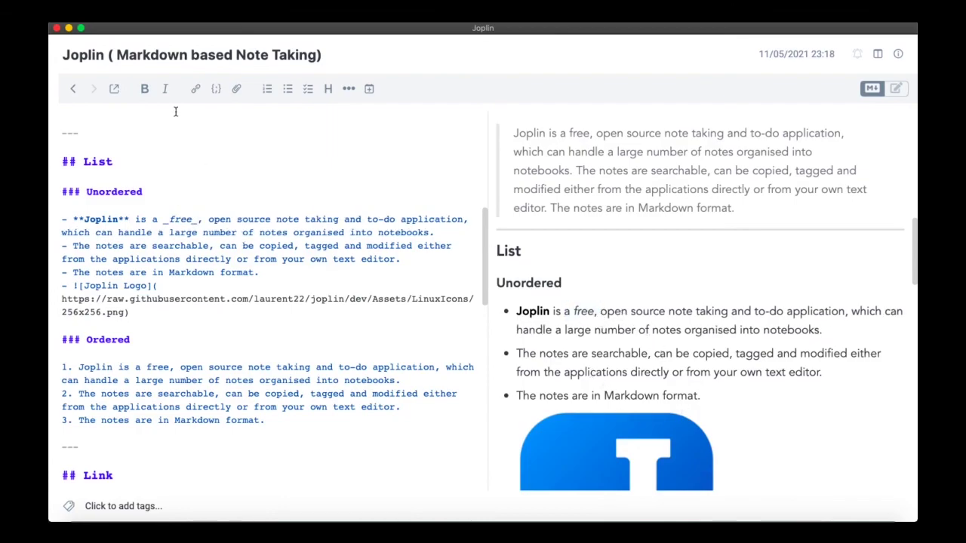
Review the whole note and its preview, from the Paragraph section to the Misc Representations formulas
scroll(246, 260, up, 5)
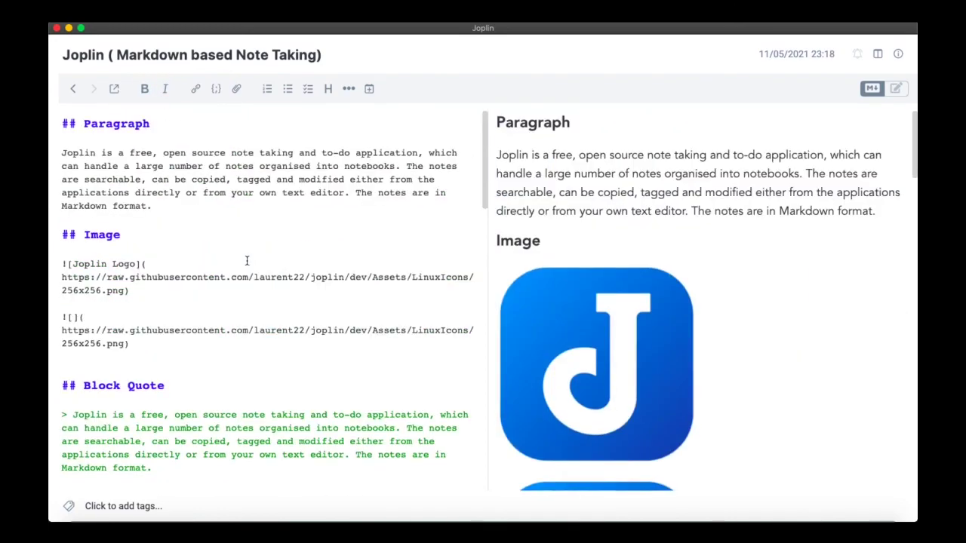
scroll(363, 248, down, 10)
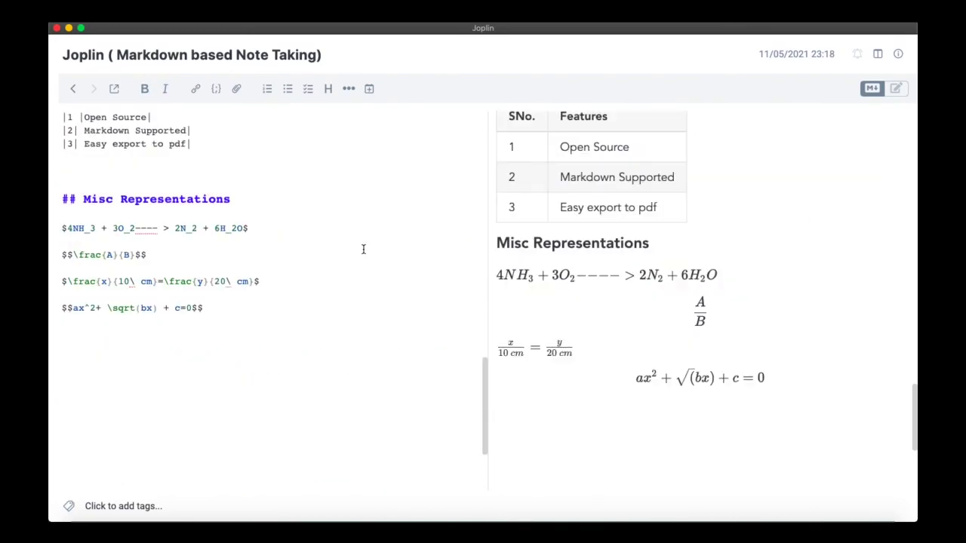
scroll(729, 377, up, 10)
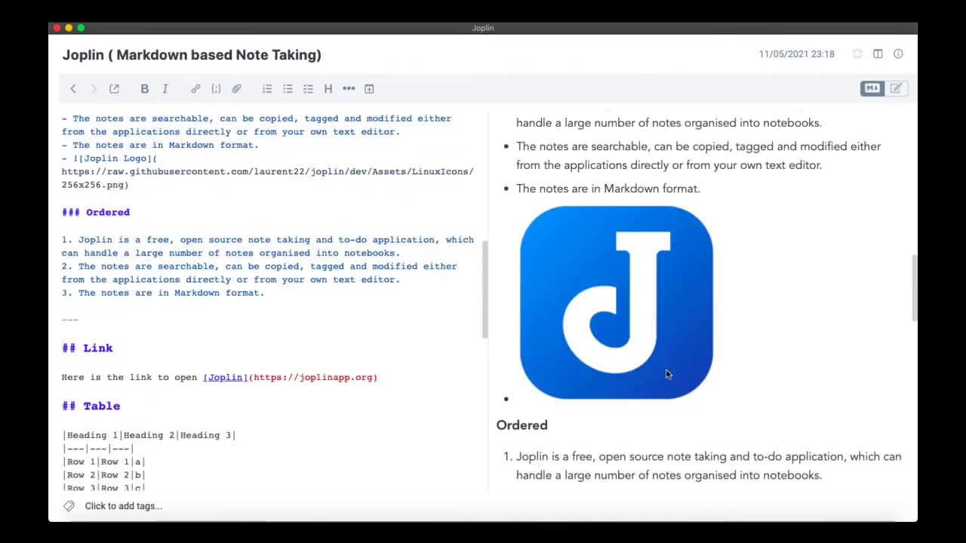
scroll(666, 374, up, 3)
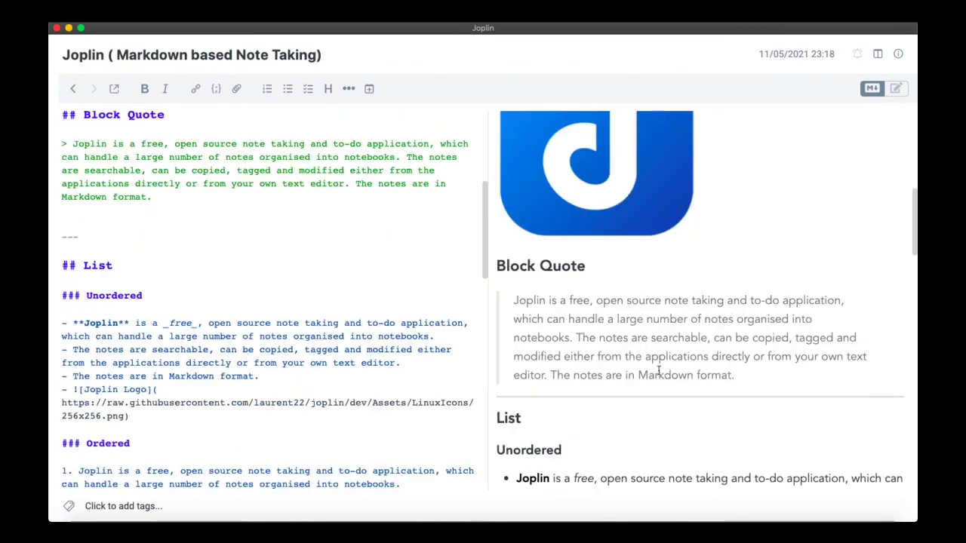
scroll(424, 365, up, 5)
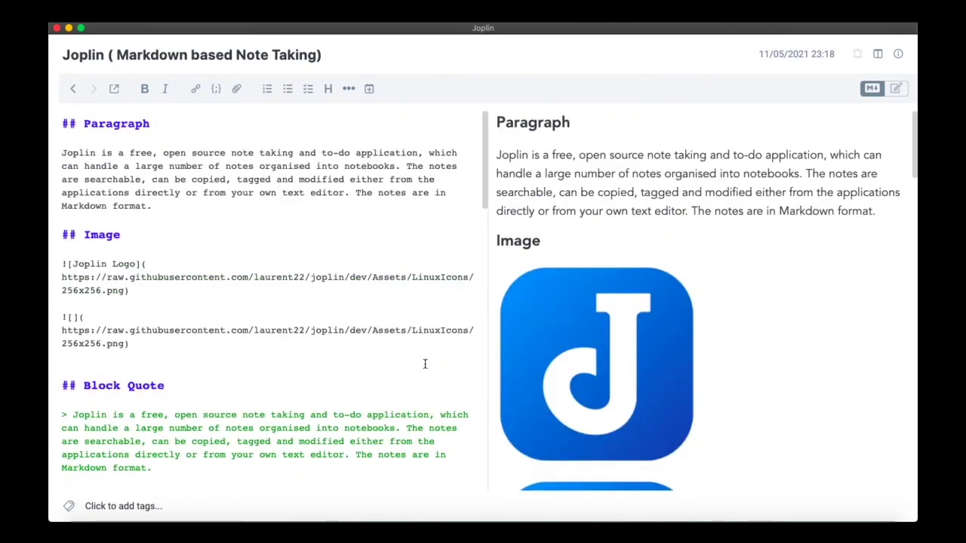